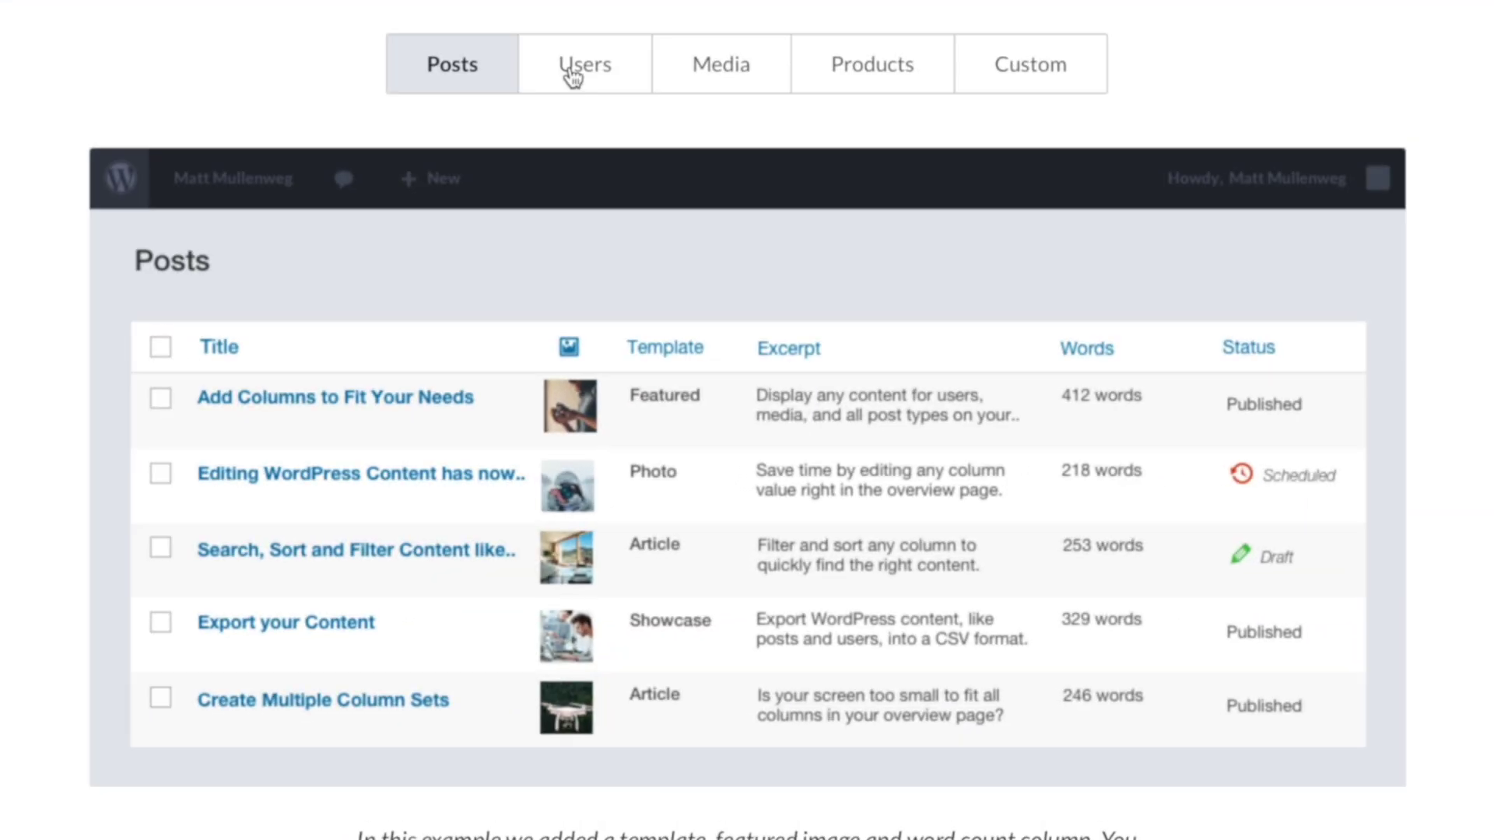
View the example column layouts for Users, Media, Products and Custom content on the plugin page.
left_click(599, 113)
left_click(727, 60)
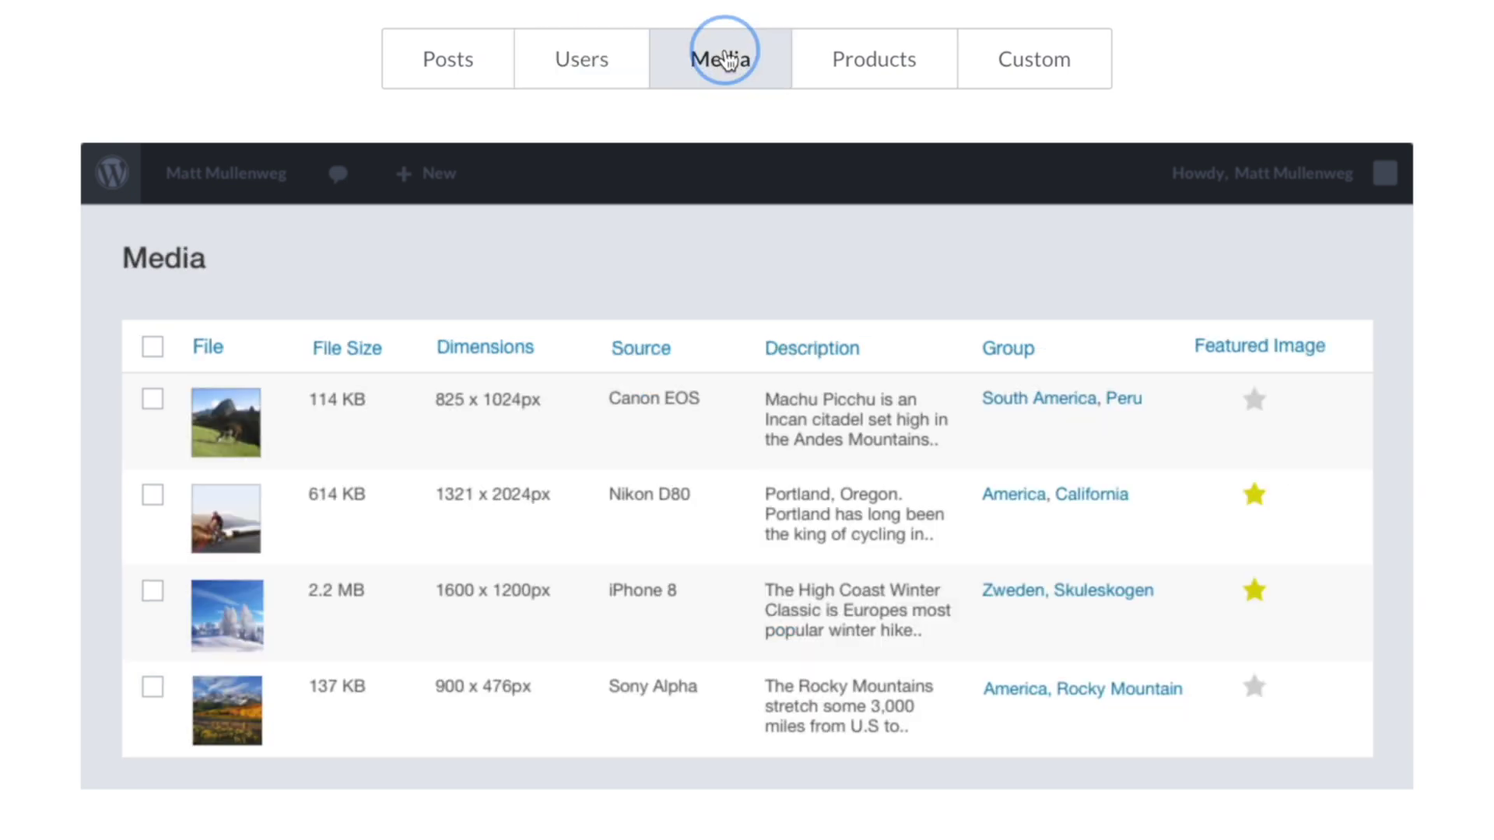
left_click(868, 62)
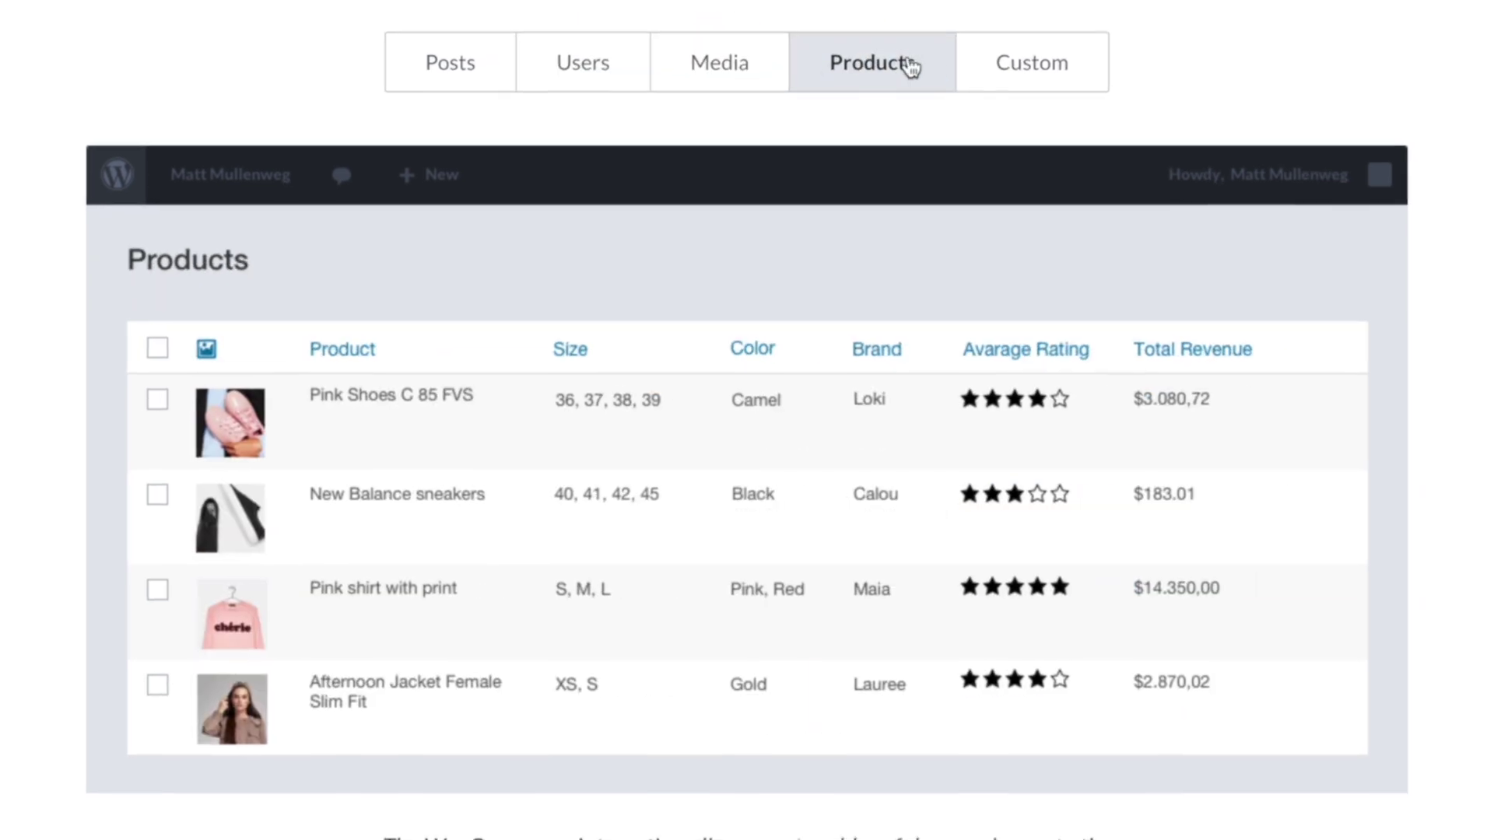
left_click(1034, 59)
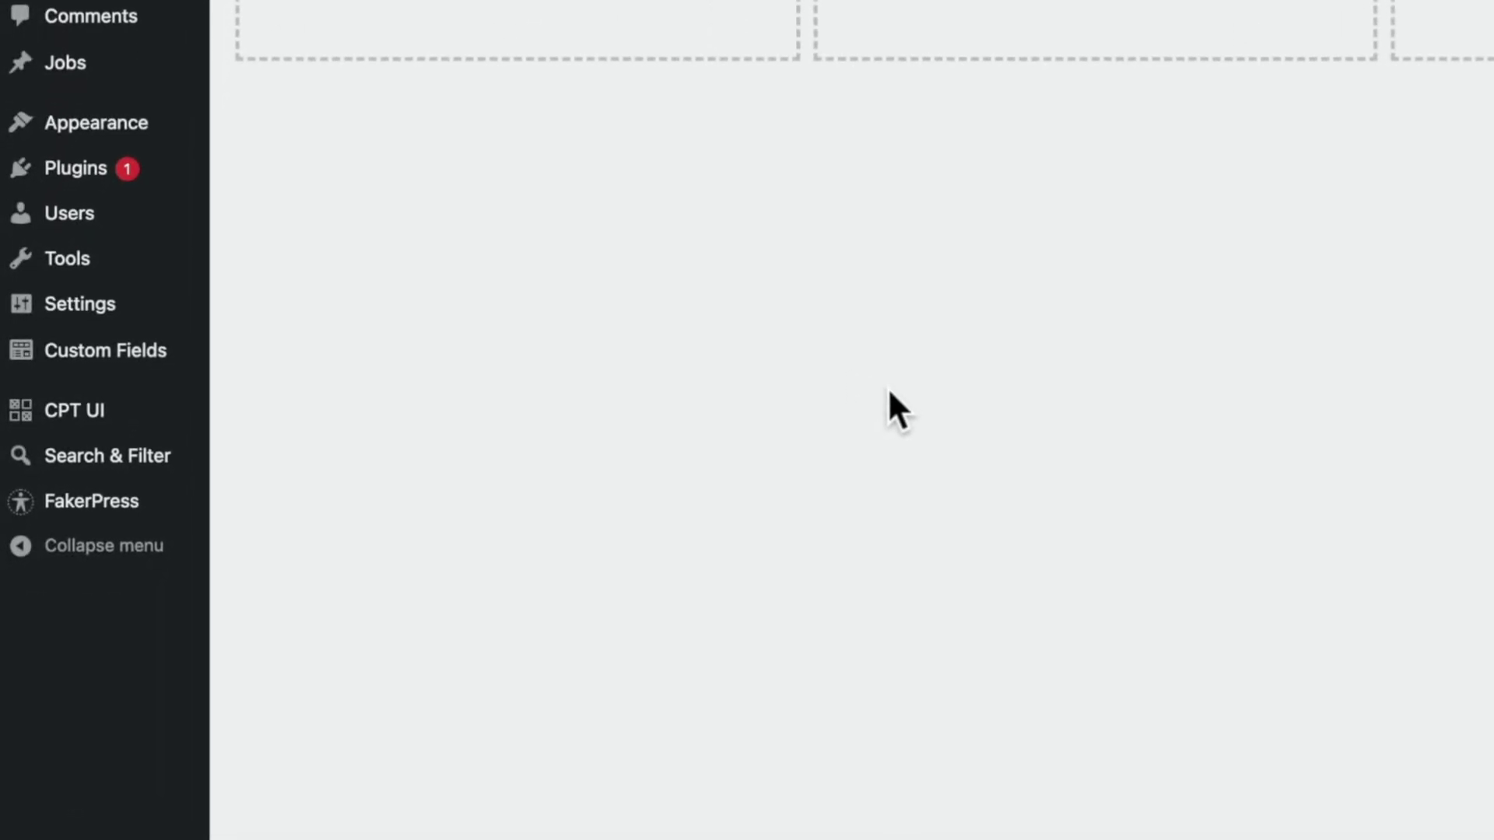
Open the Admin Columns settings in the WordPress dashboard and show the column set for Posts.
mouse_move(136, 312)
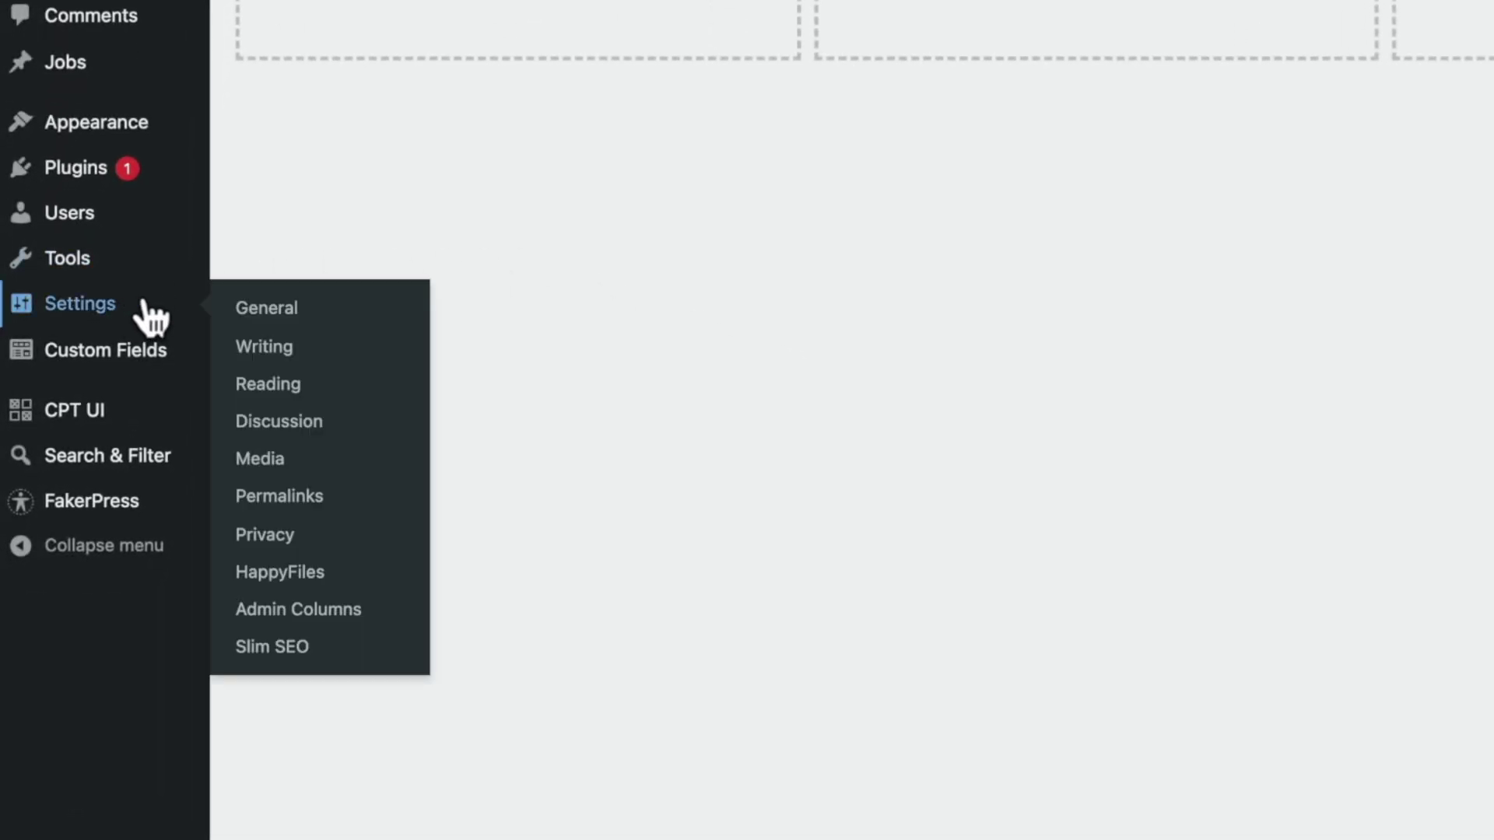
left_click(278, 611)
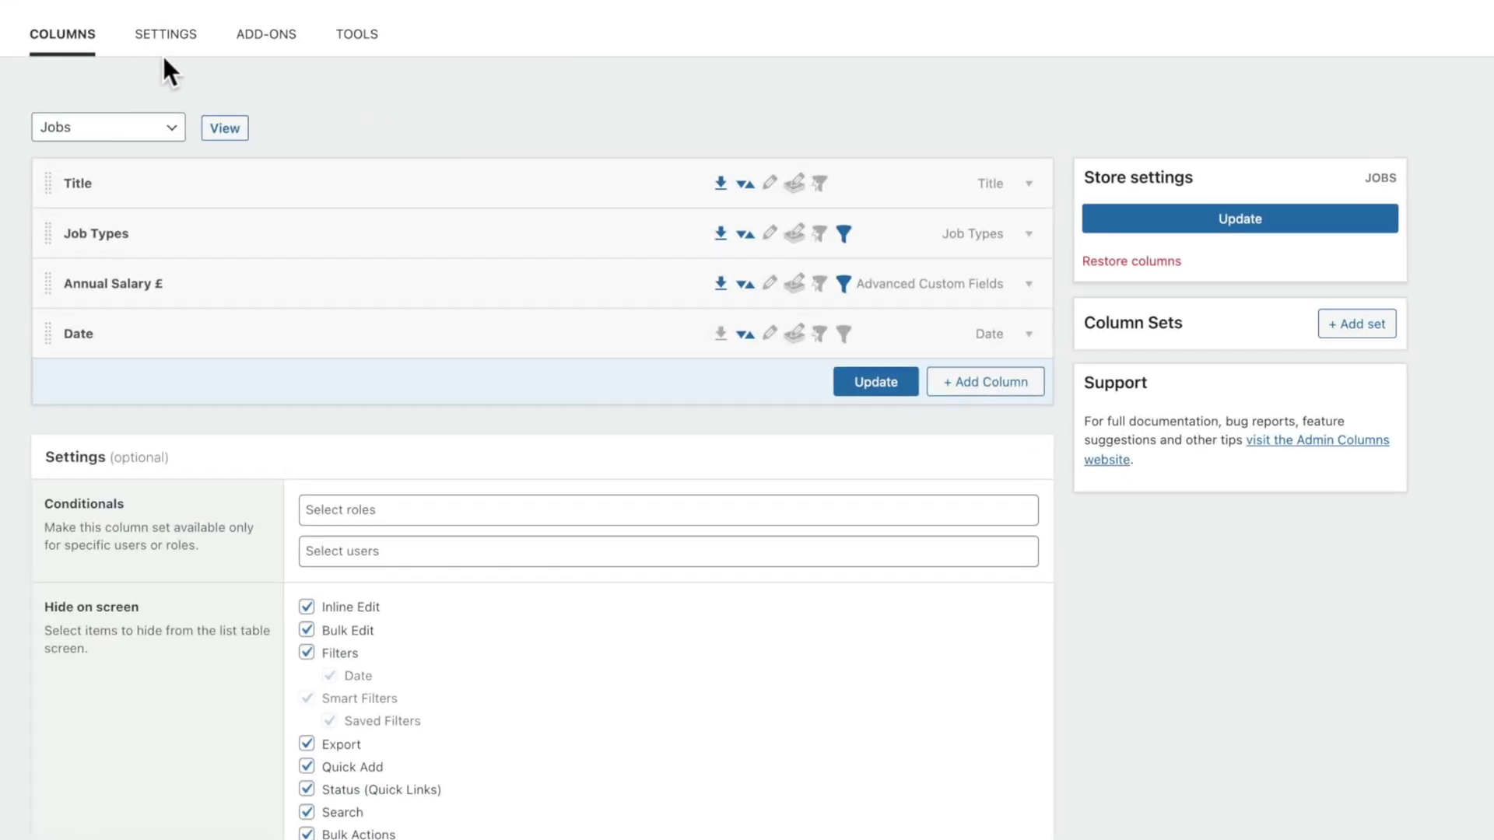
left_click(103, 140)
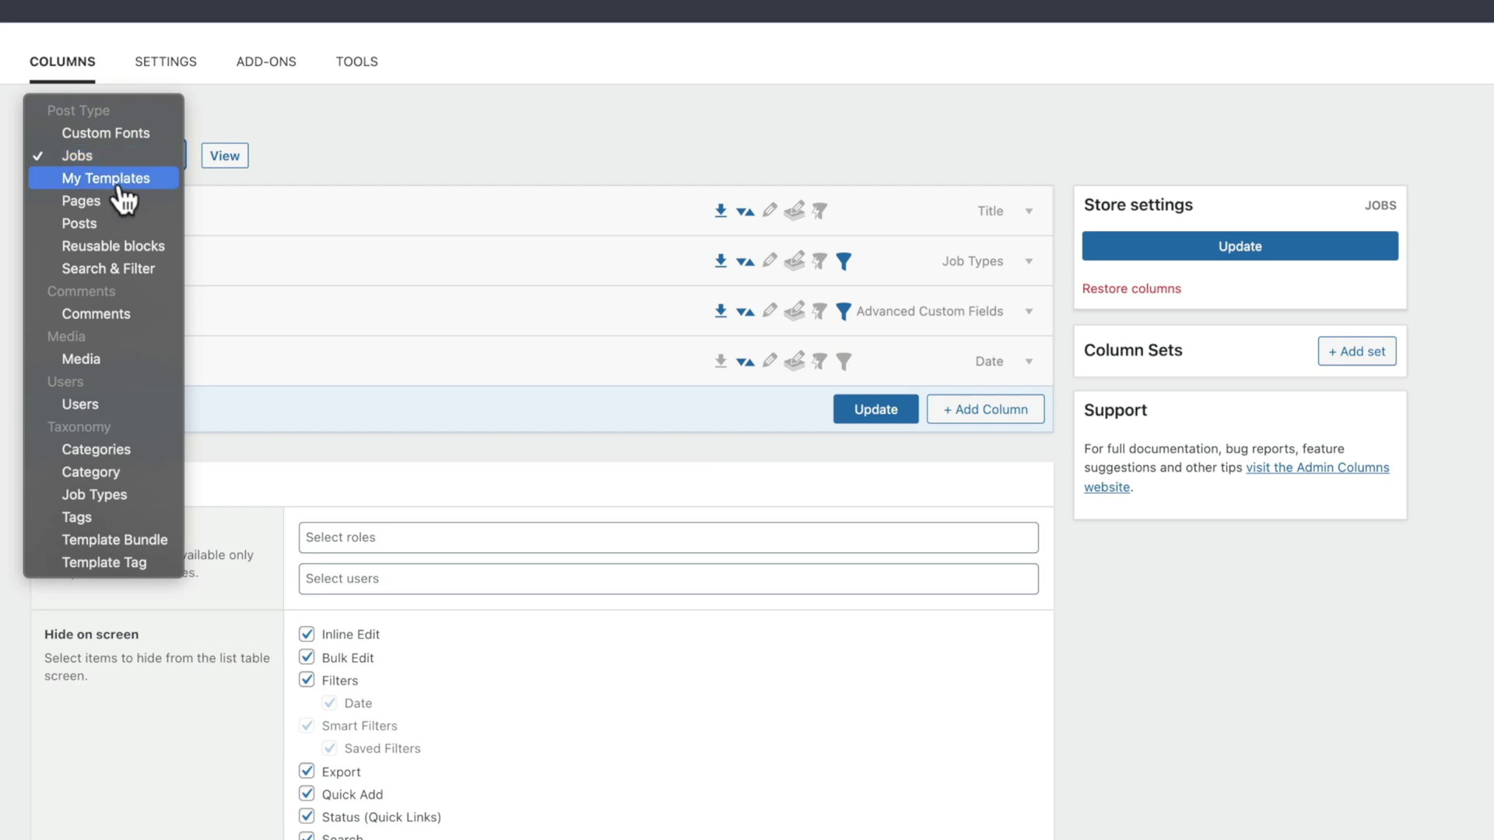
left_click(106, 223)
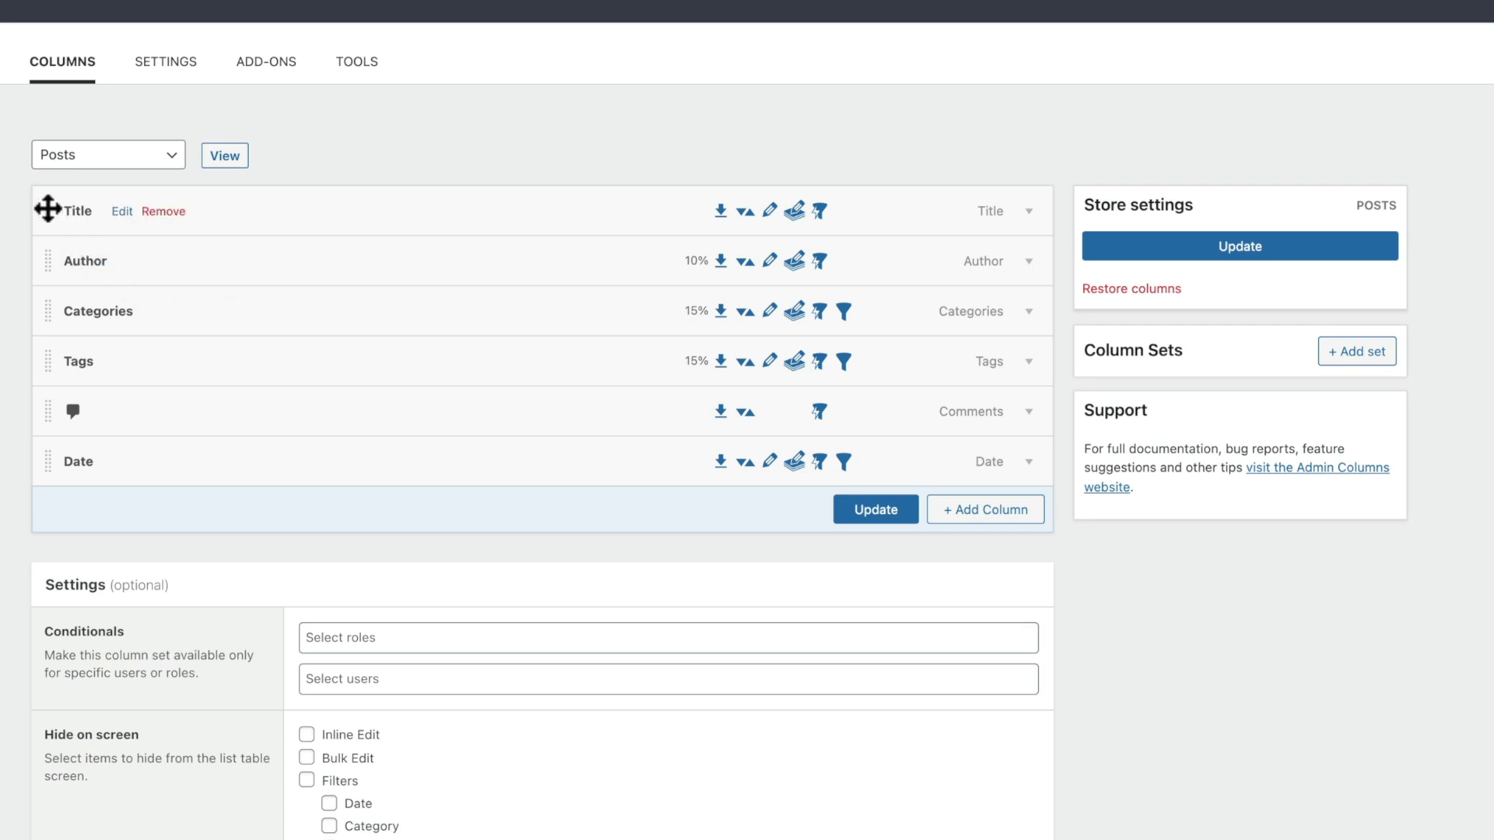
Place the Date column directly below Title and disable Export in its settings.
left_click_drag(40, 457, 40, 246)
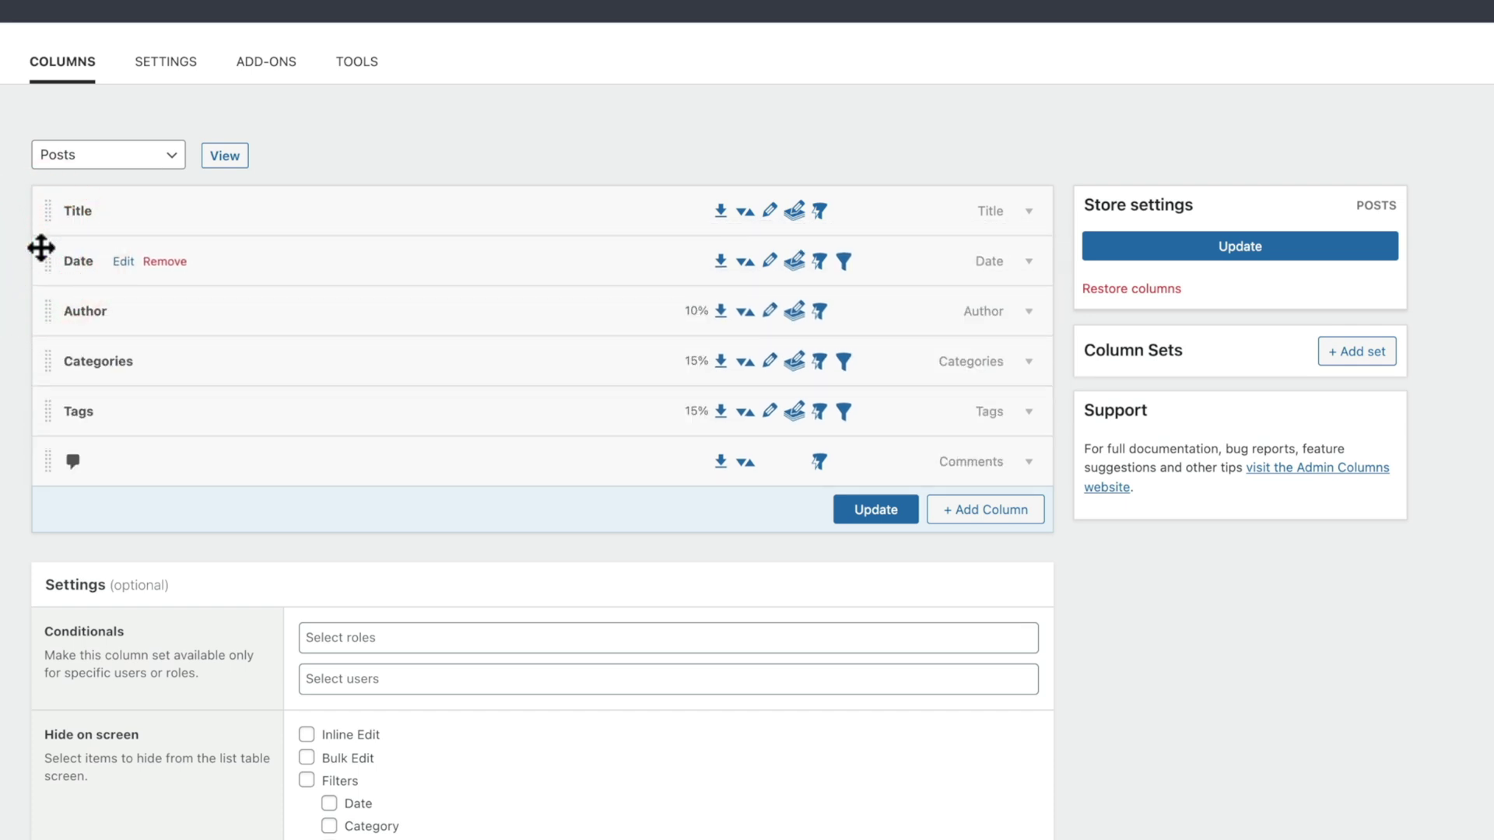
left_click(124, 262)
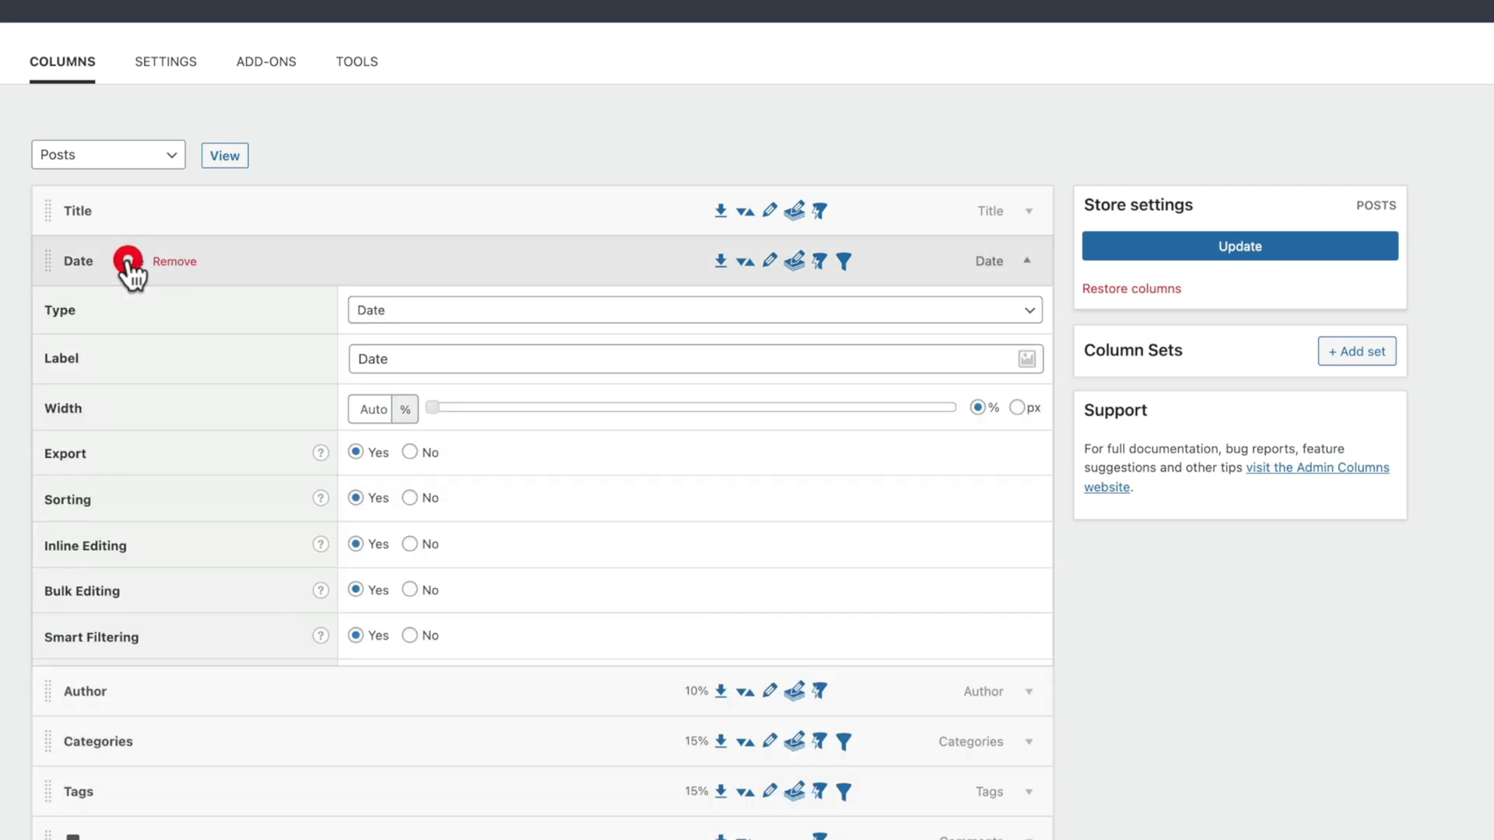
scroll(279, 602, "down", 3)
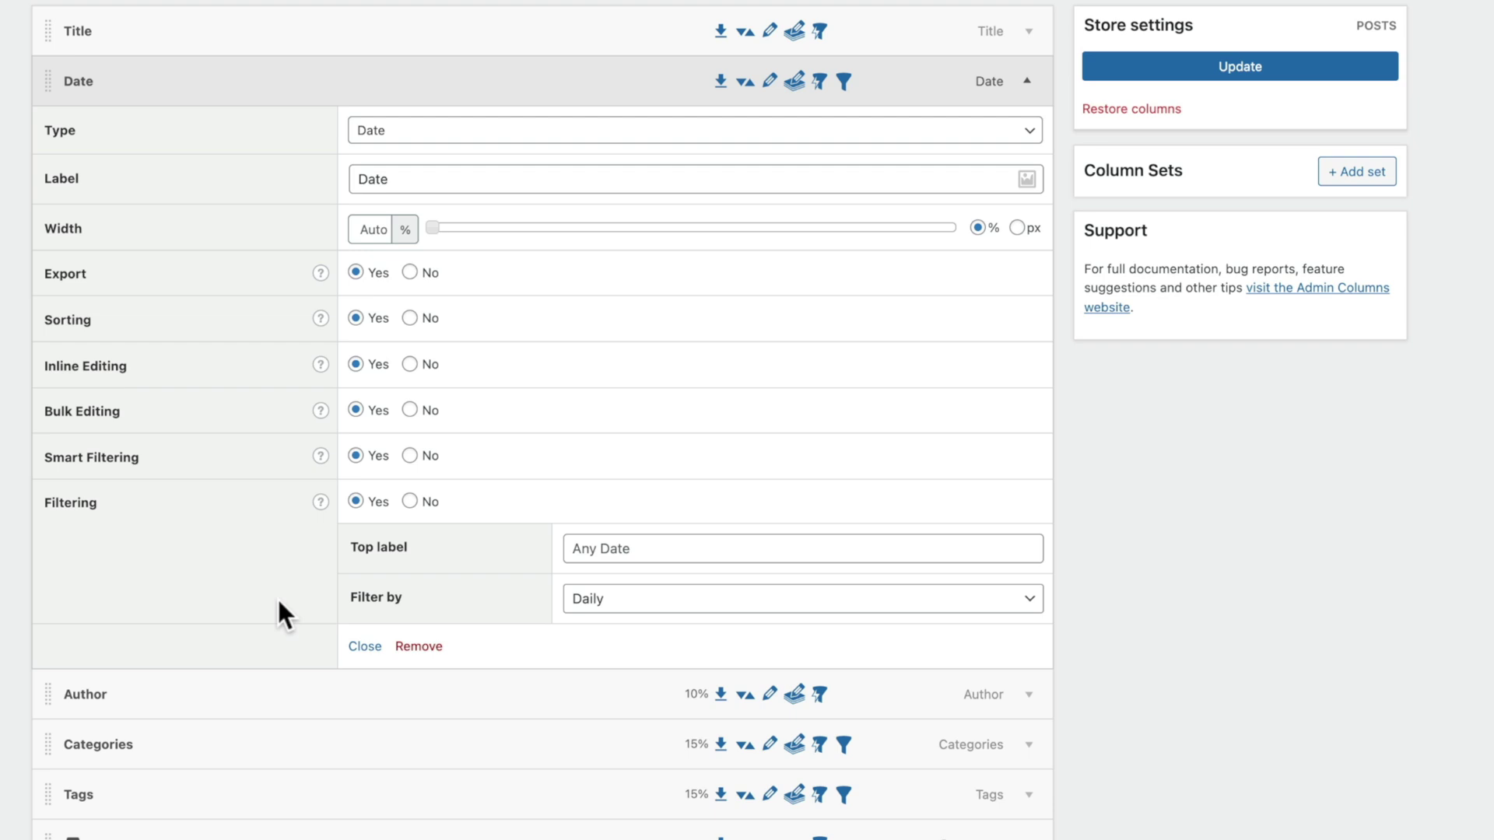
mouse_move(60, 80)
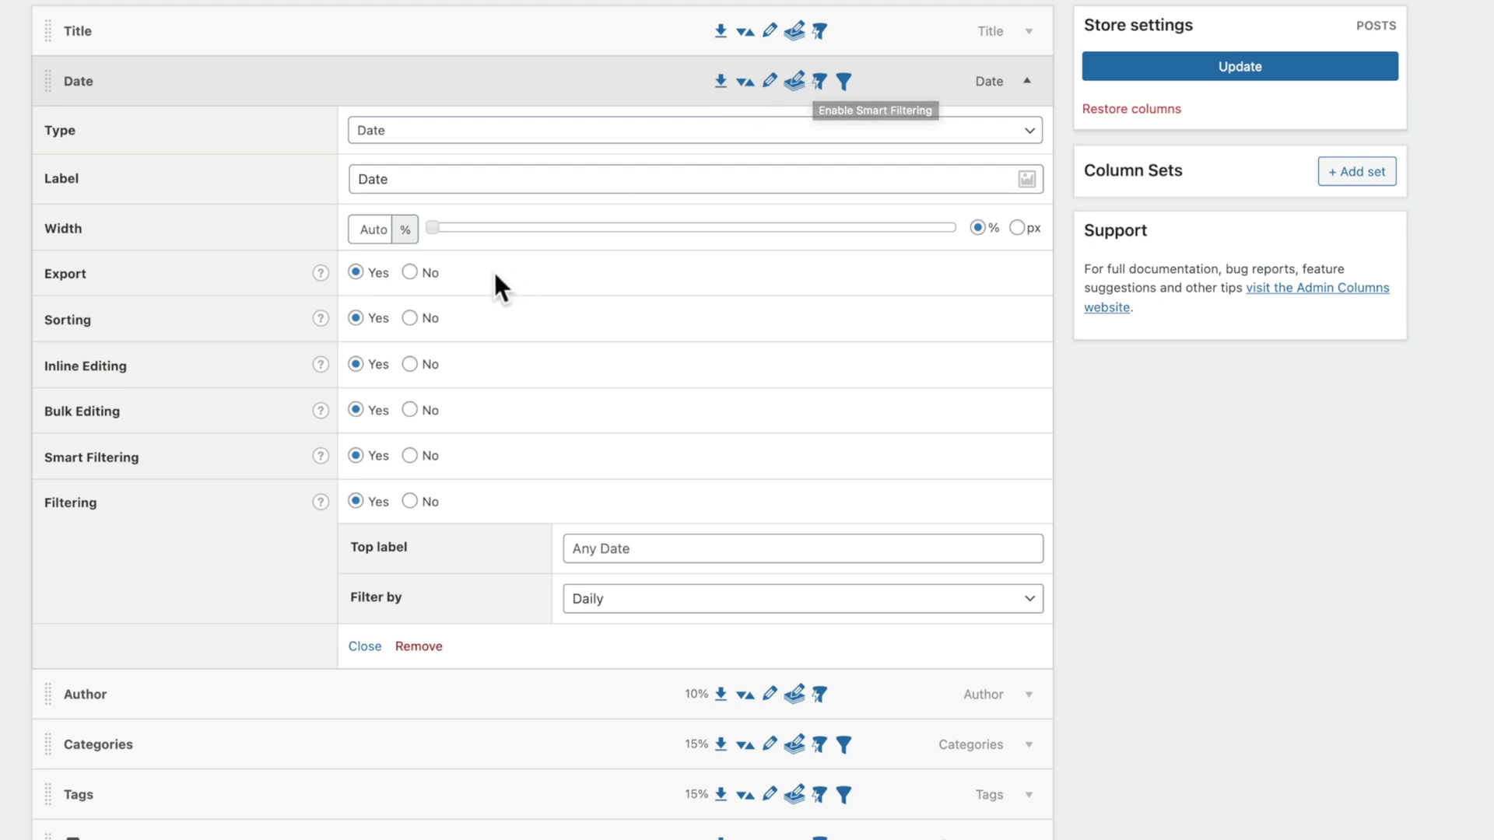
left_click(410, 273)
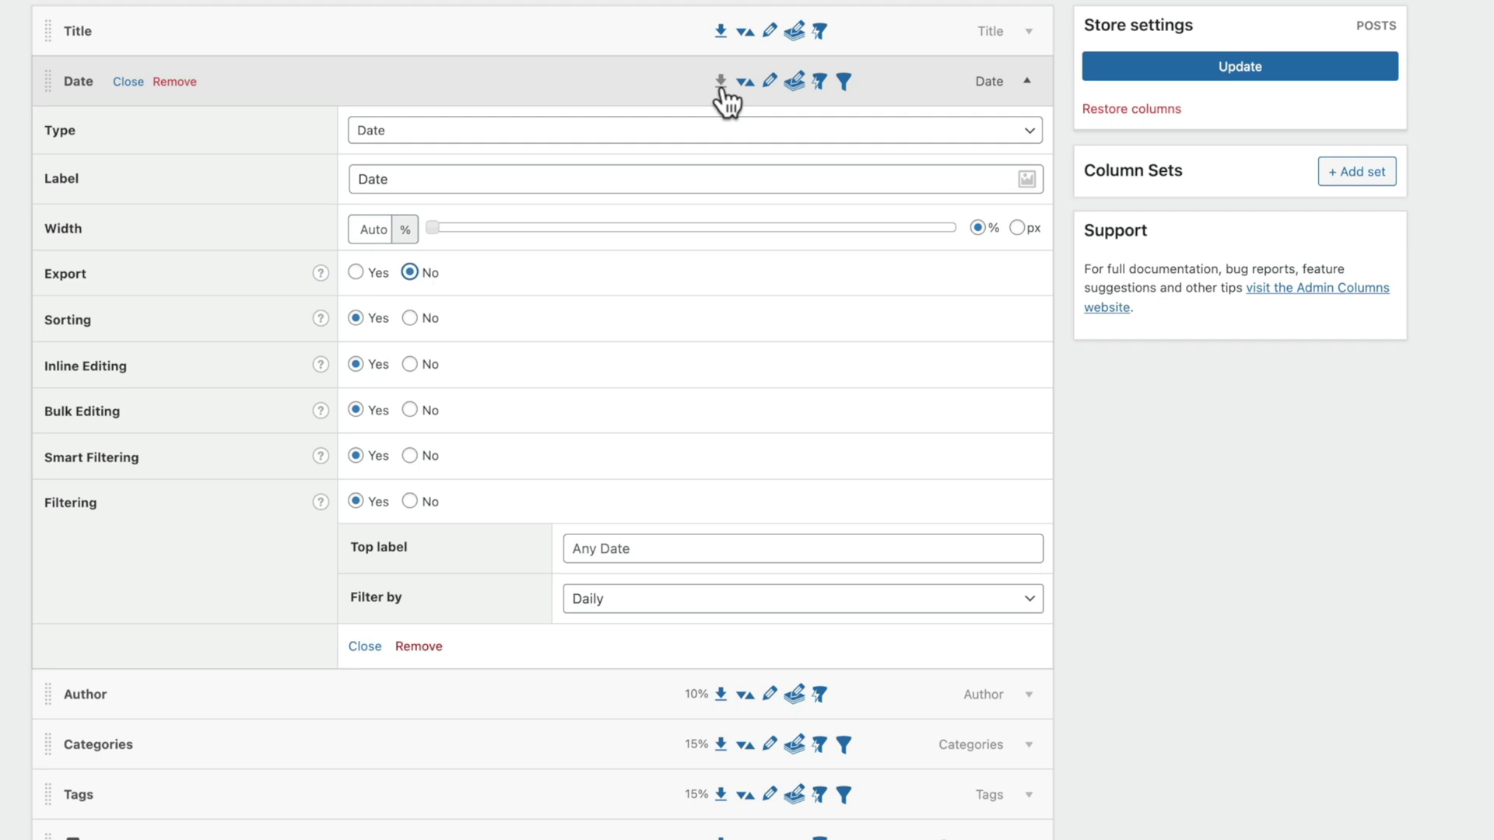
left_click(1028, 83)
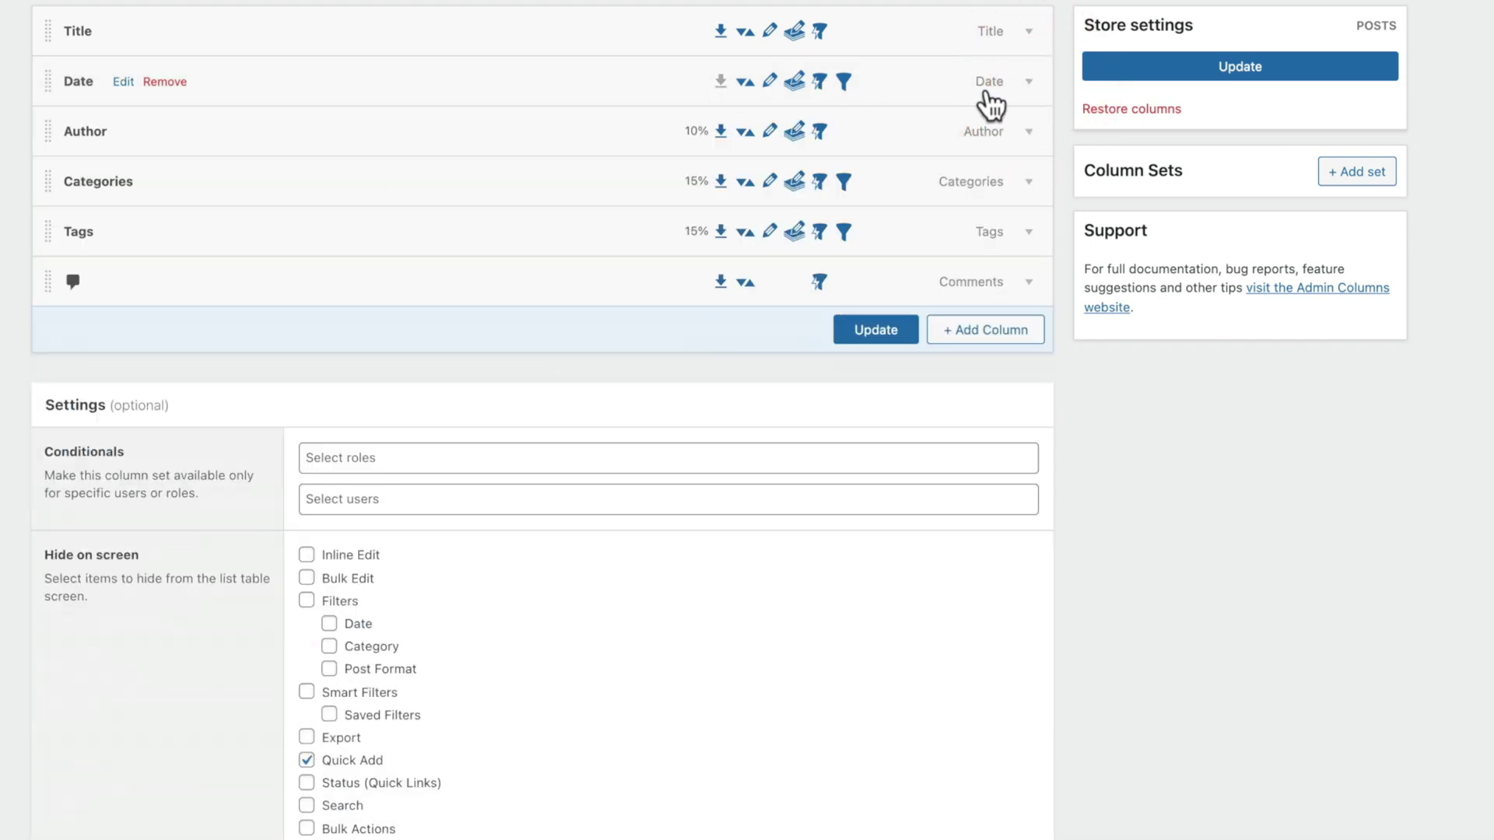
left_click(1028, 82)
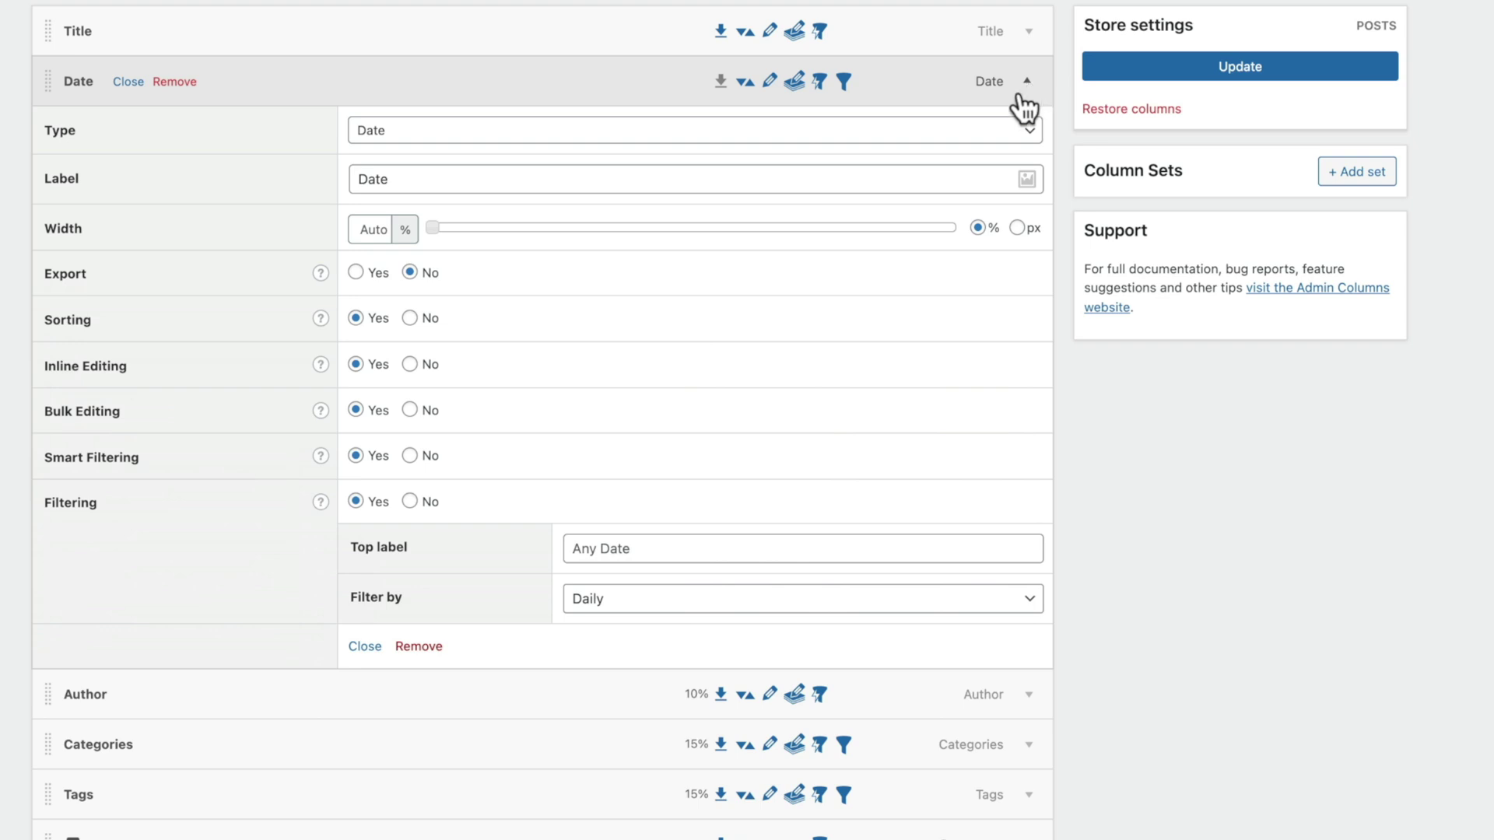
left_click(1027, 82)
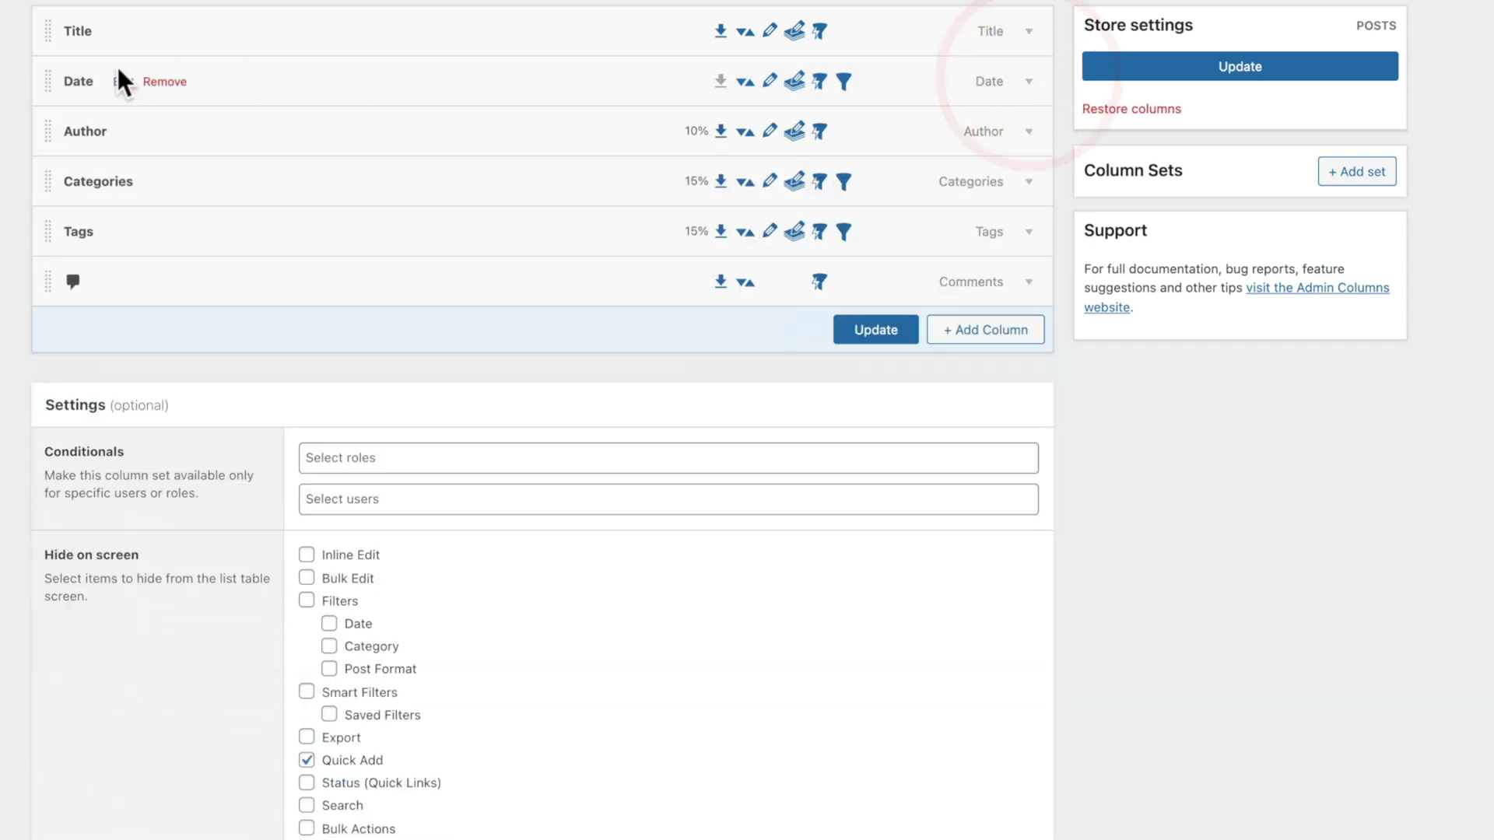
Move the Date column to the end of the Posts column list and remove the Comments column.
left_click_drag(45, 78, 39, 280)
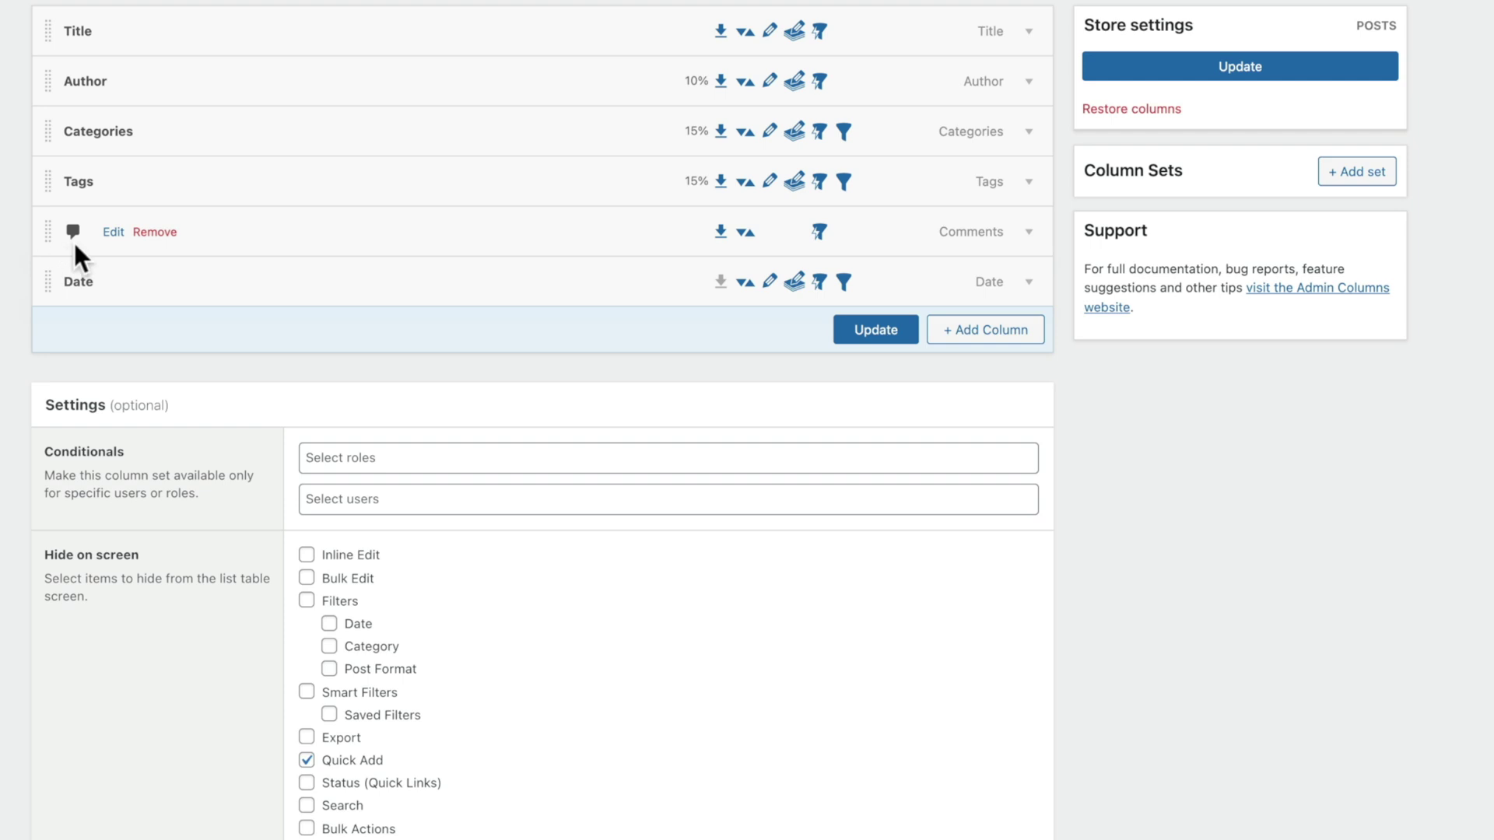
left_click(149, 233)
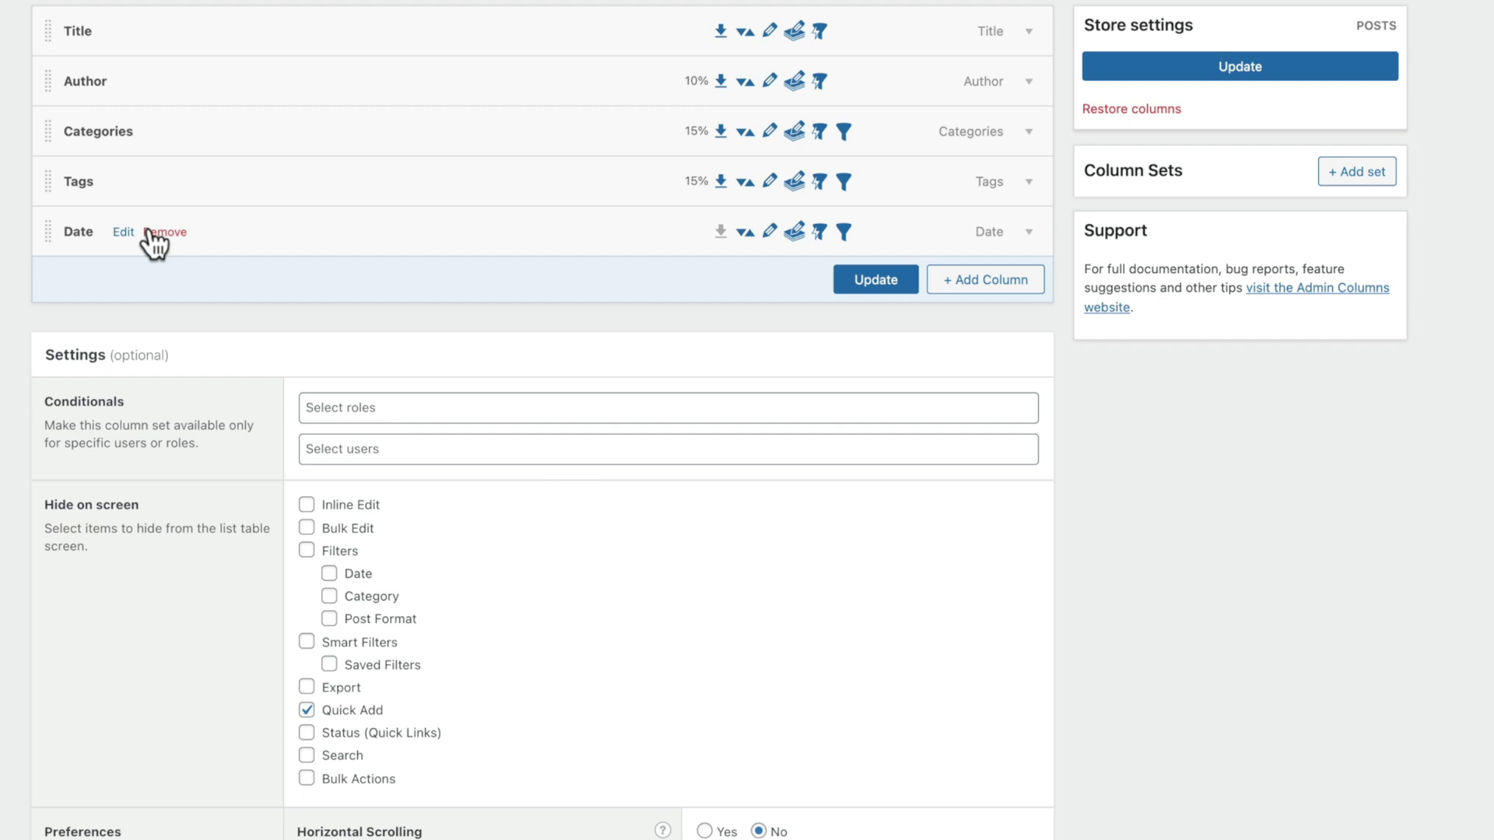
Add a new column to the Posts set and look through the available column types.
left_click(1004, 284)
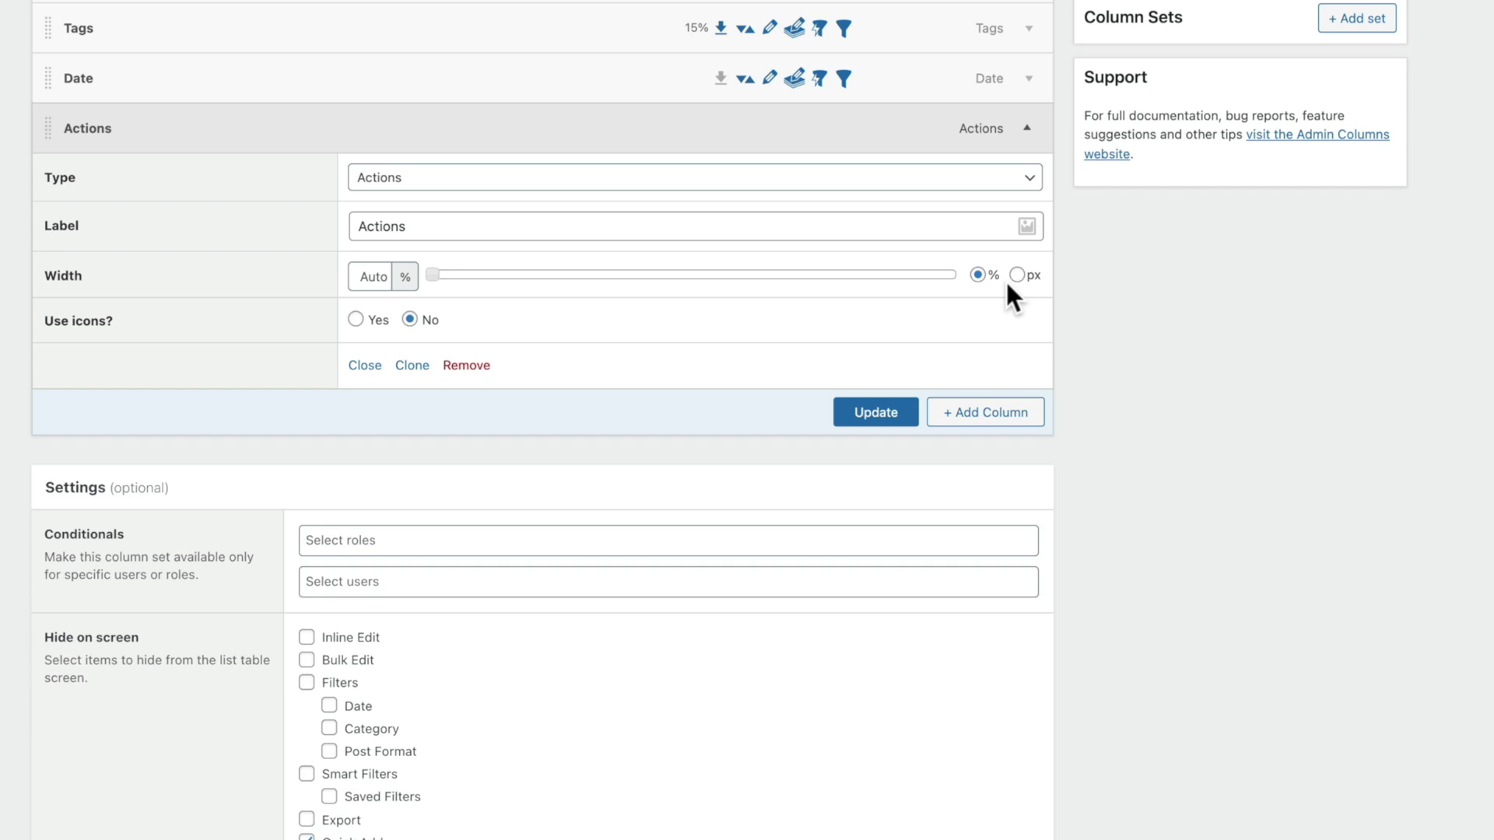
left_click(969, 195)
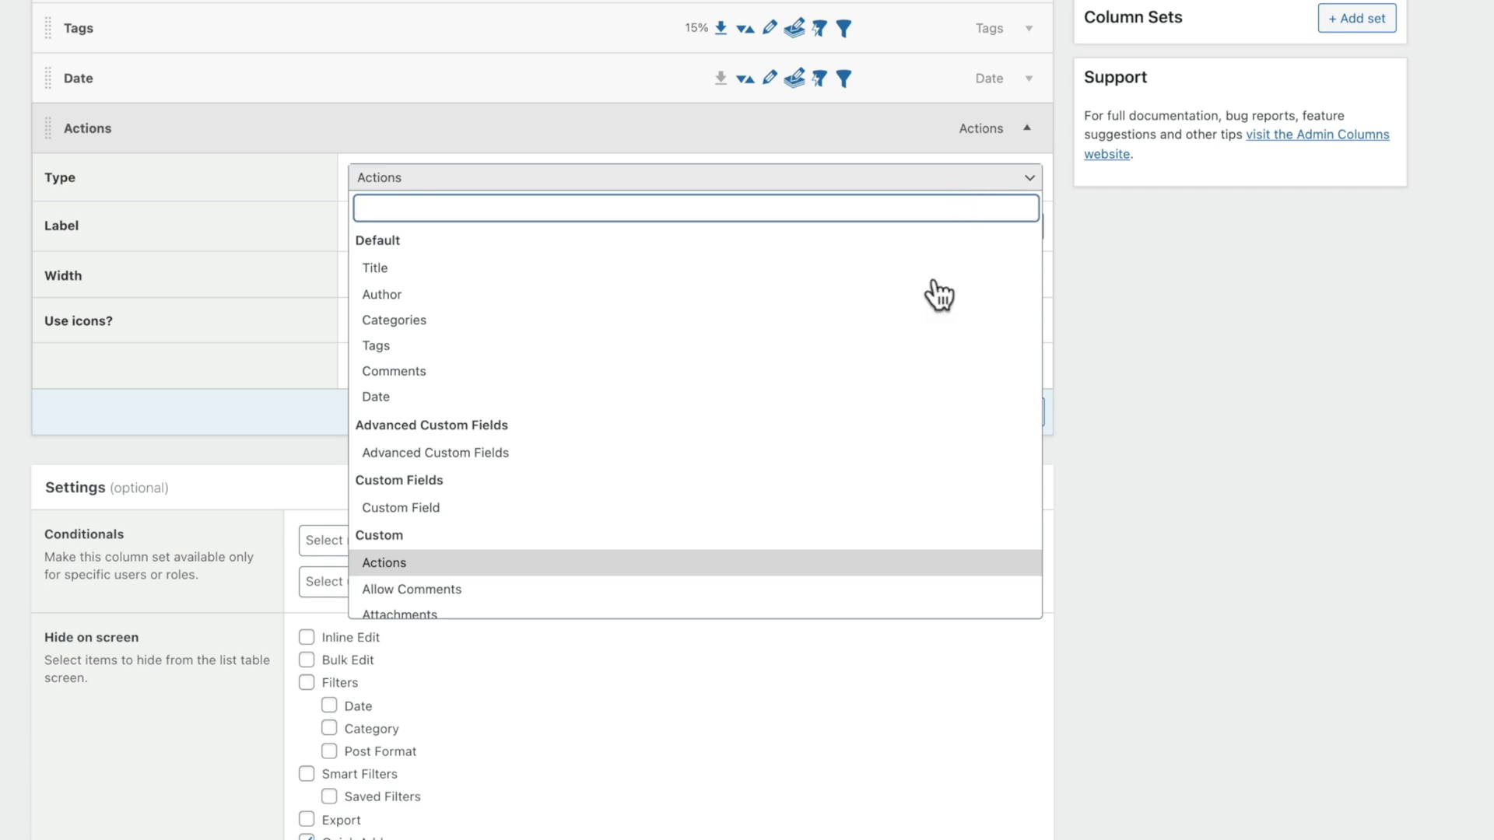
scroll(893, 400, "down", 2)
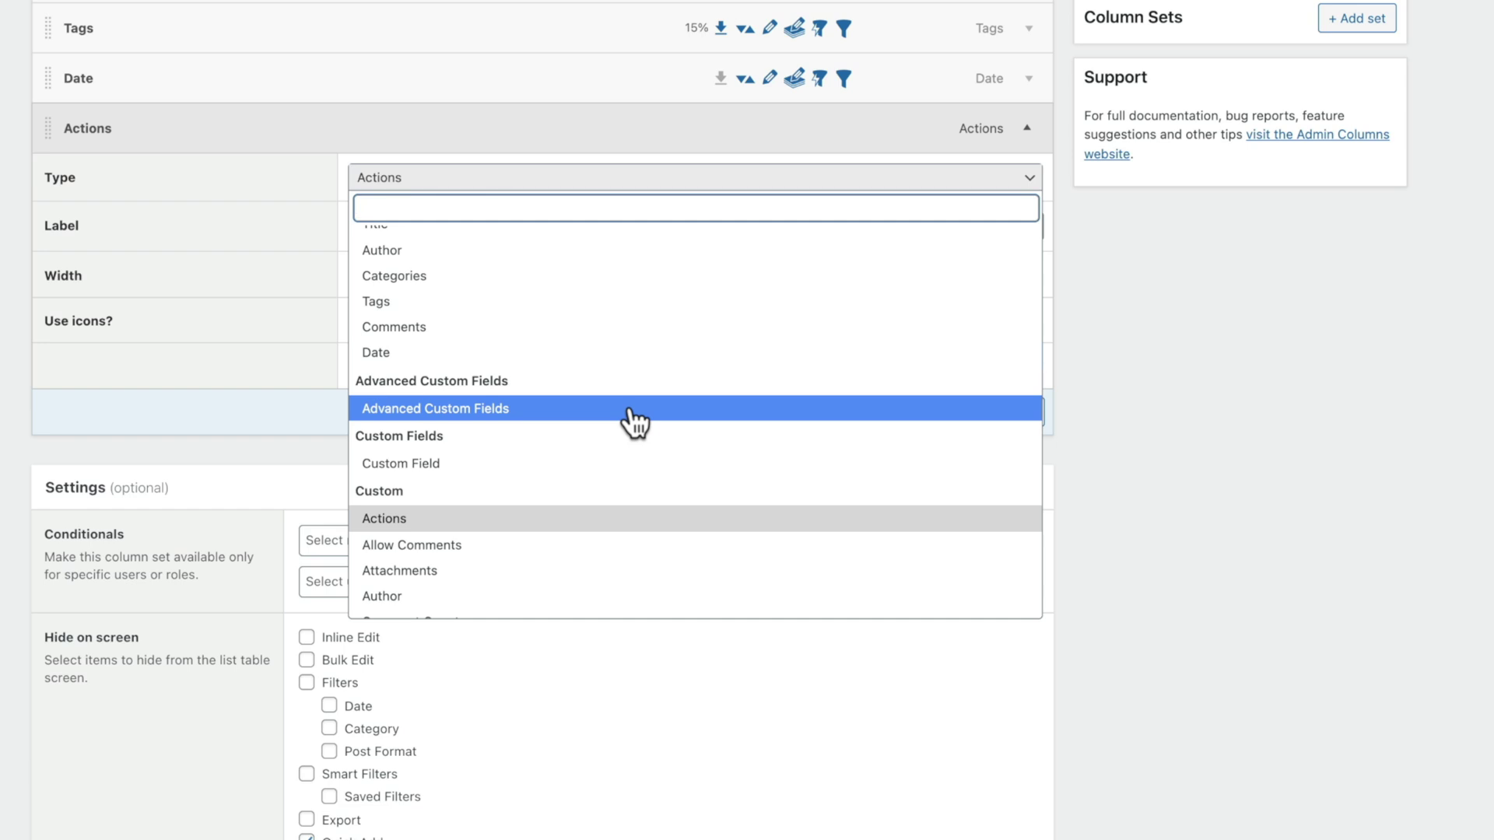
scroll(634, 422, "down", 6)
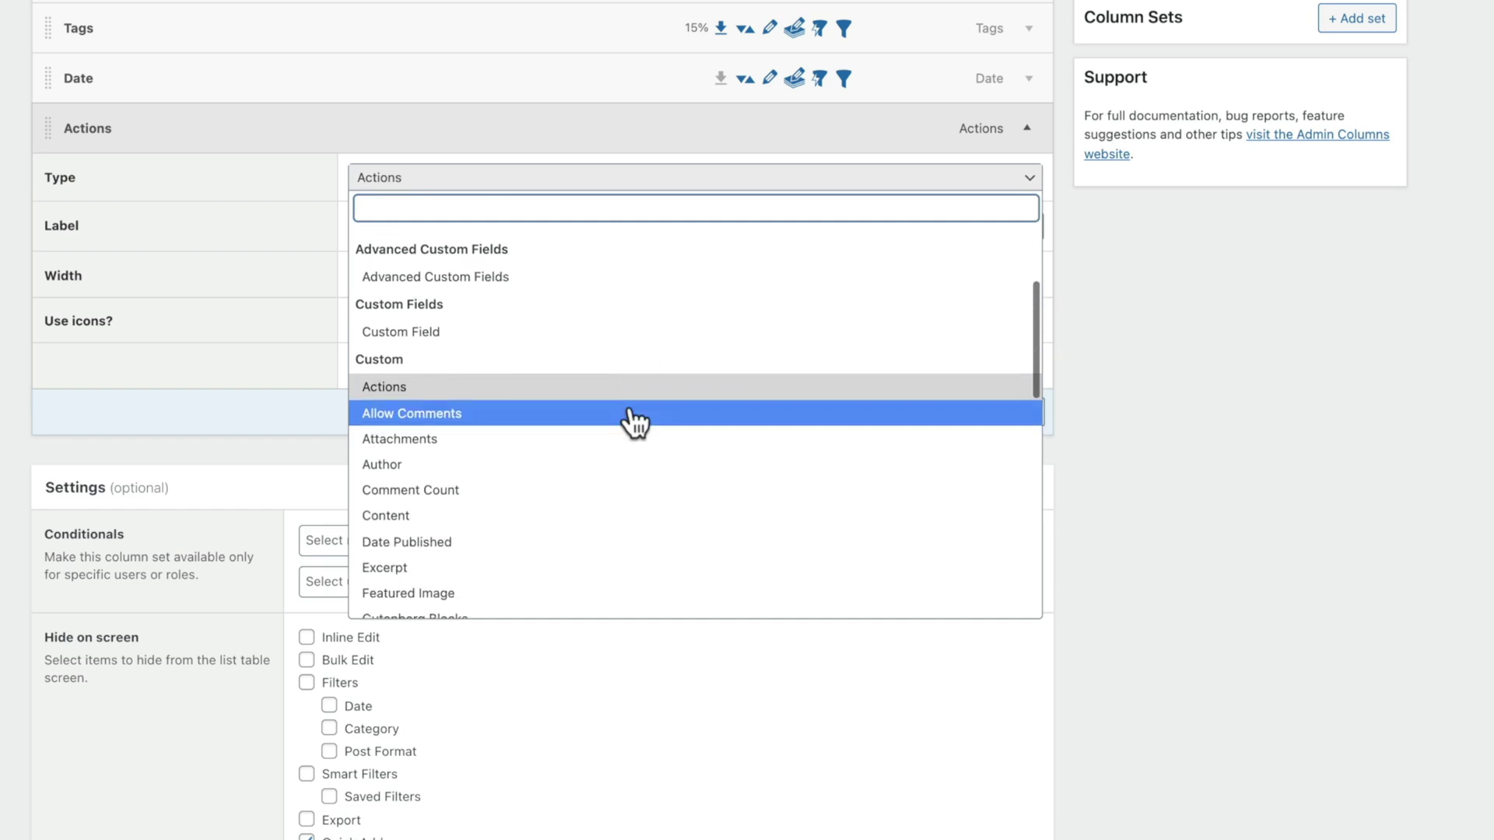
scroll(634, 422, "down", 3)
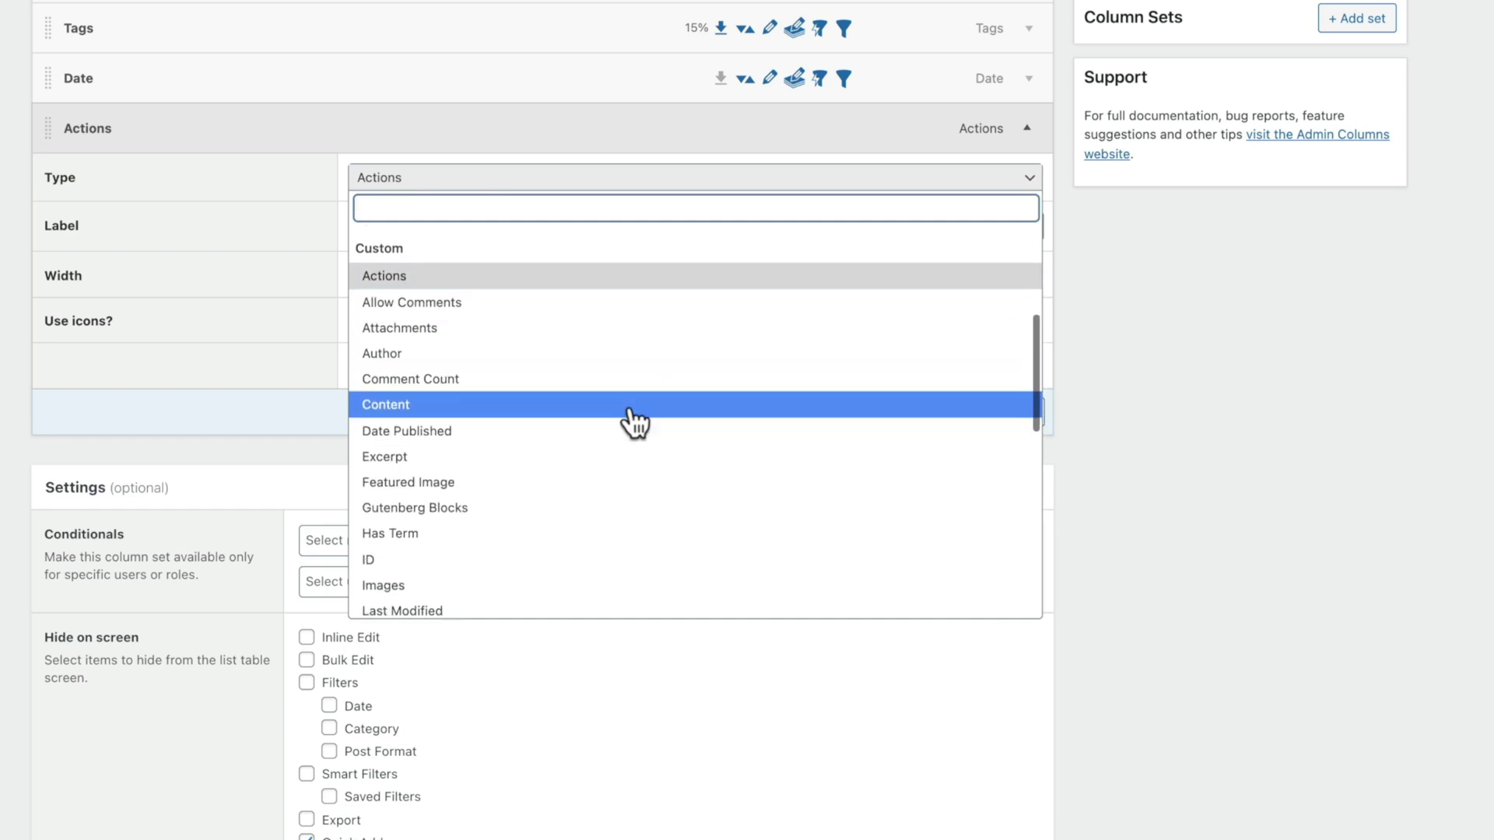
scroll(634, 421, "down", 3)
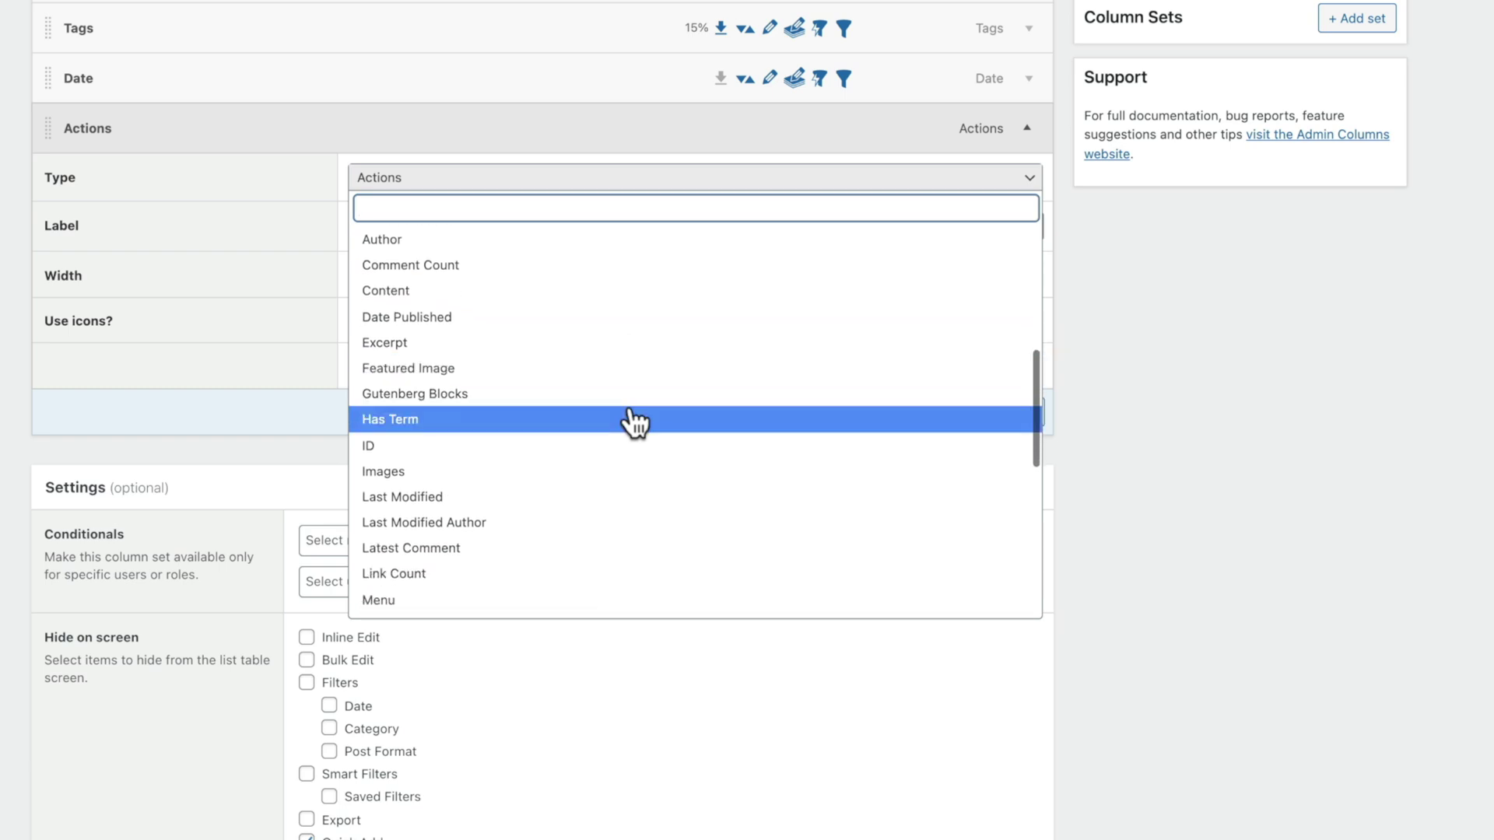
scroll(634, 421, "down", 6)
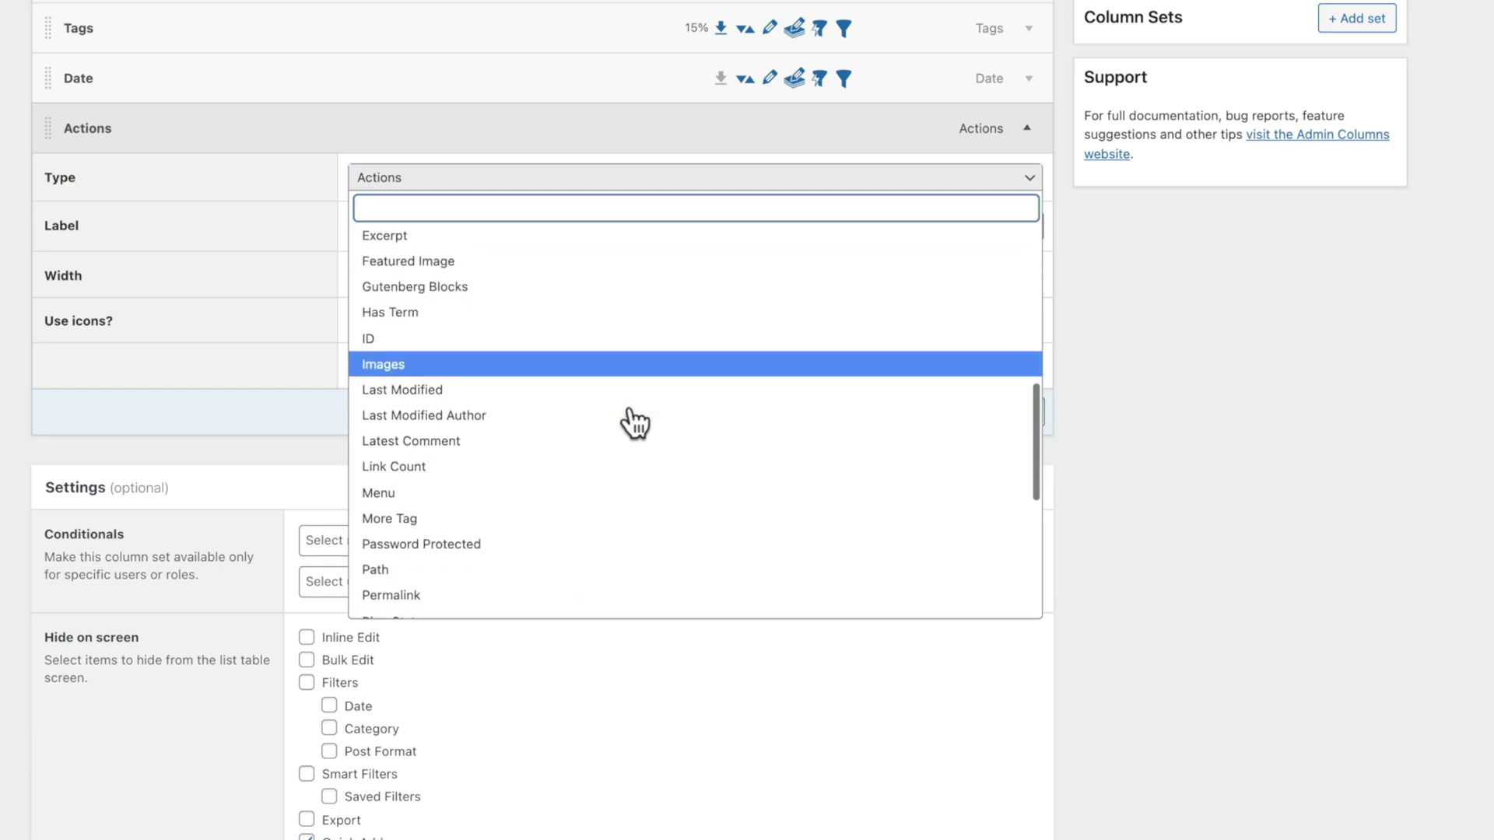
scroll(634, 422, "down", 4)
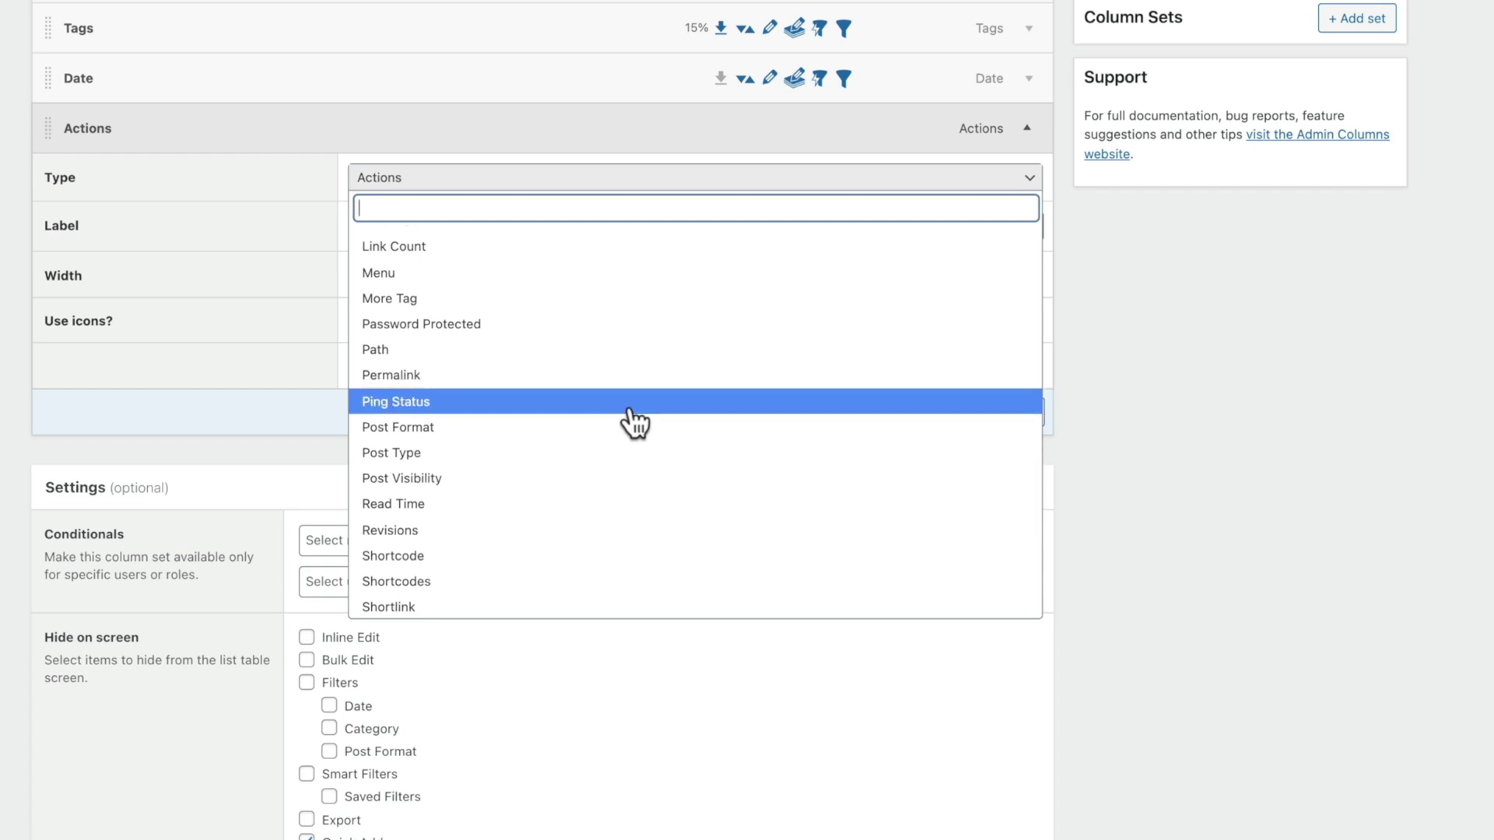
scroll(634, 422, "down", 5)
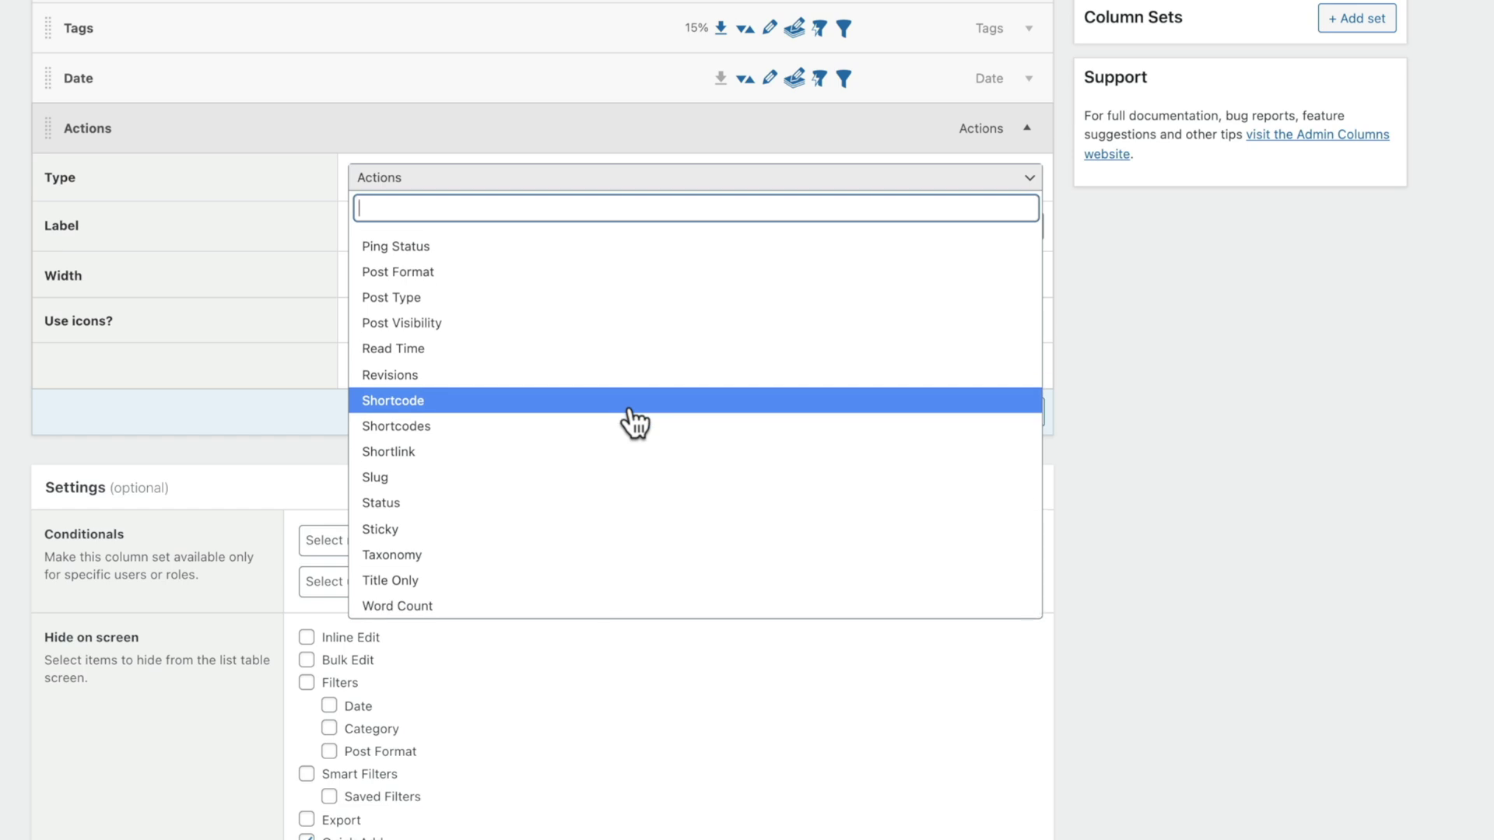
left_click(1188, 303)
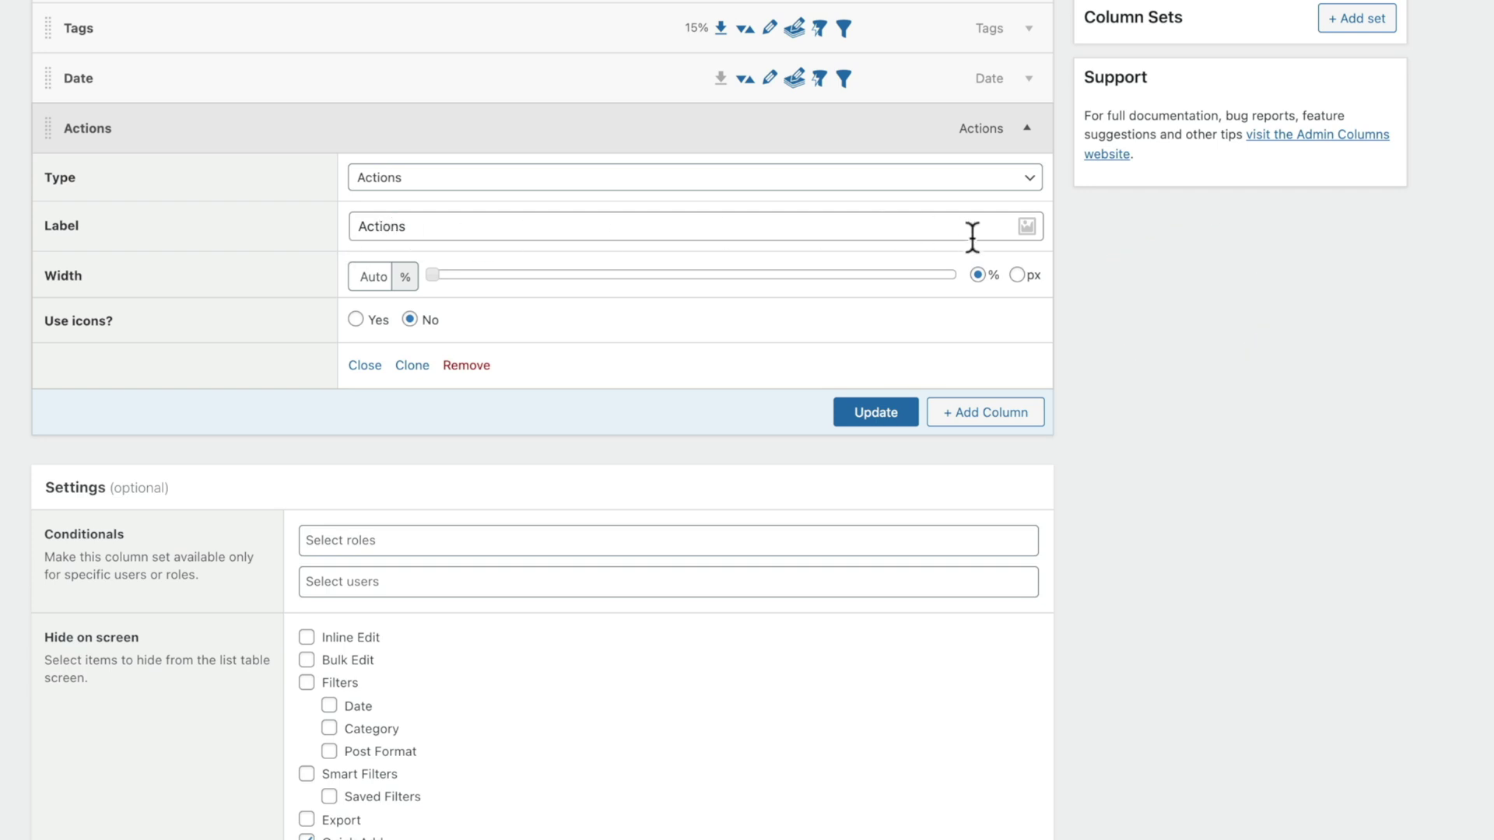
View the icons available for the new column's label and dismiss the icon picker without choosing one.
left_click(1028, 227)
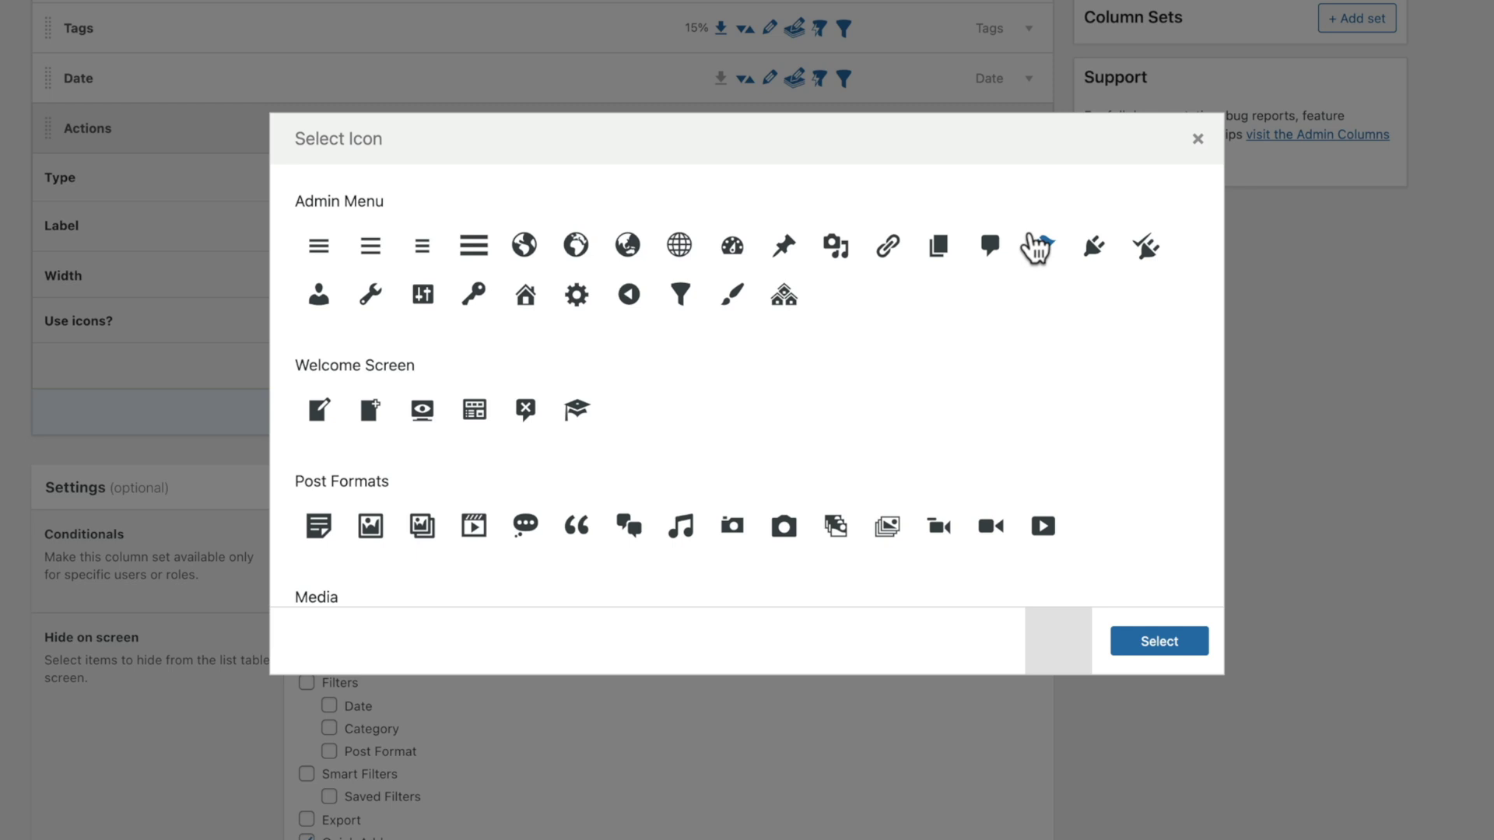
left_click(1198, 139)
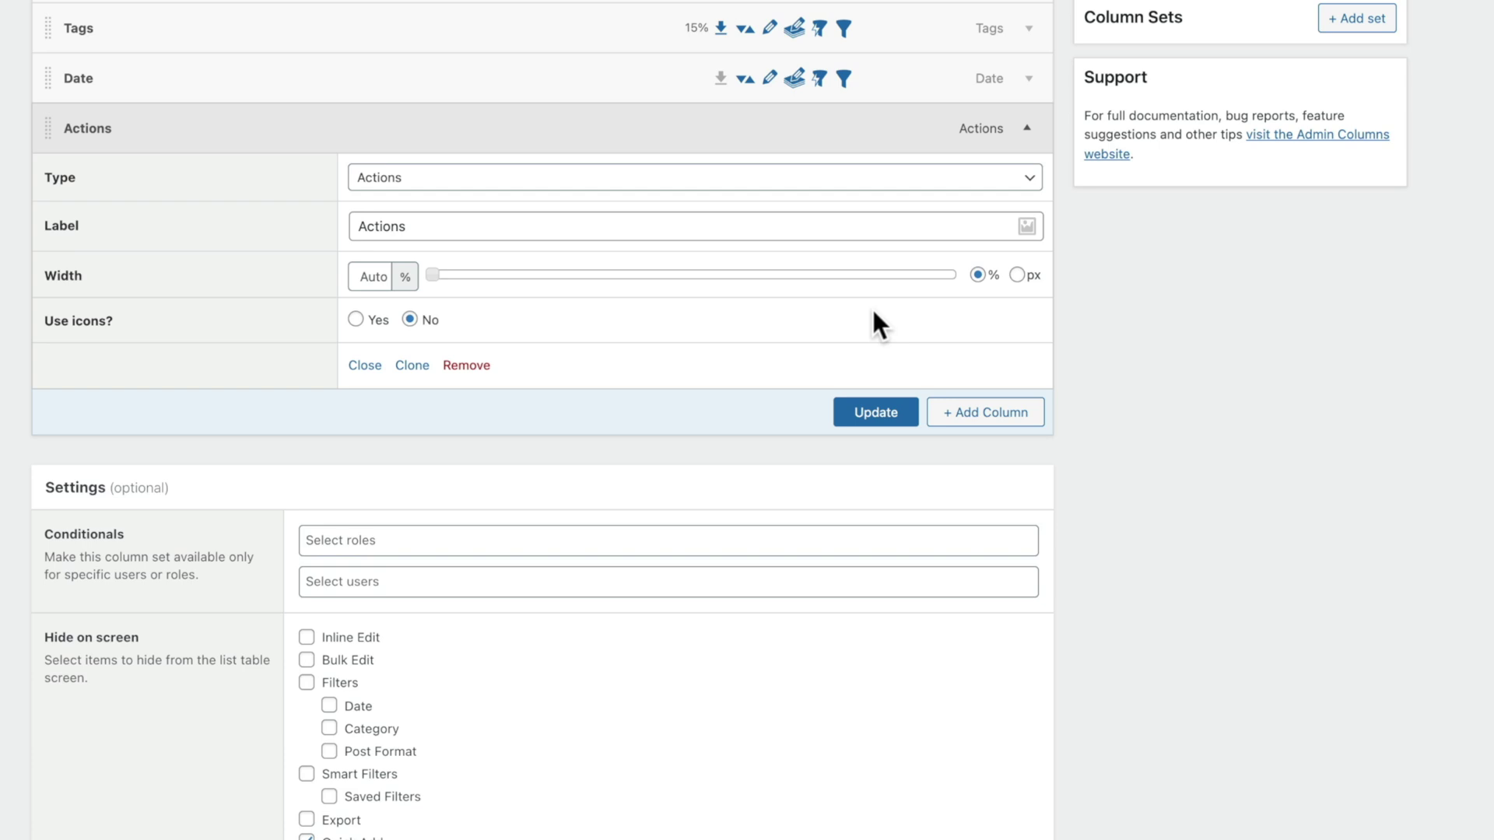
Set the new column's type to Featured Image.
left_click(794, 179)
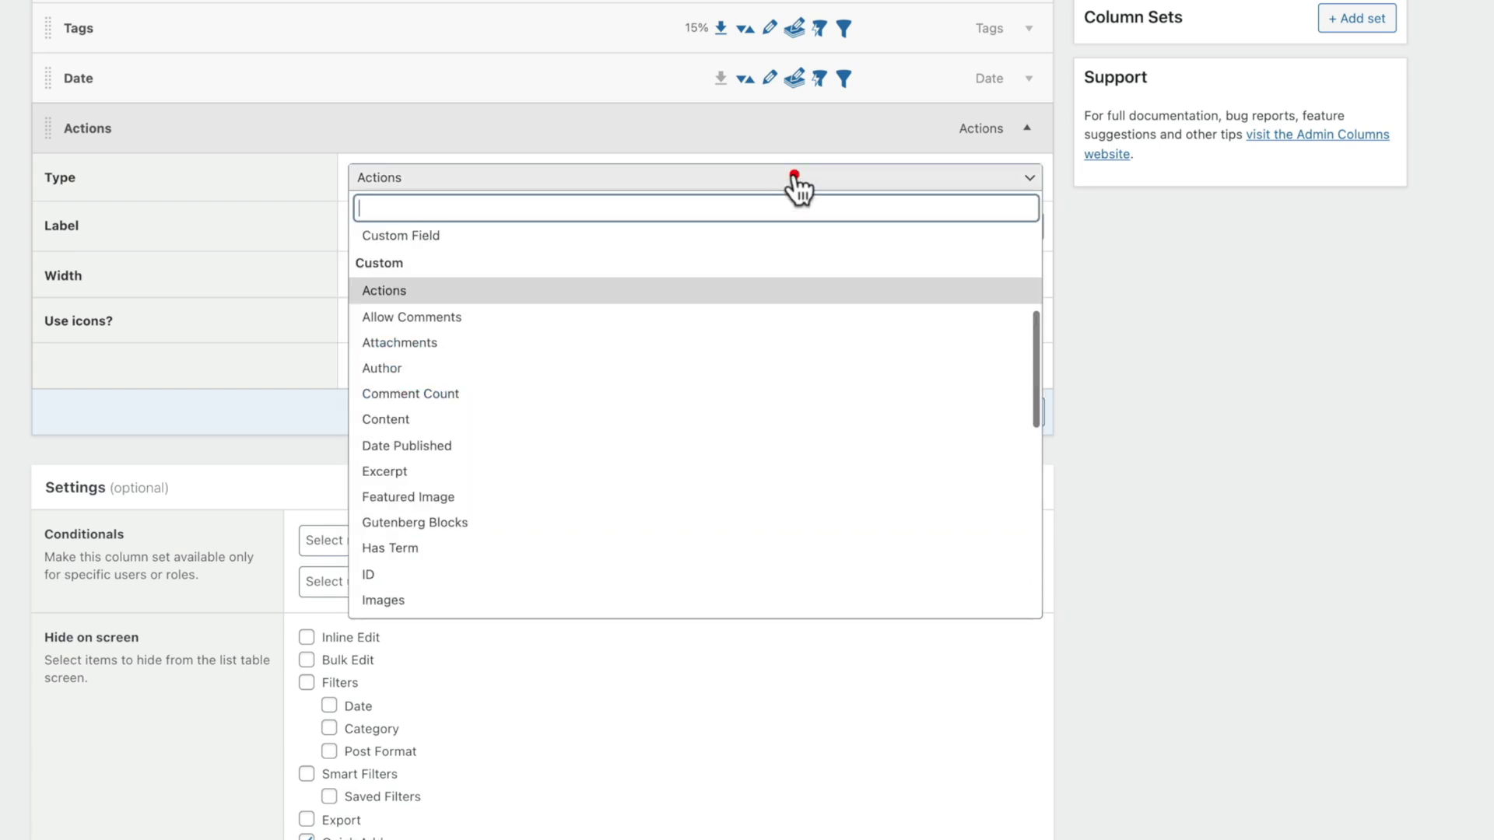
scroll(747, 359, "up", 1)
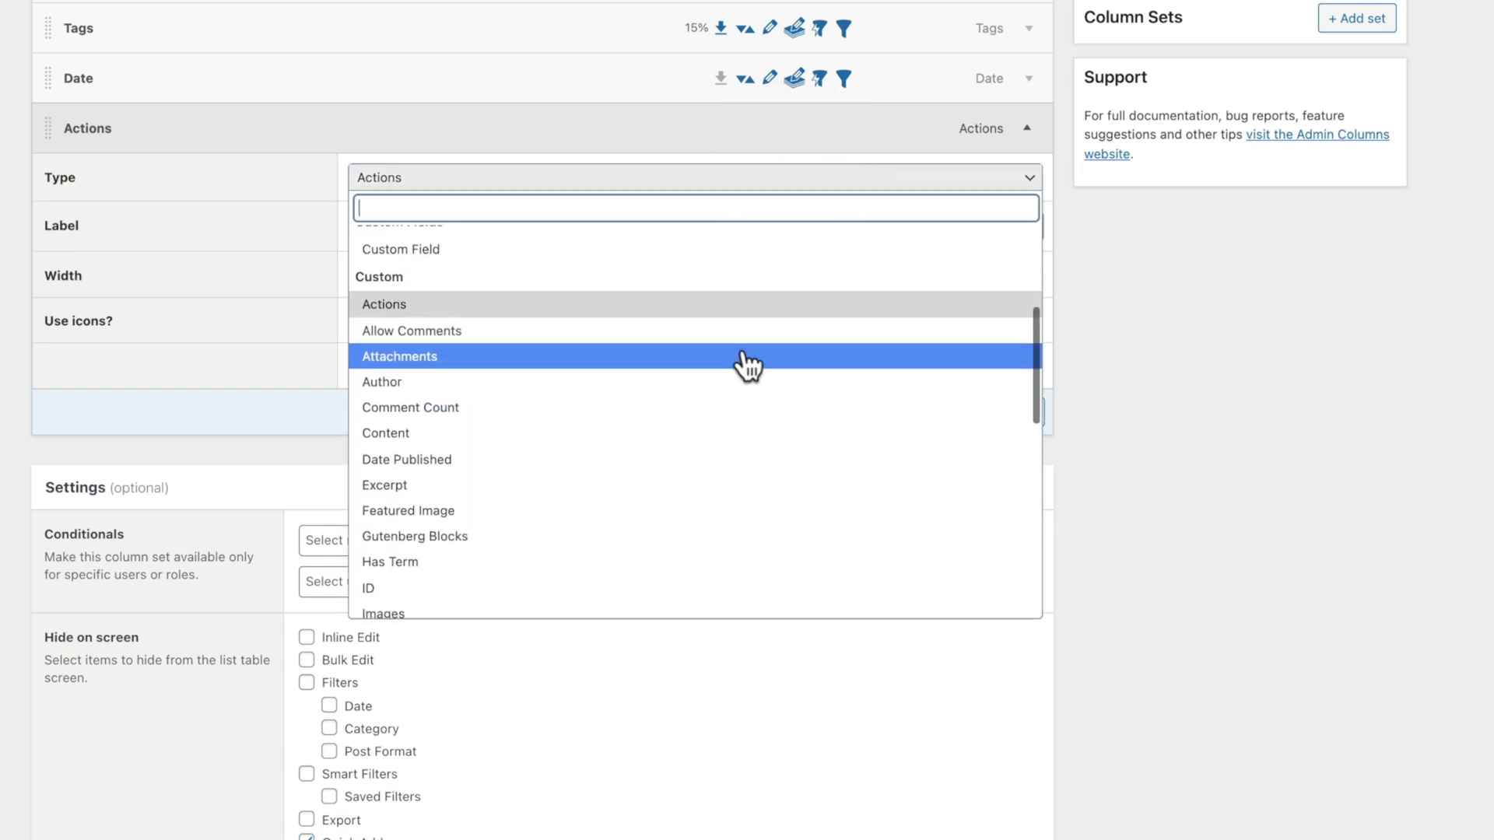
left_click(484, 512)
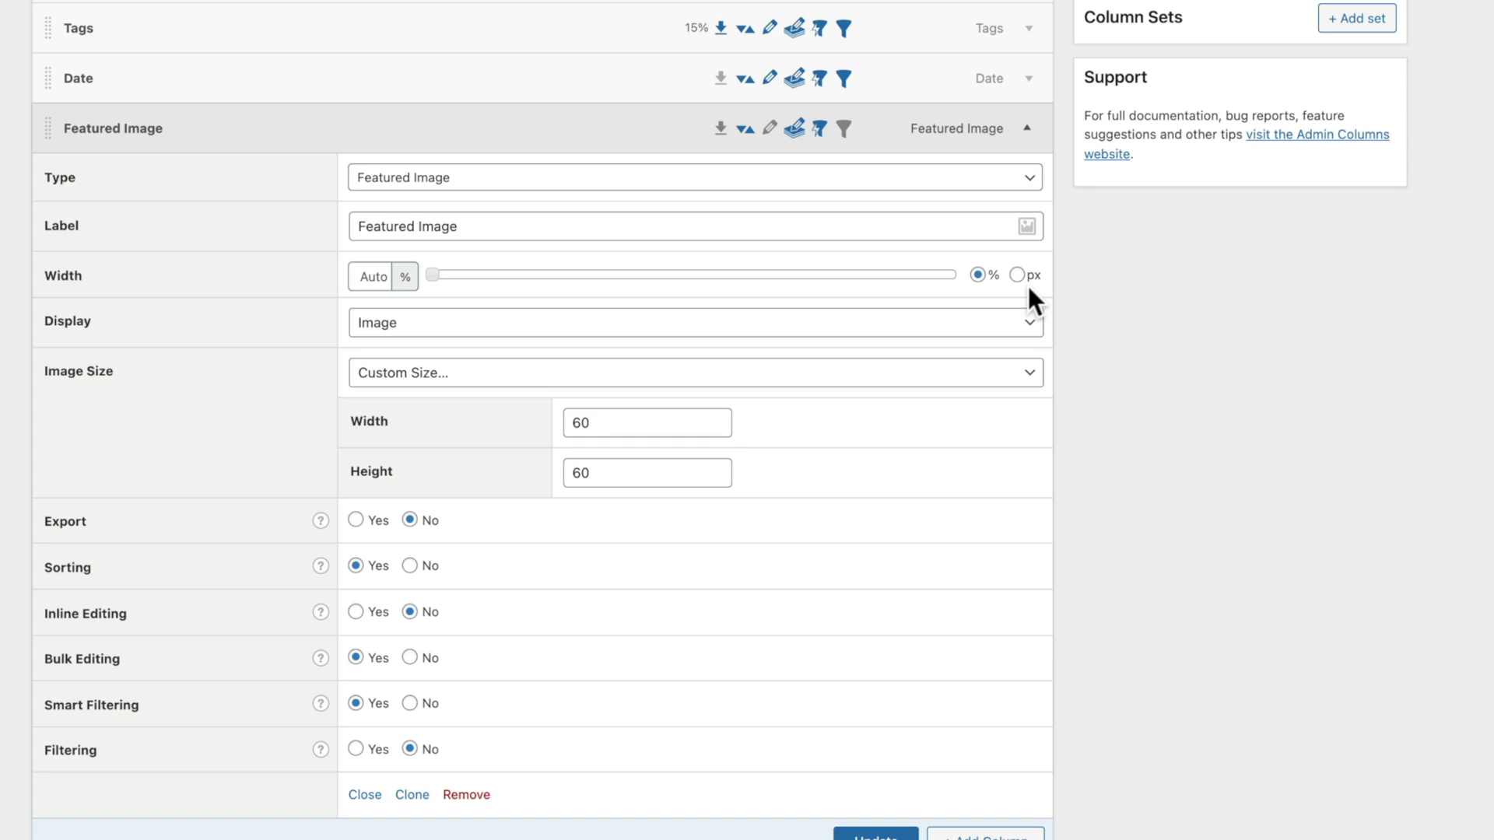
Look through the Display and Image Size options available for the Featured Image column.
left_click(855, 322)
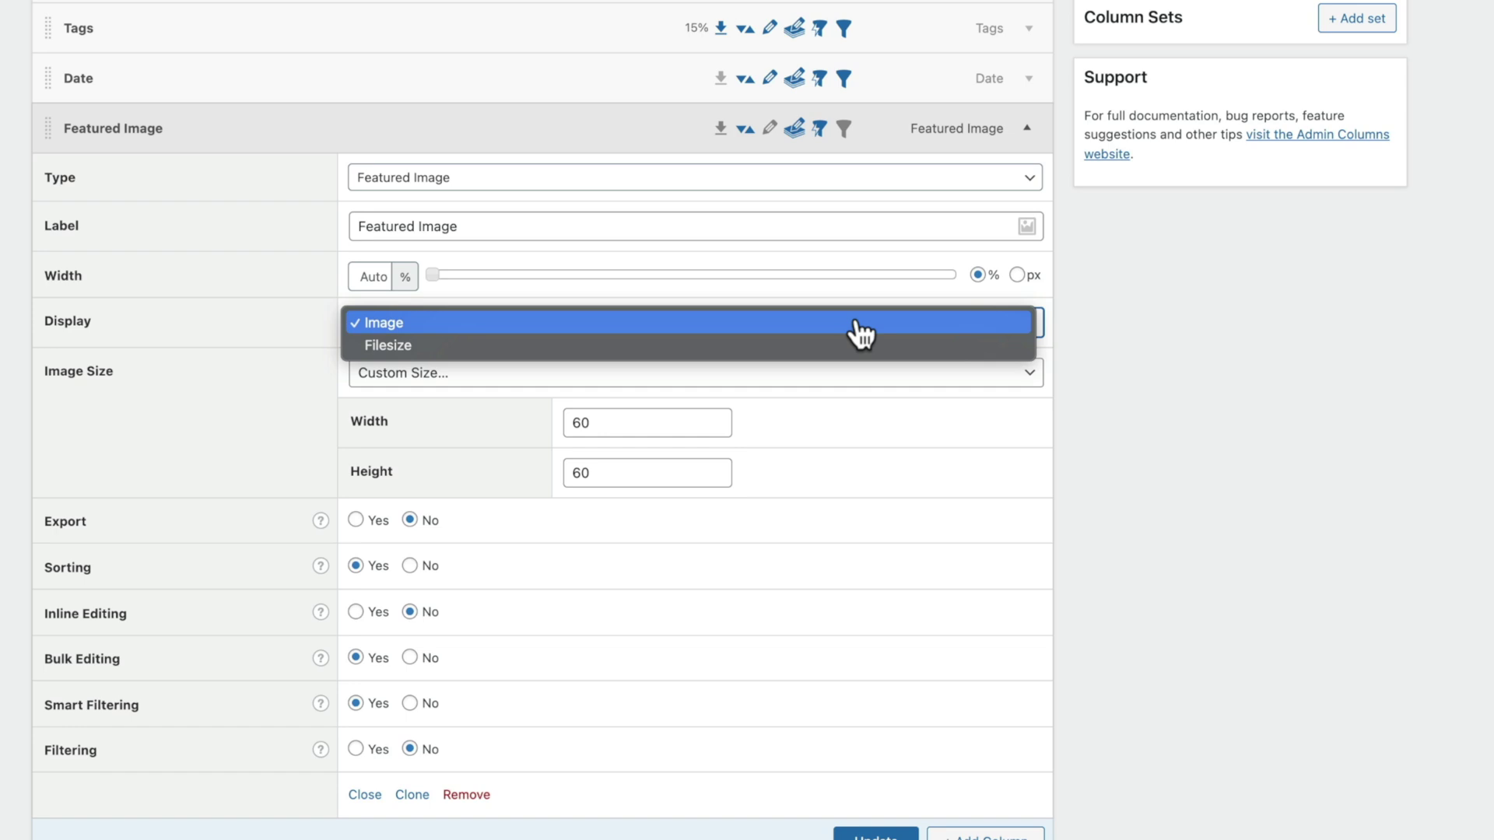
left_click(860, 333)
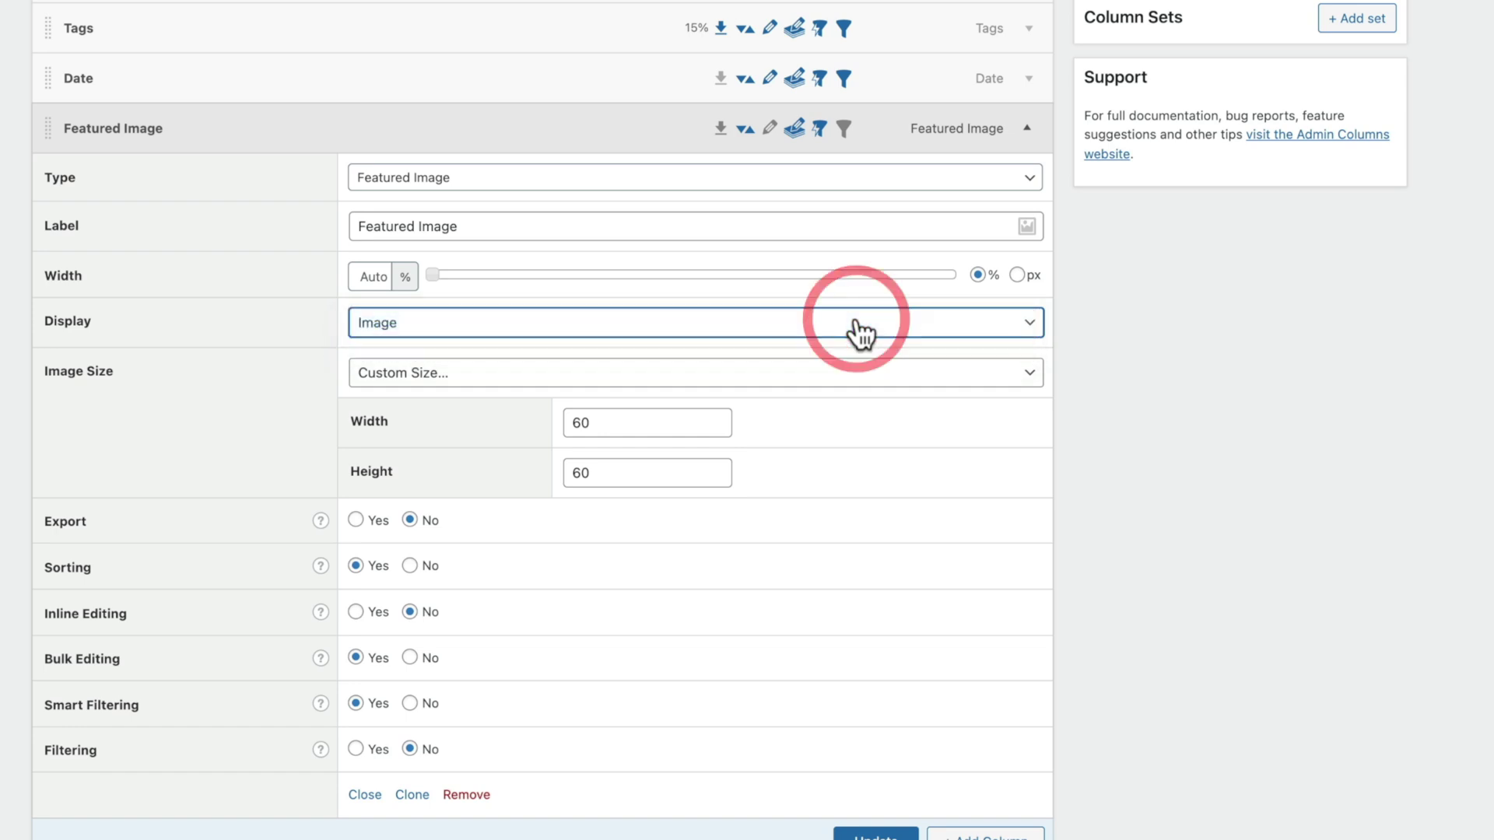
left_click(968, 381)
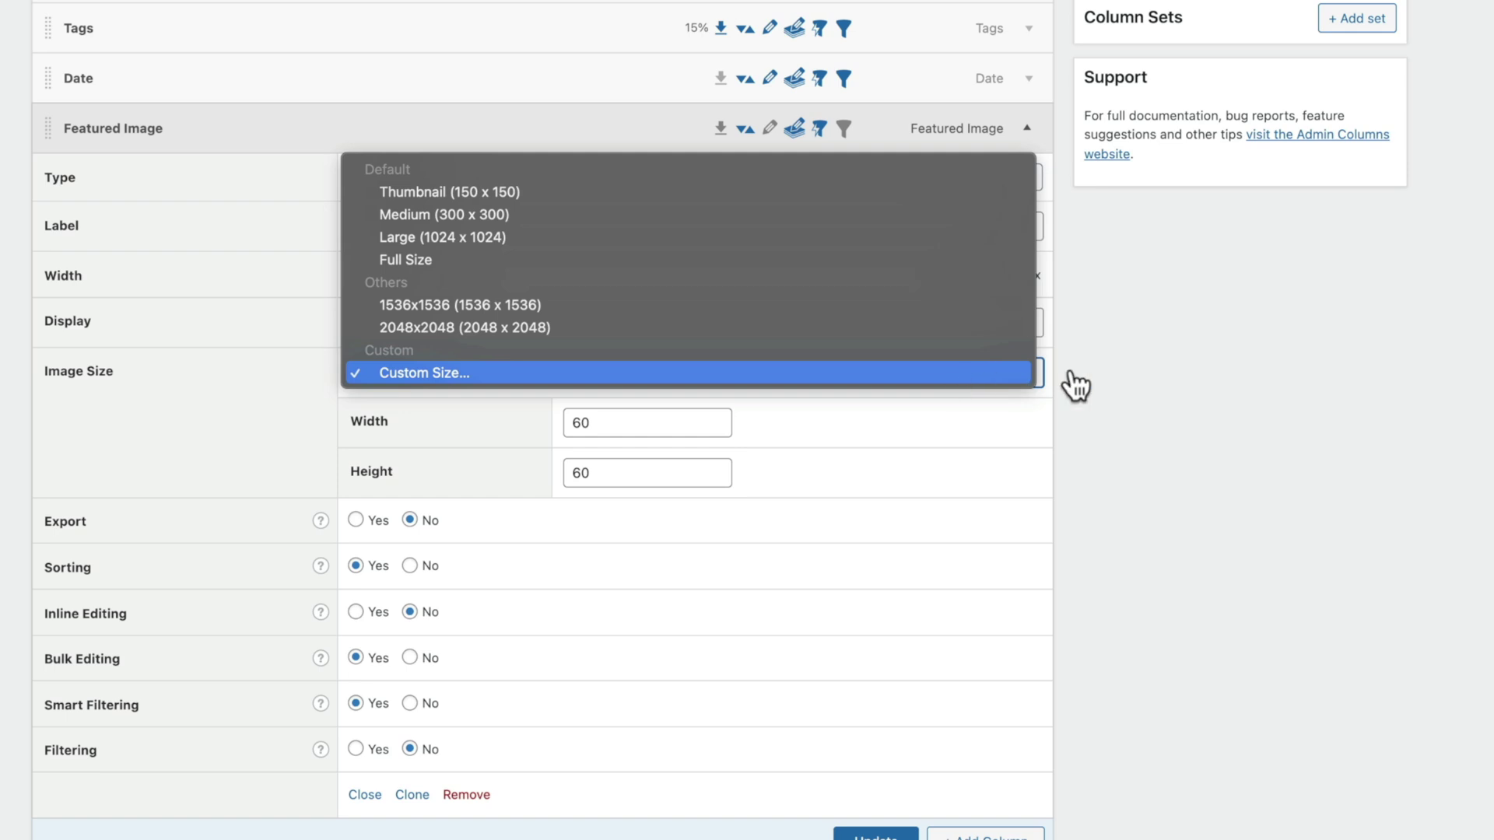
left_click(1118, 385)
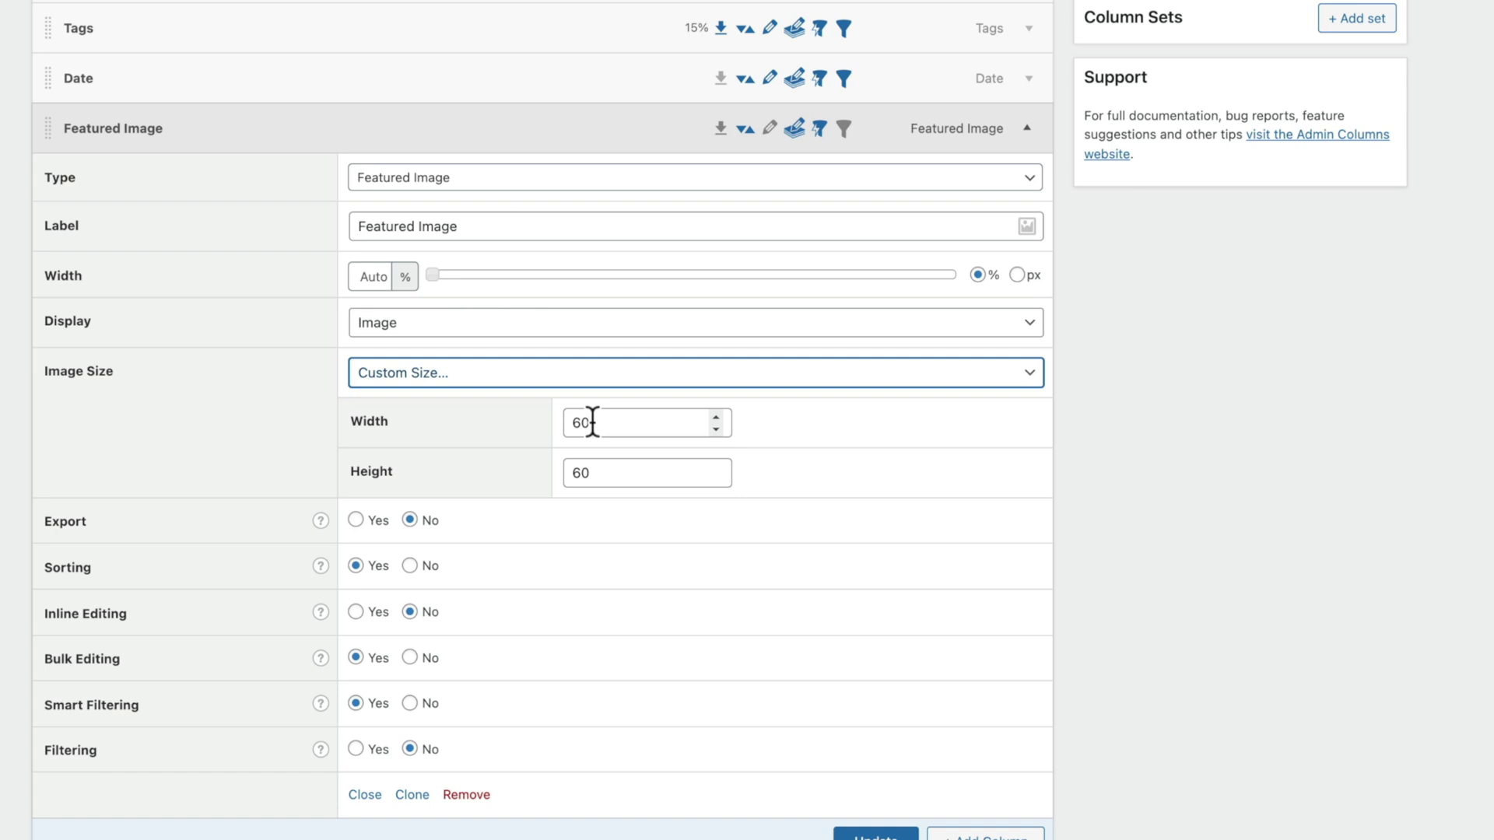
Enable Inline Editing and disable Sorting, Bulk Editing and Smart Filtering for the Featured Image column.
scroll(592, 423, "down", 3)
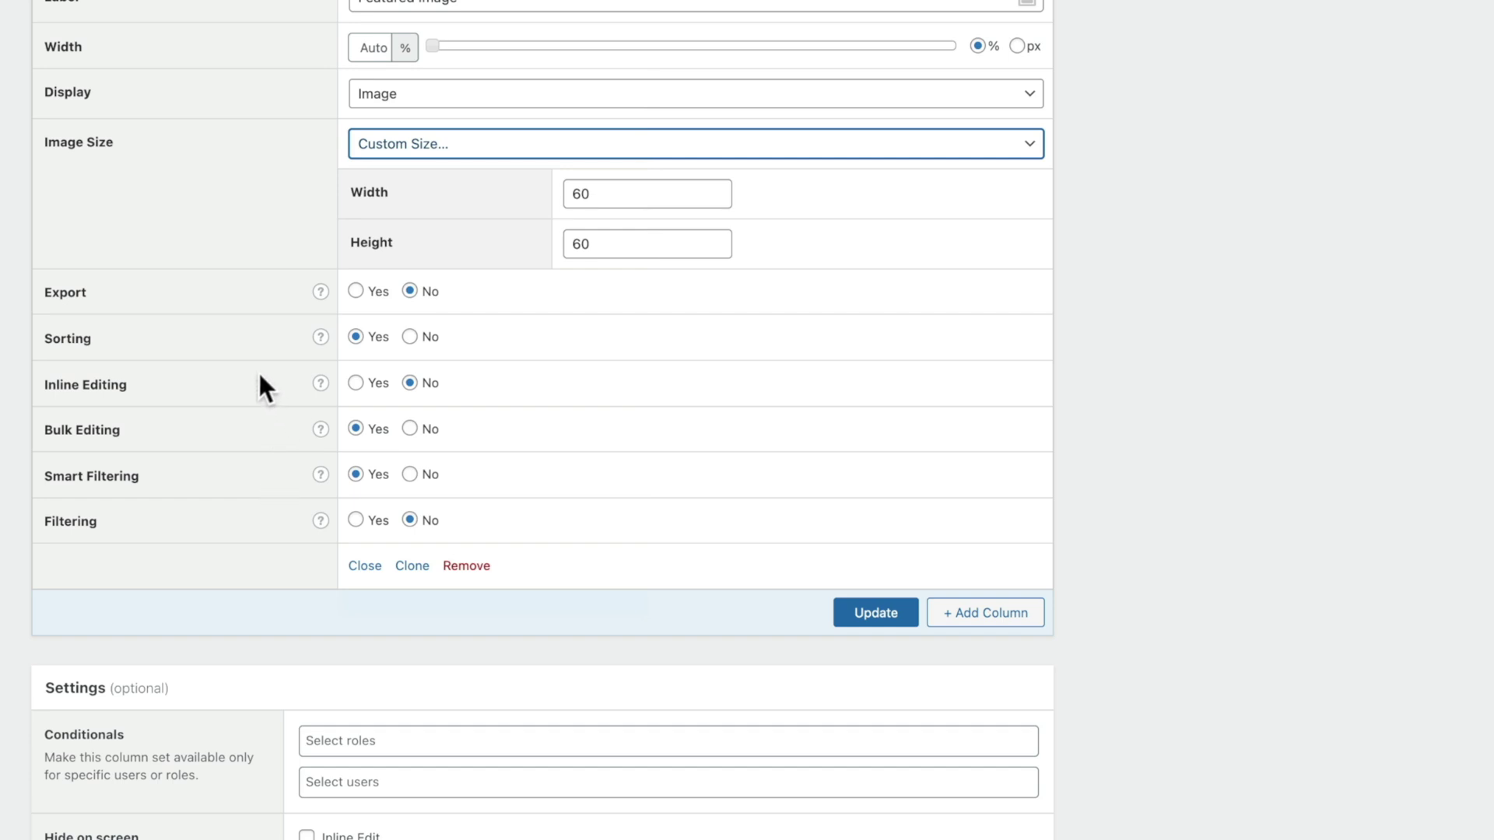
left_click(410, 337)
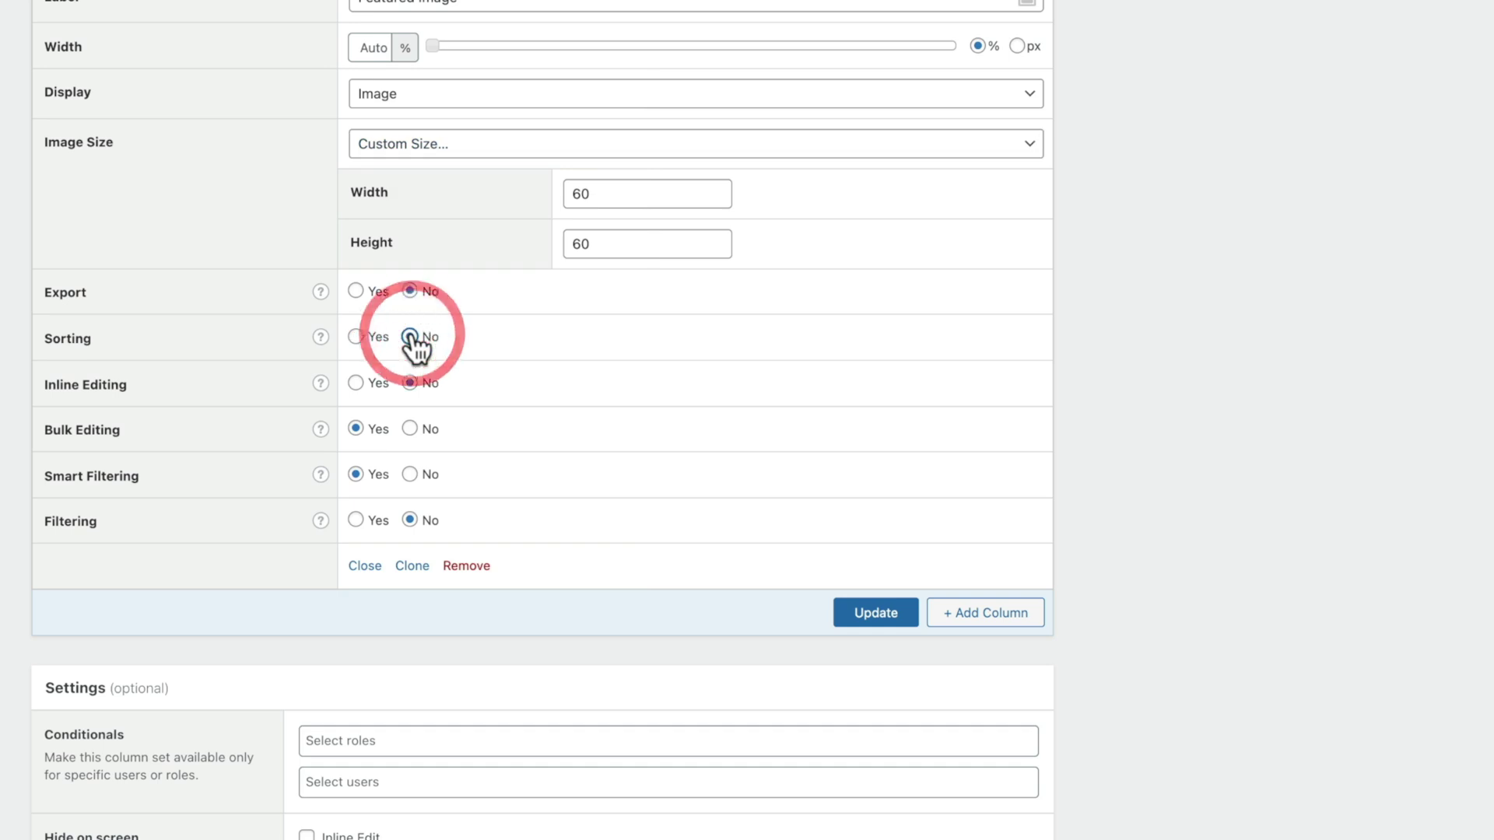
left_click(356, 383)
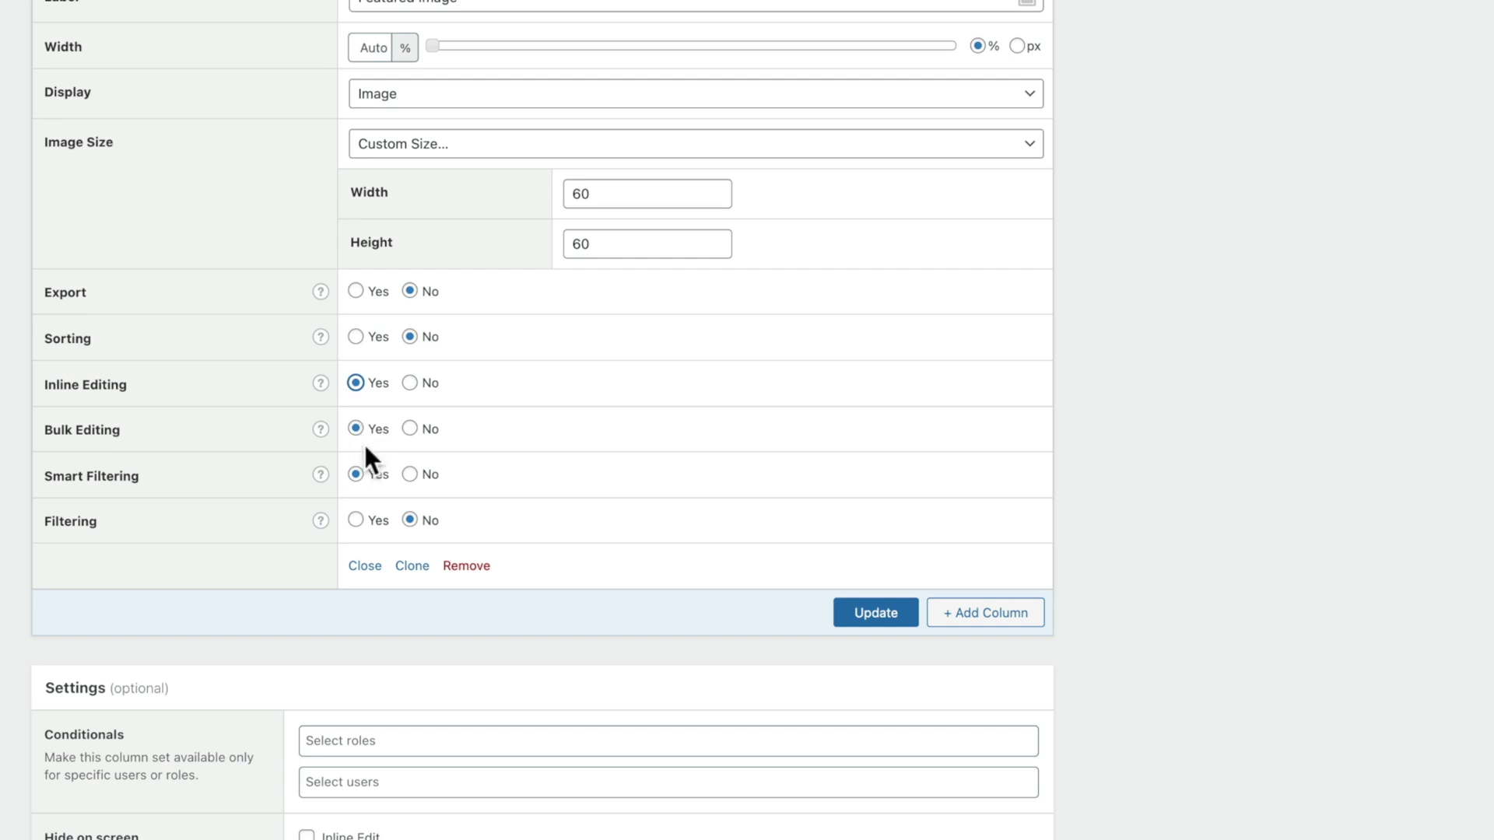
left_click(409, 428)
left_click(410, 475)
Save the Posts column settings and collapse the Featured Image column's options.
mouse_move(321, 294)
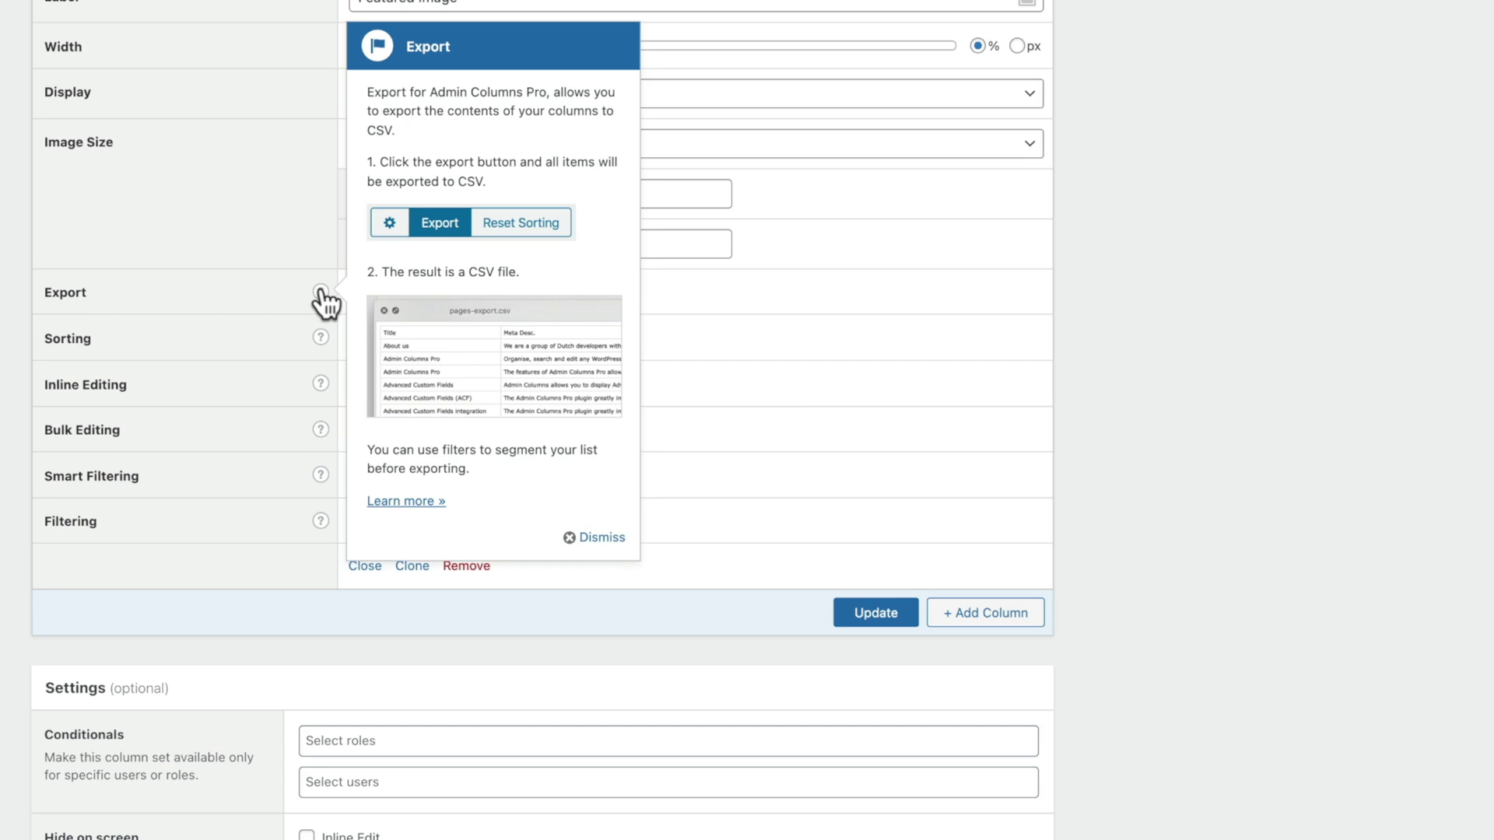
mouse_move(320, 340)
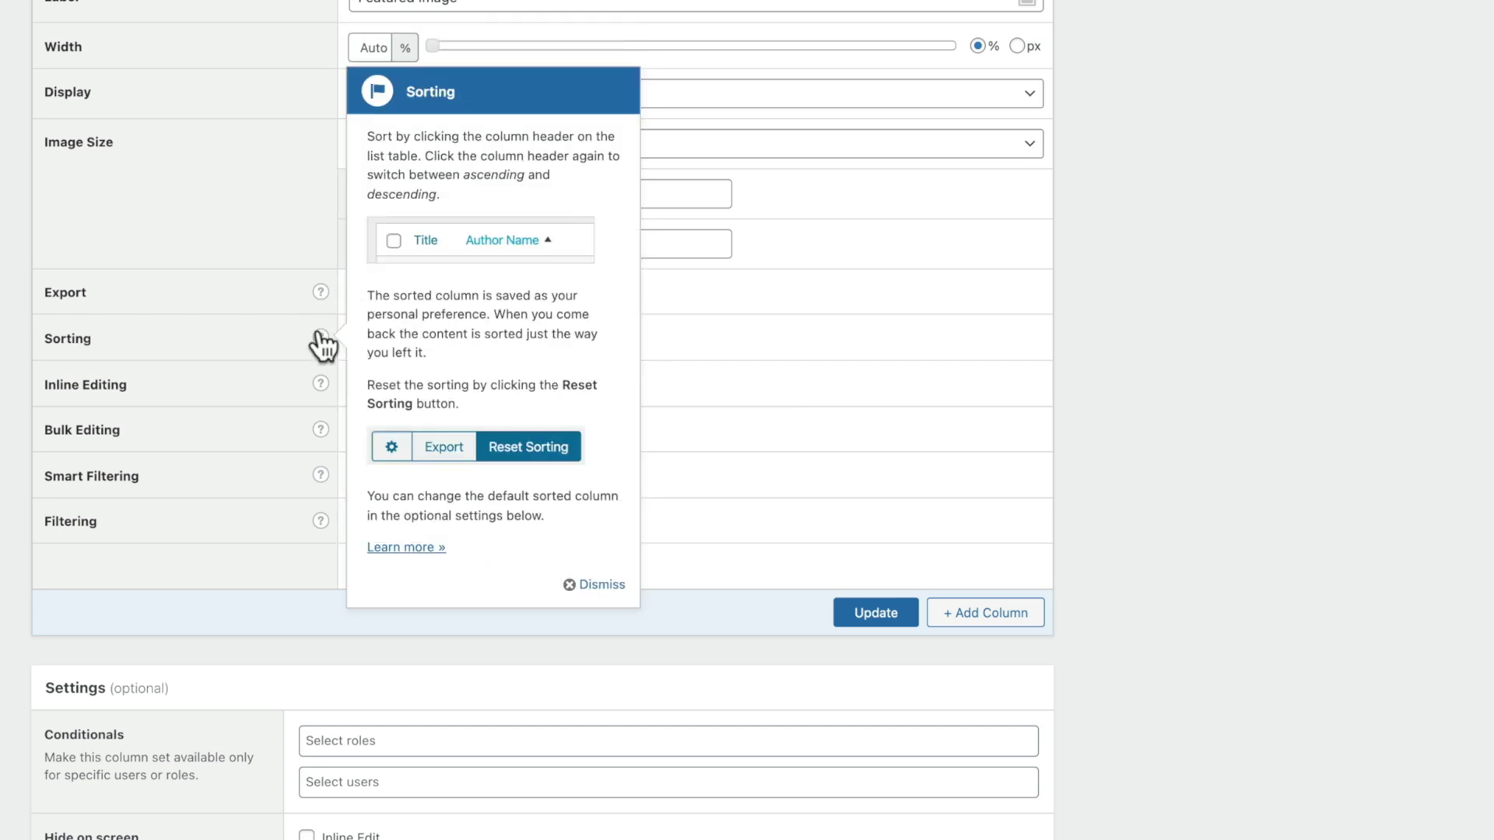
mouse_move(320, 385)
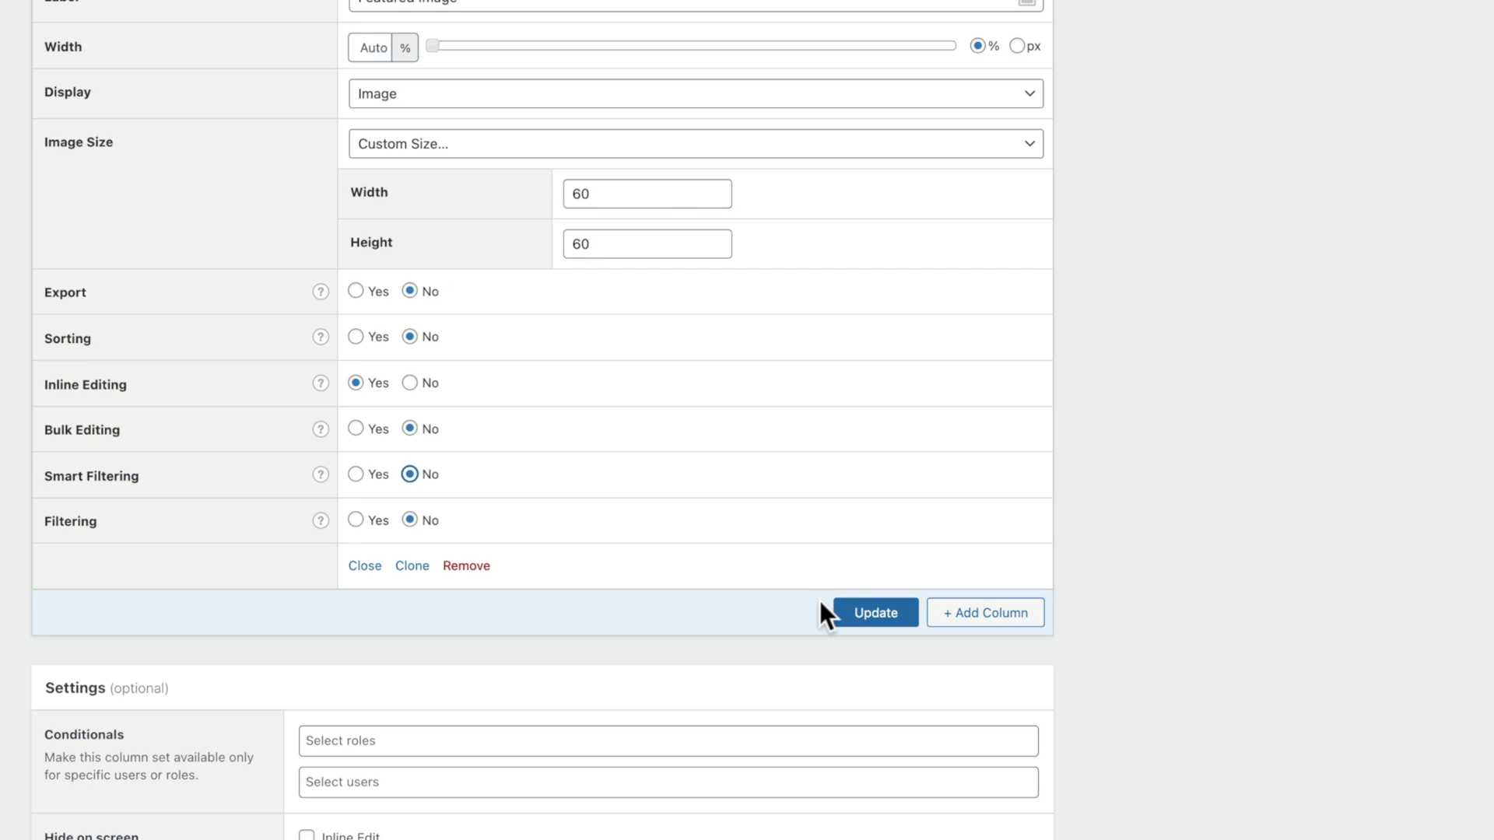
left_click(872, 613)
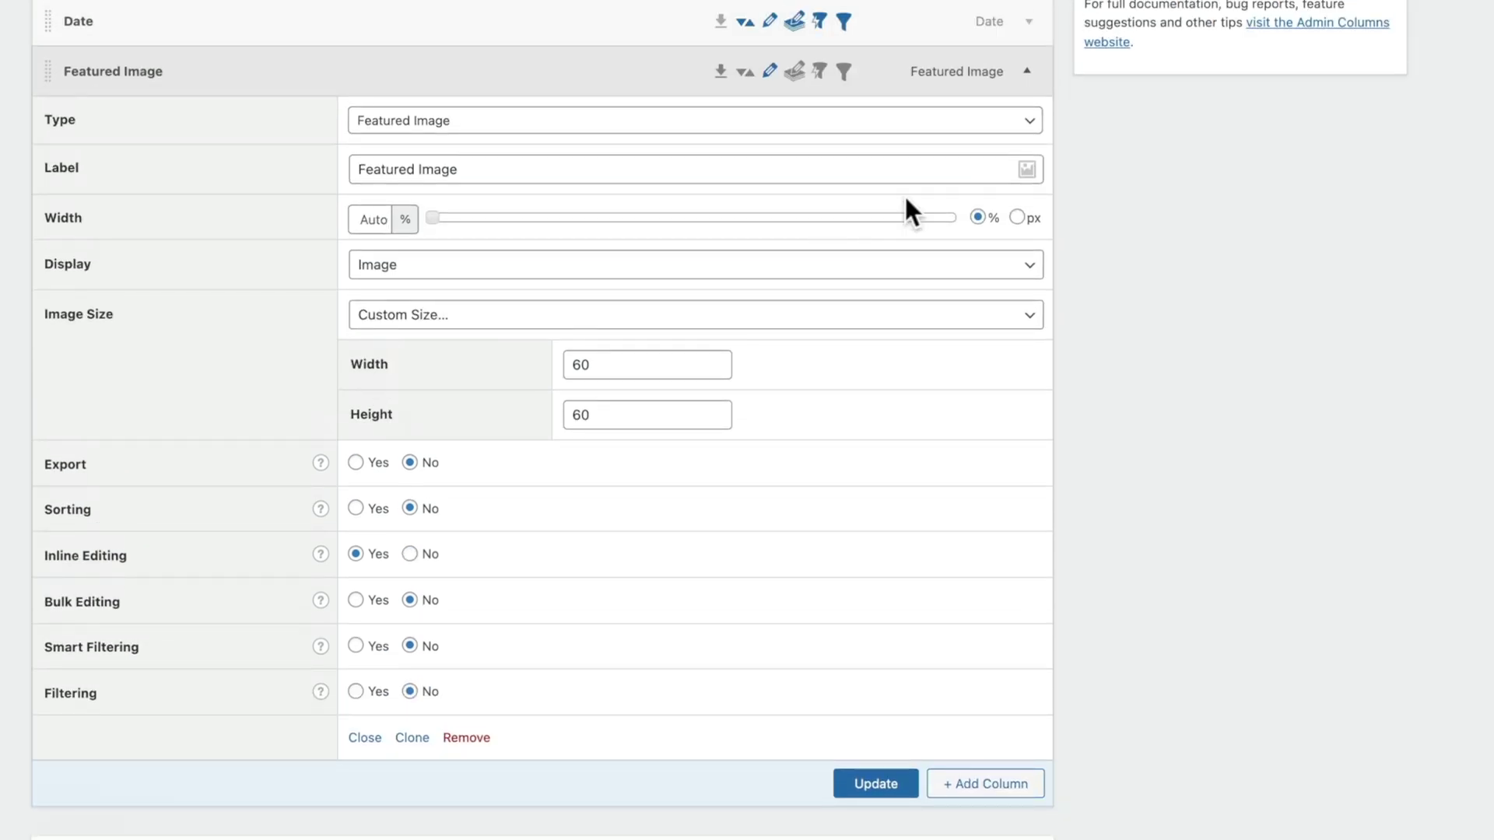
left_click(1027, 70)
Move the Featured Image column above Title as the first Posts column and save the column set.
scroll(357, 333, "up", 5)
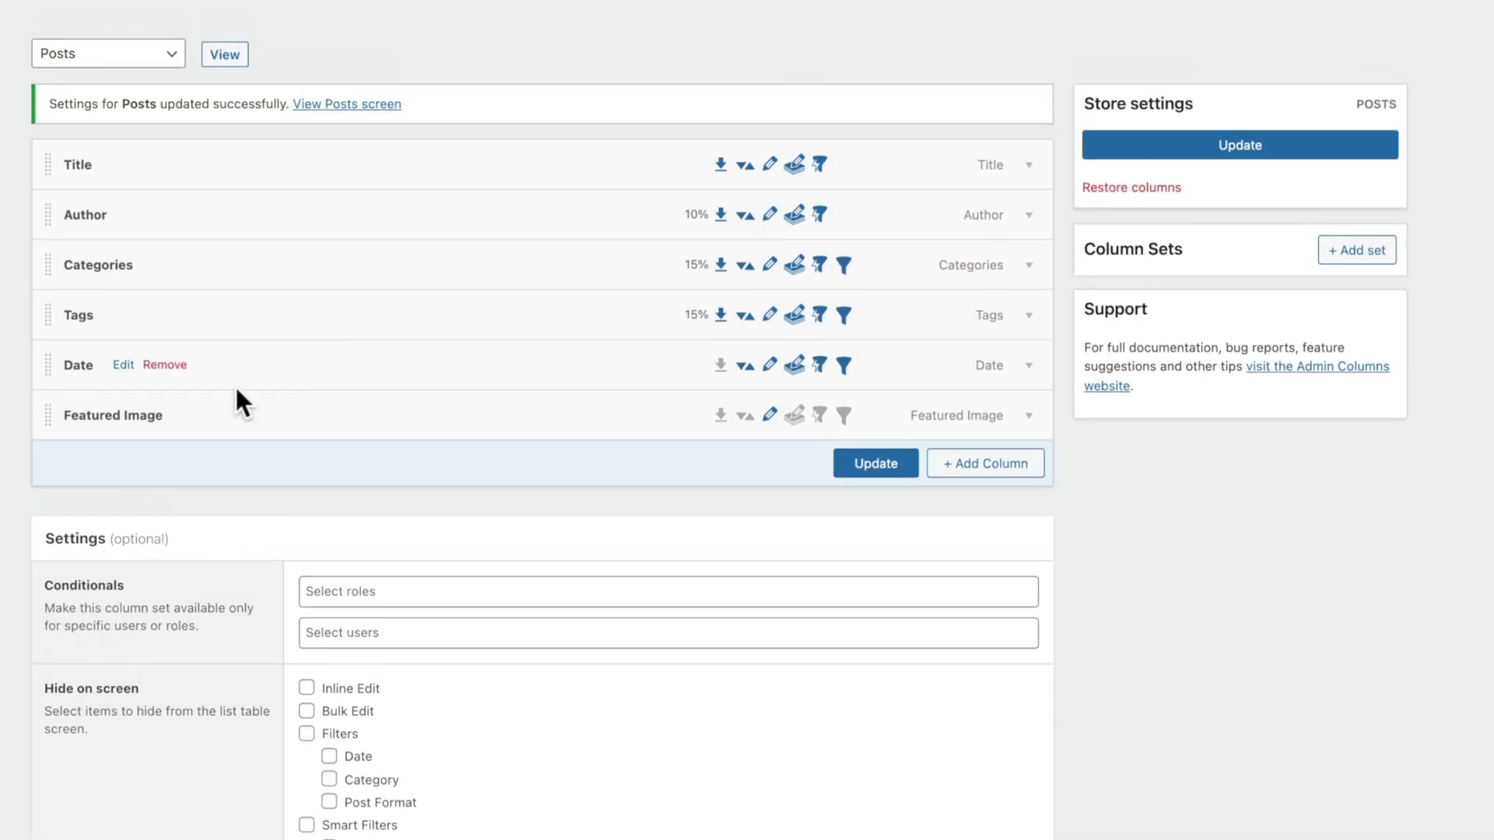
left_click_drag(49, 417, 47, 160)
left_click(893, 458)
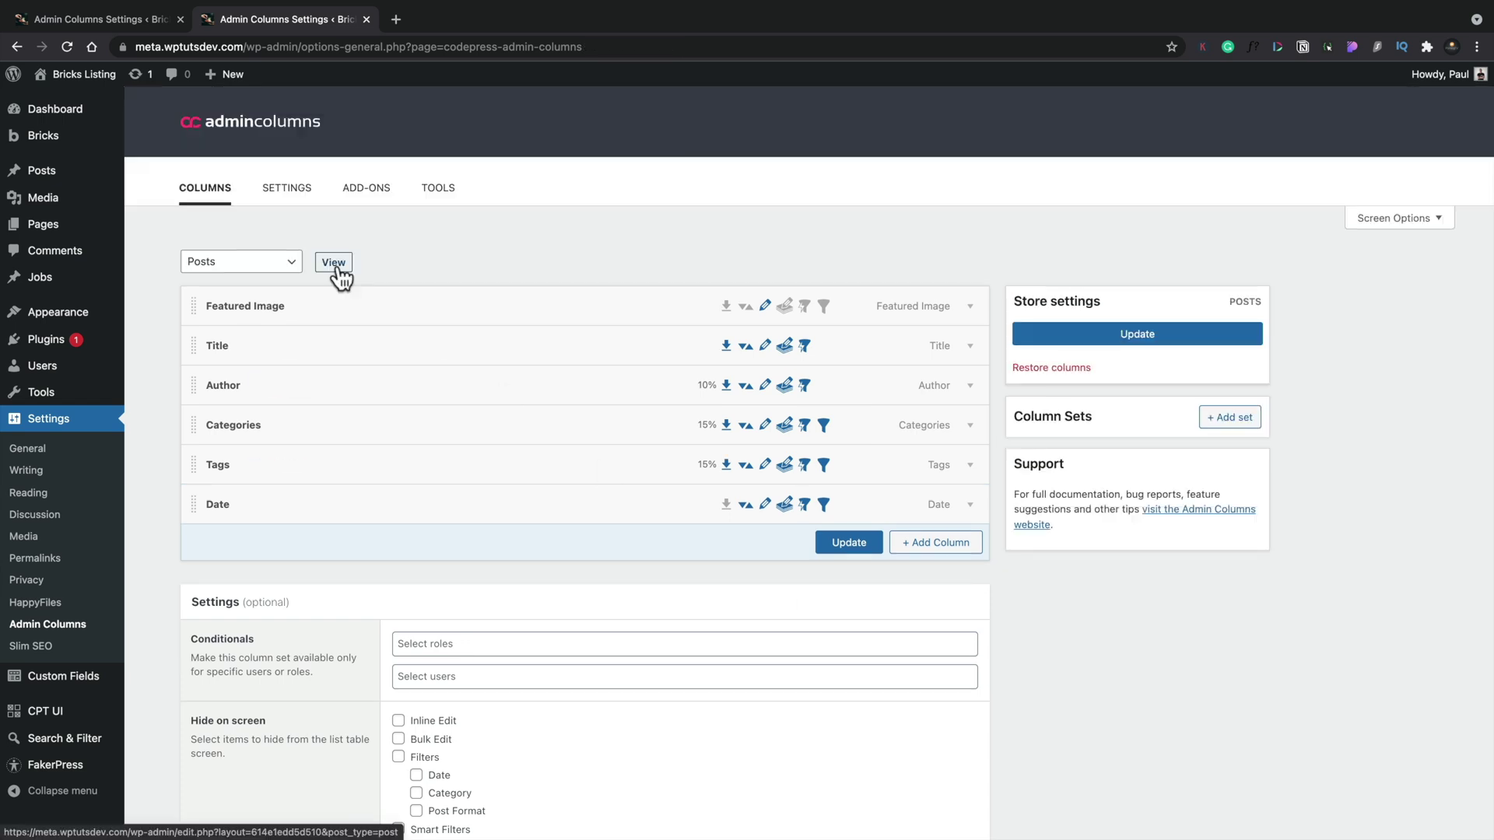
Open the Posts list table to check the new column layout, and switch Inline Edit on and off.
left_click(337, 268)
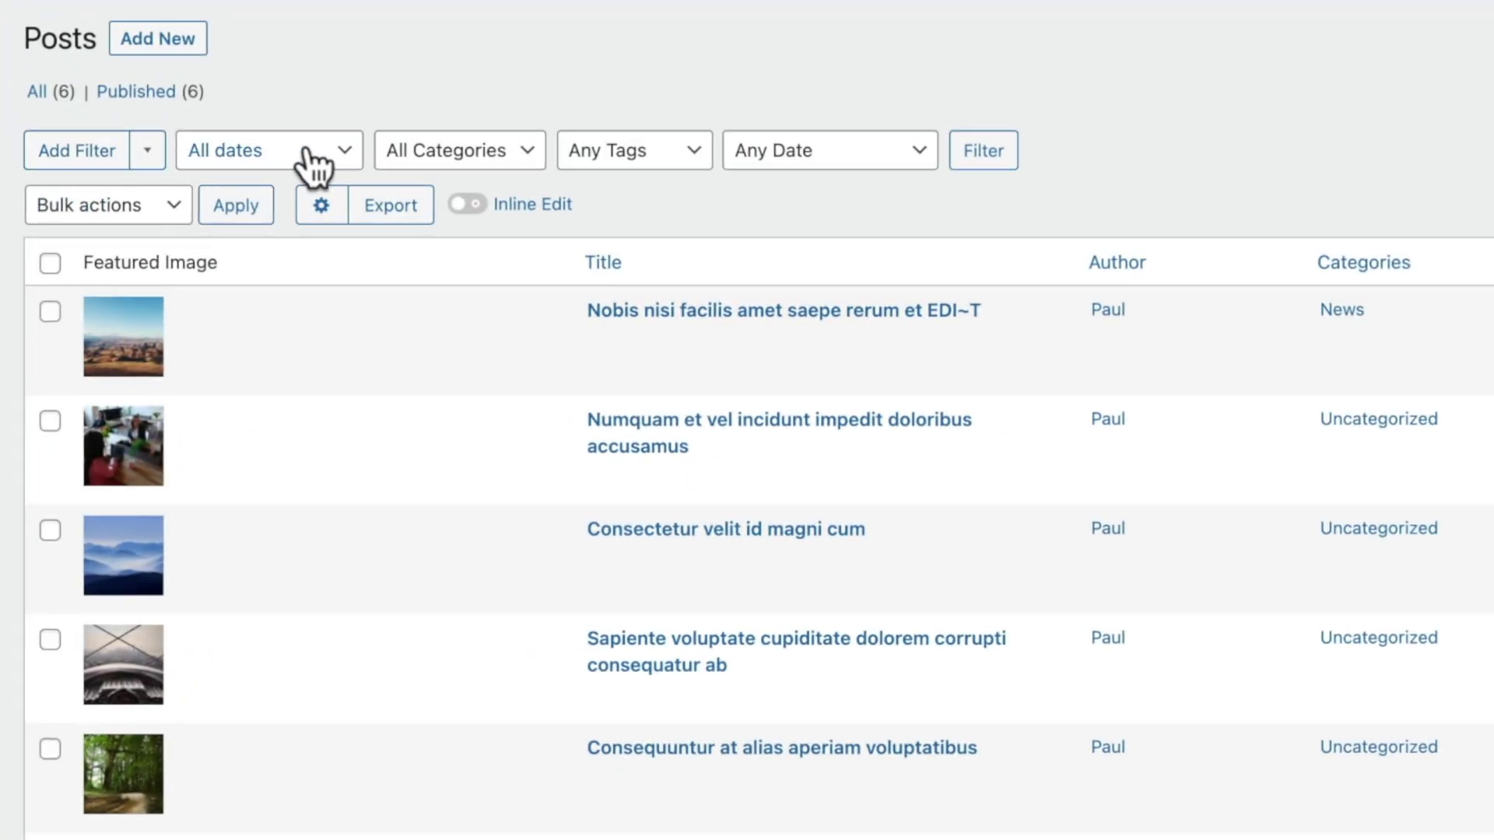
left_click(474, 205)
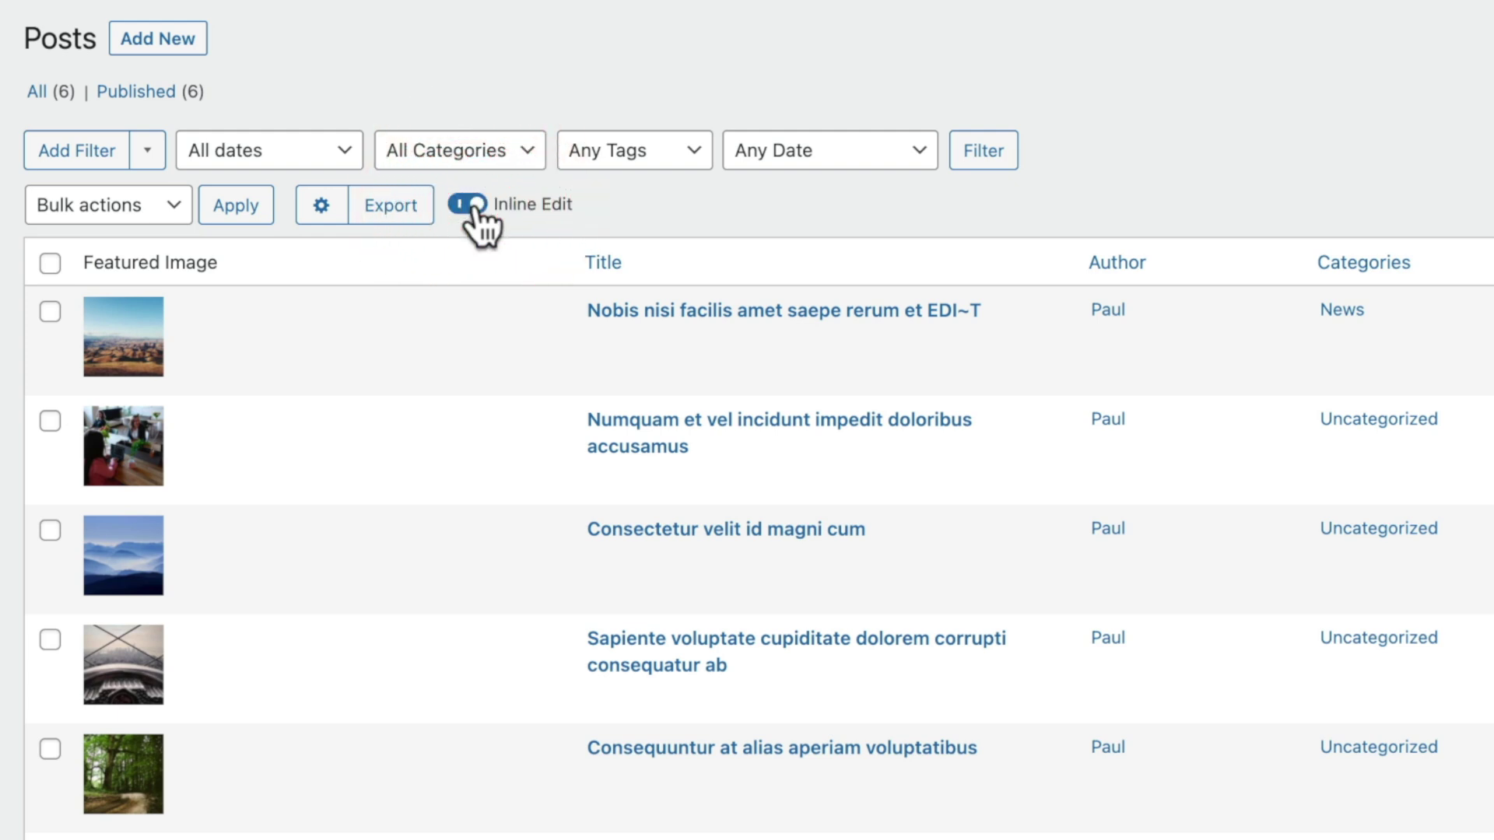
left_click(472, 205)
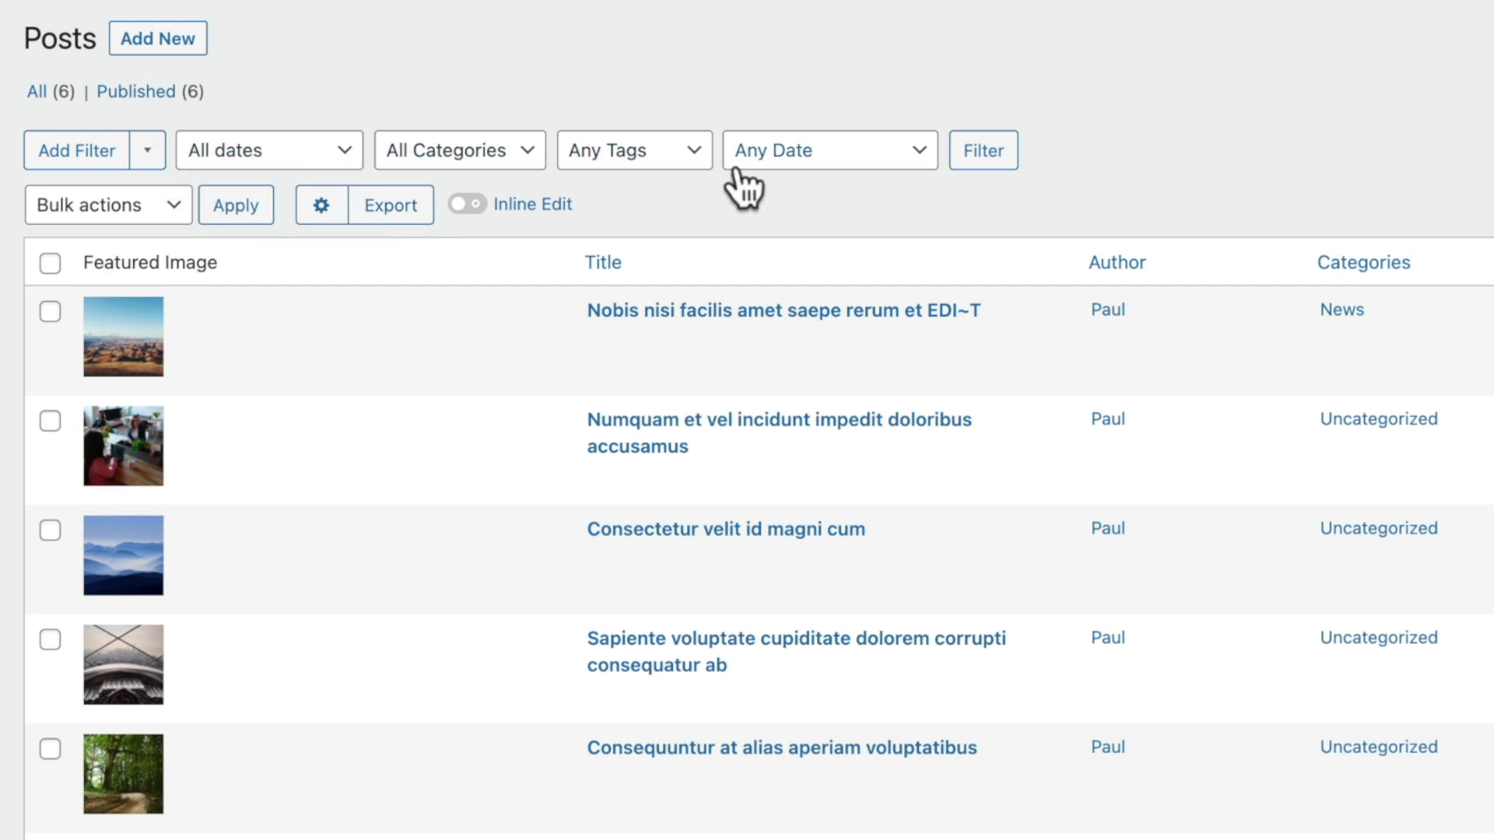
Return to the Posts column settings and limit the column set to the Administrator and Editor roles.
left_click(321, 206)
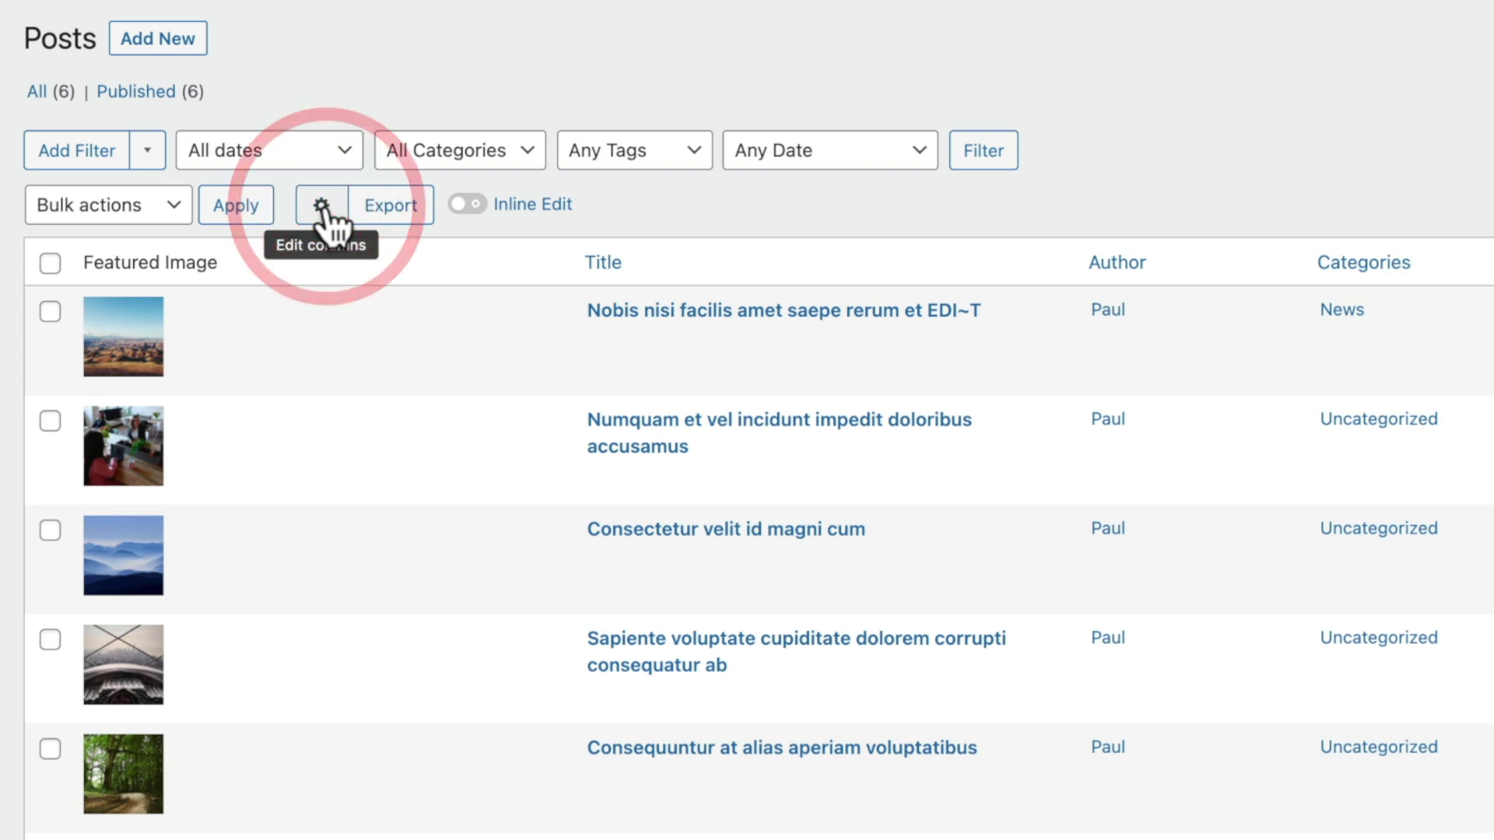
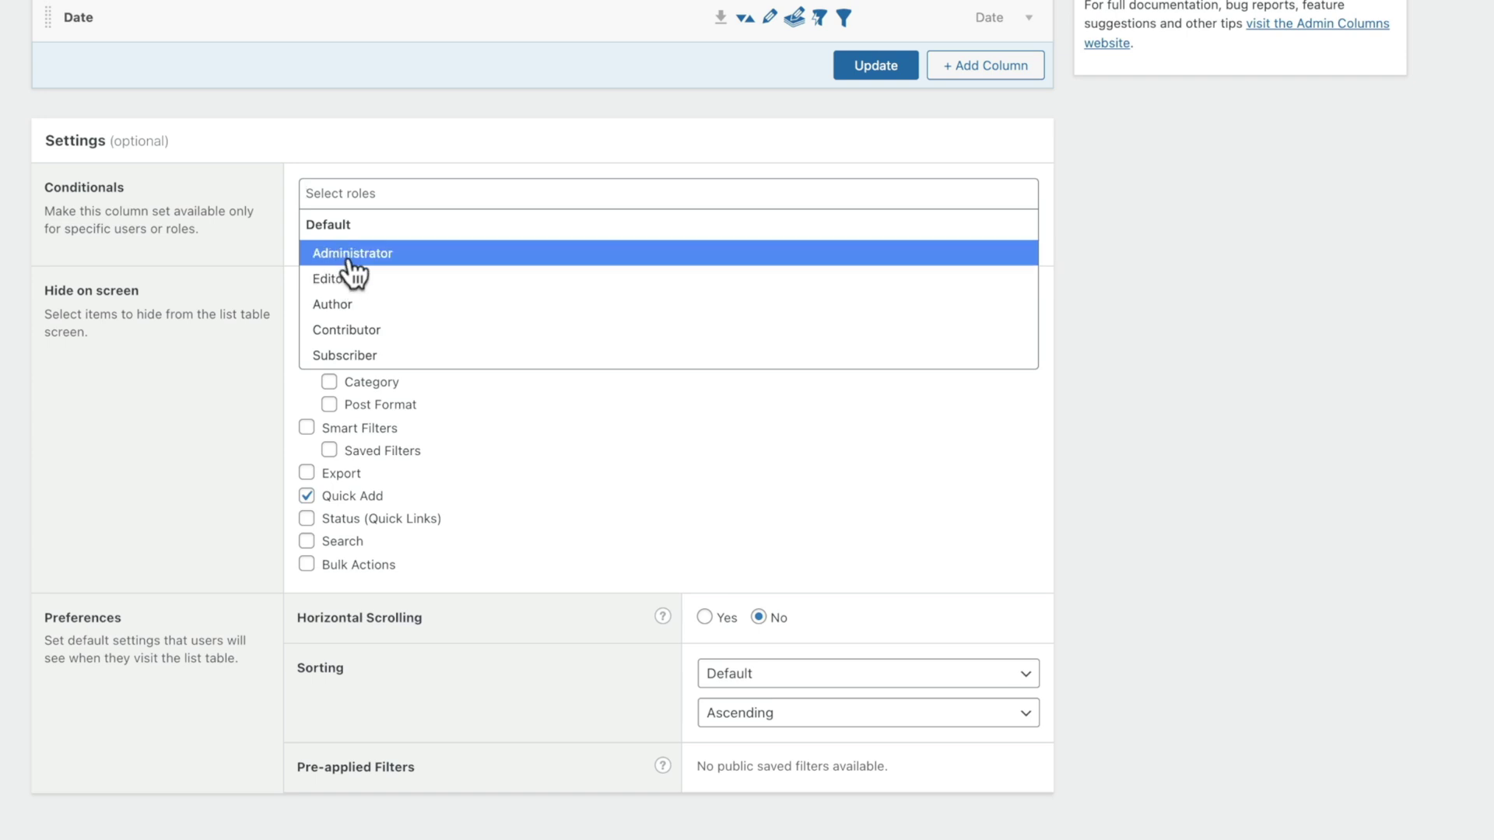
left_click(350, 257)
left_click(340, 279)
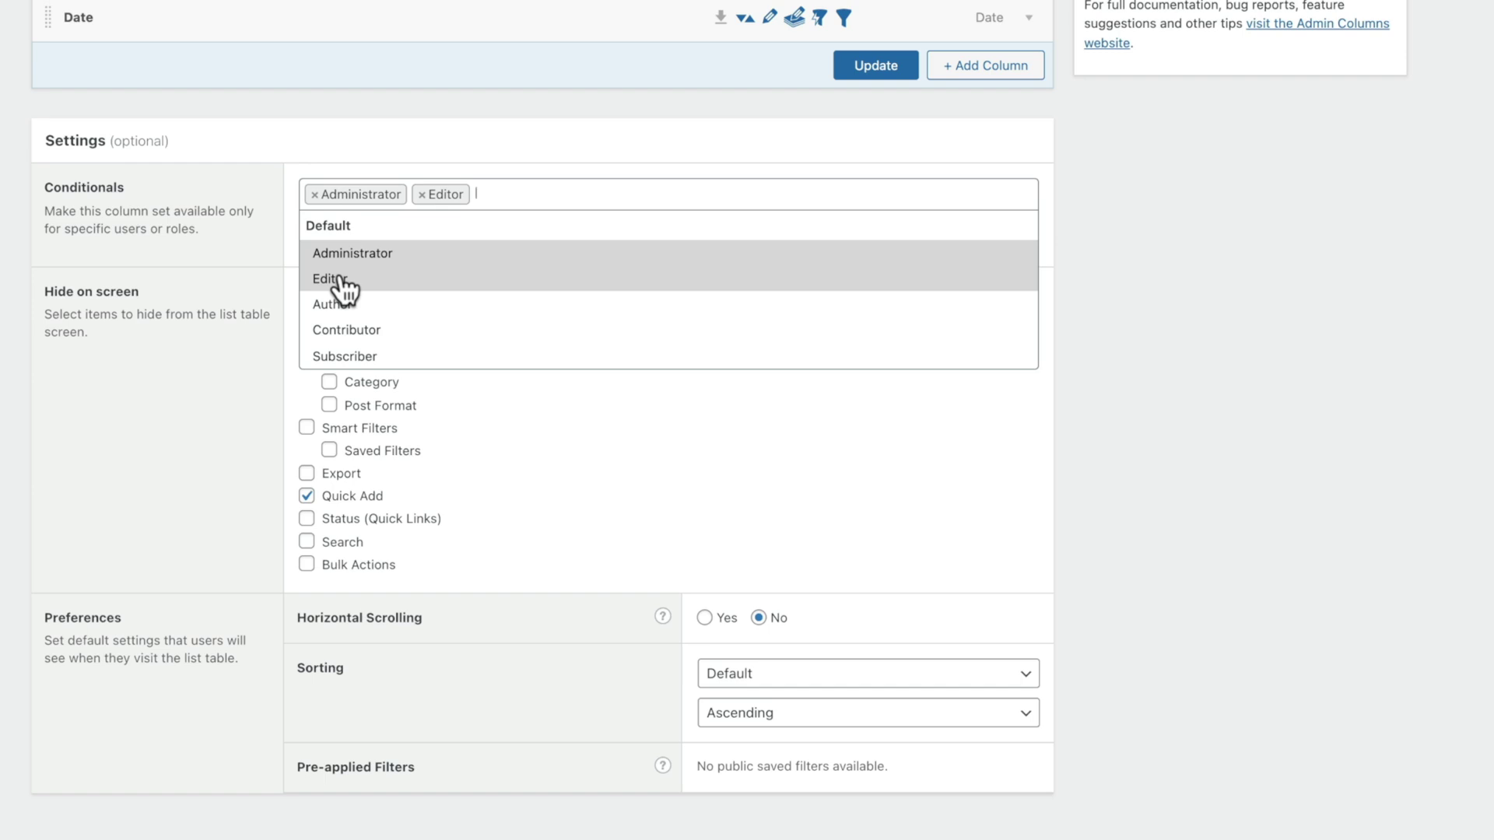
left_click(221, 358)
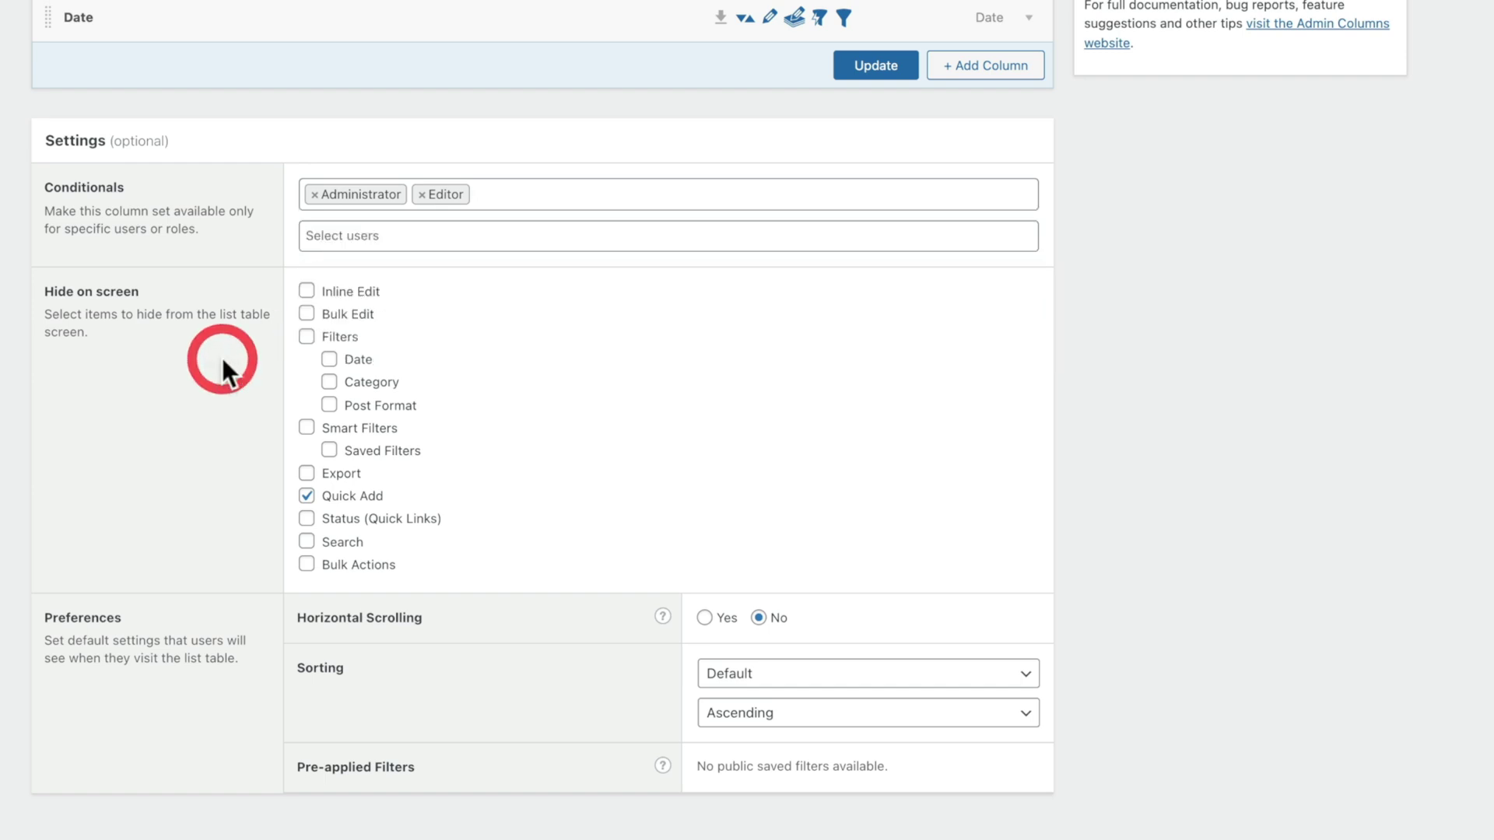
View the users selectable in the conditionals, and toggle hiding Inline Edit from the list table screen.
left_click(386, 235)
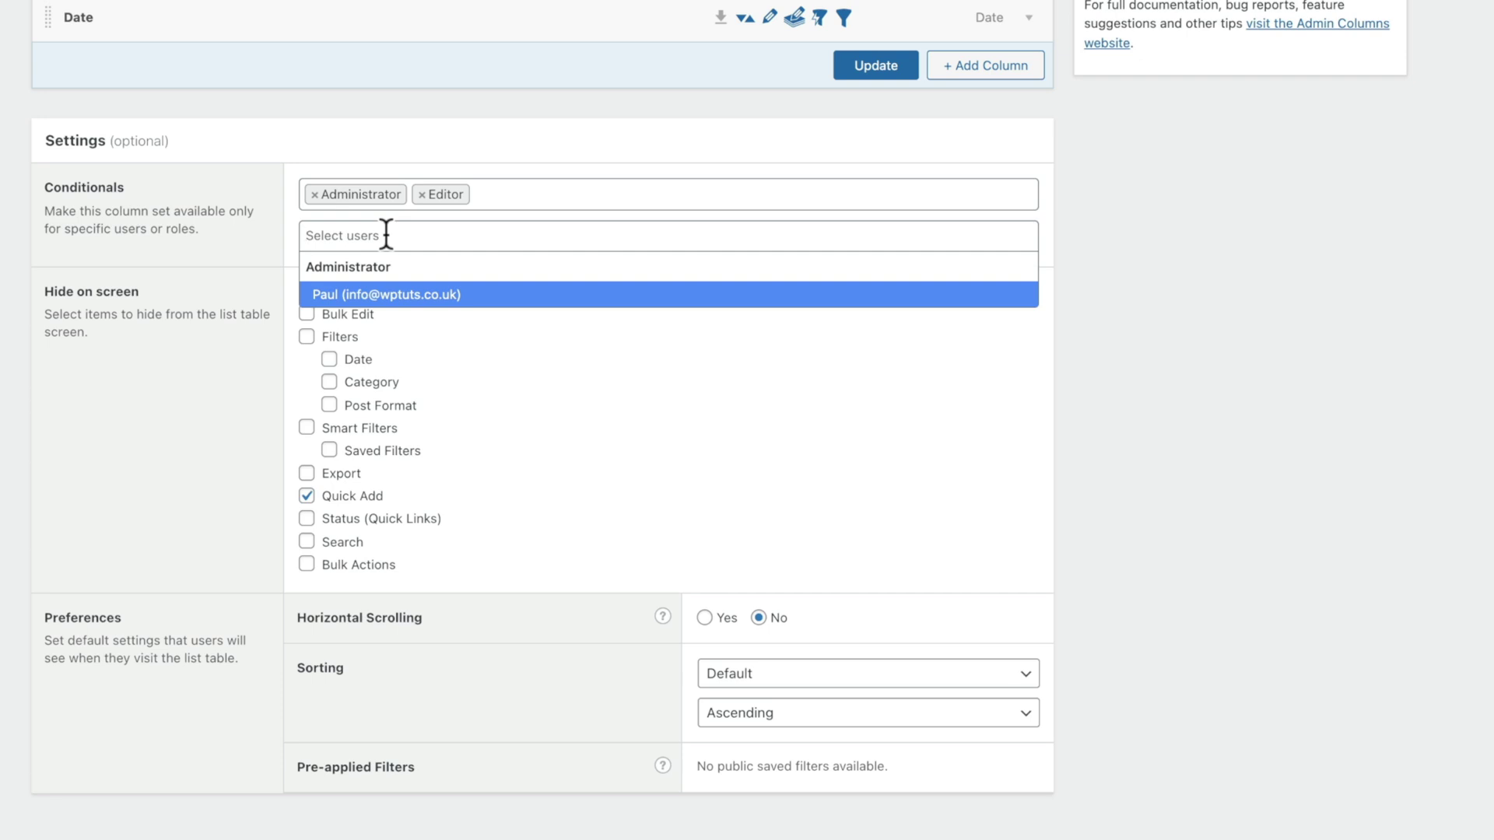
left_click(386, 235)
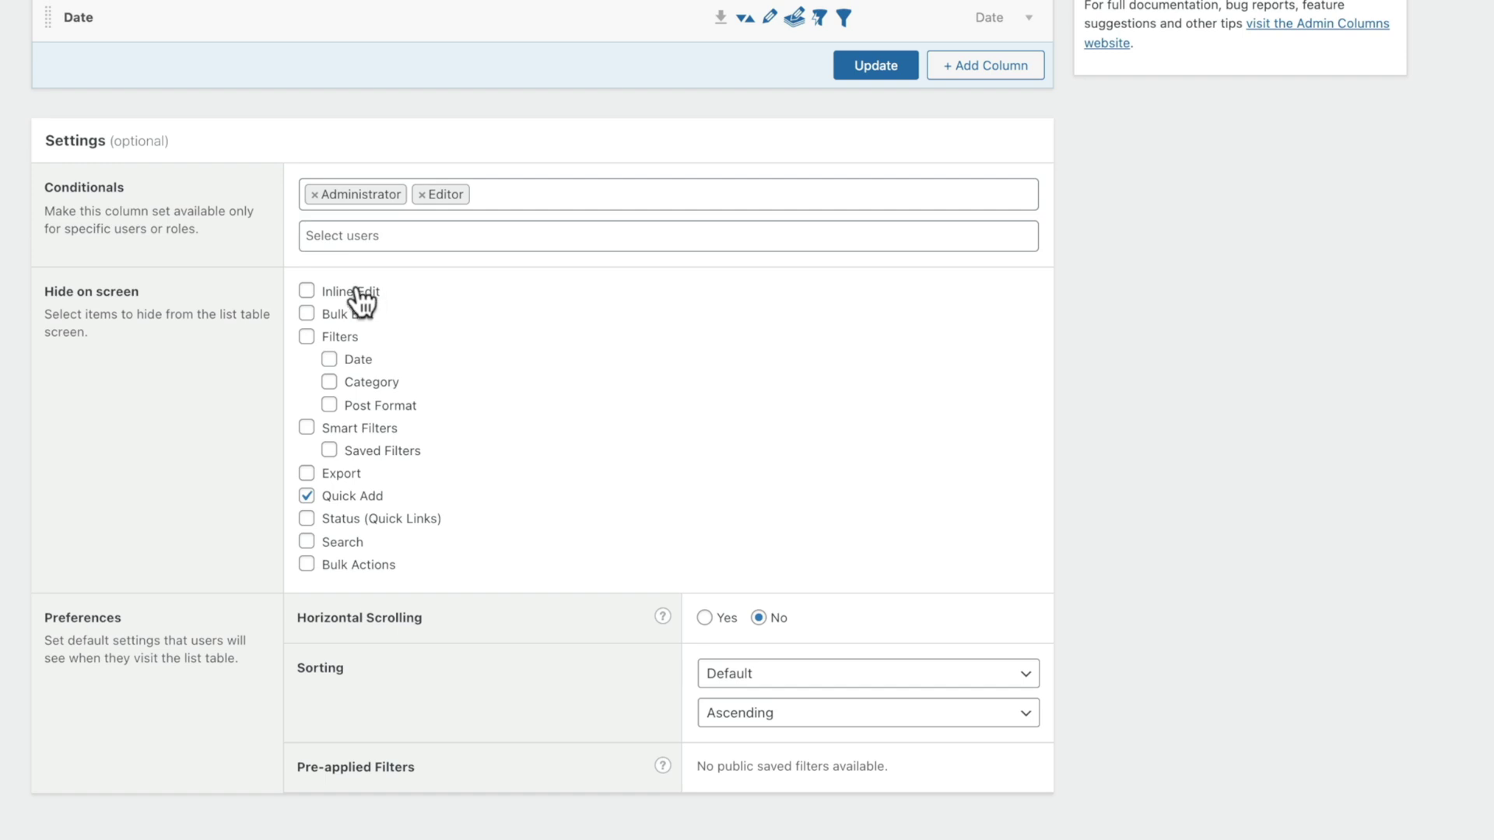
left_click(307, 291)
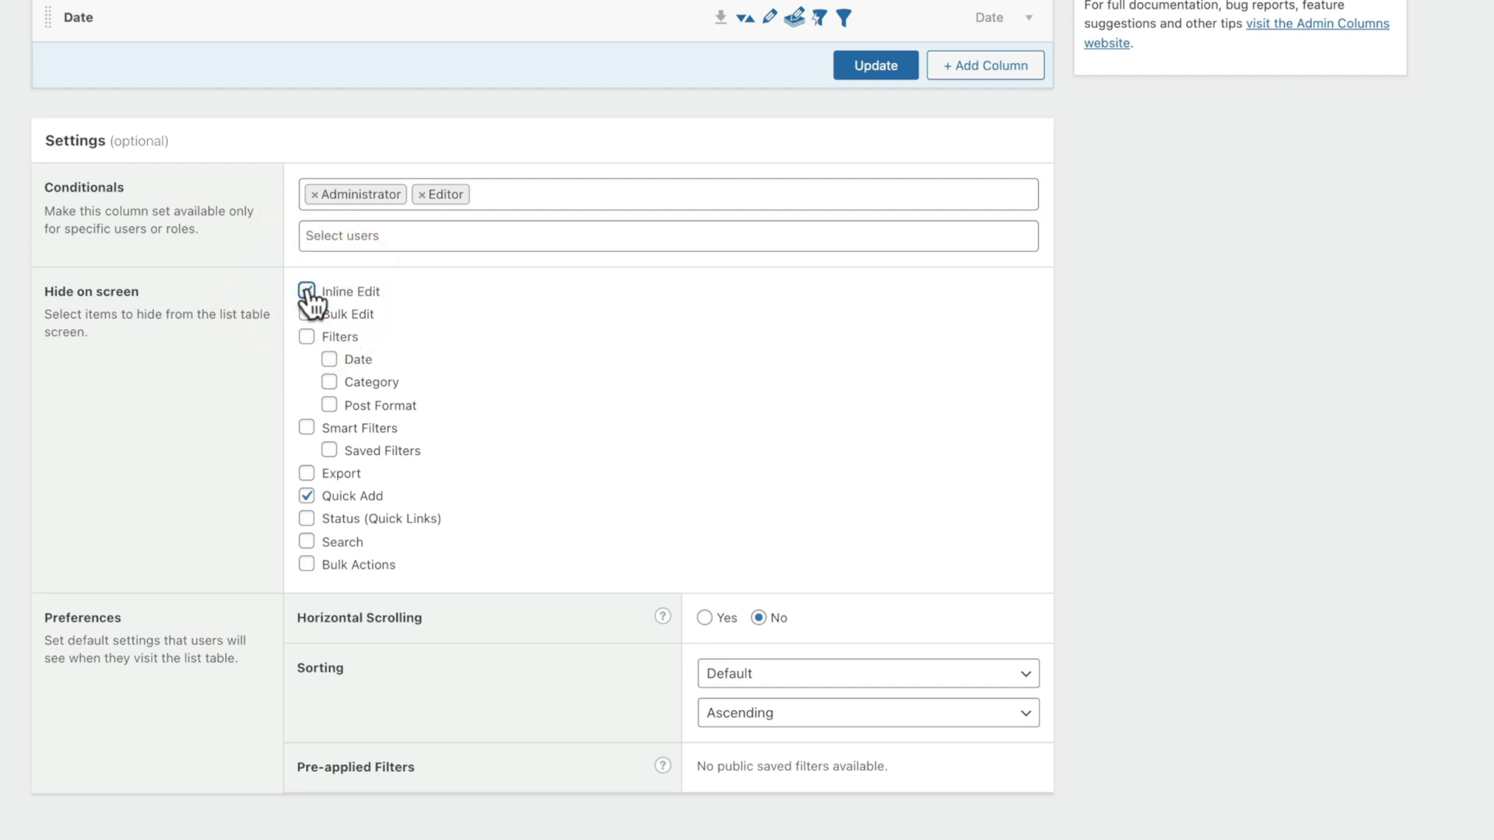
left_click(307, 291)
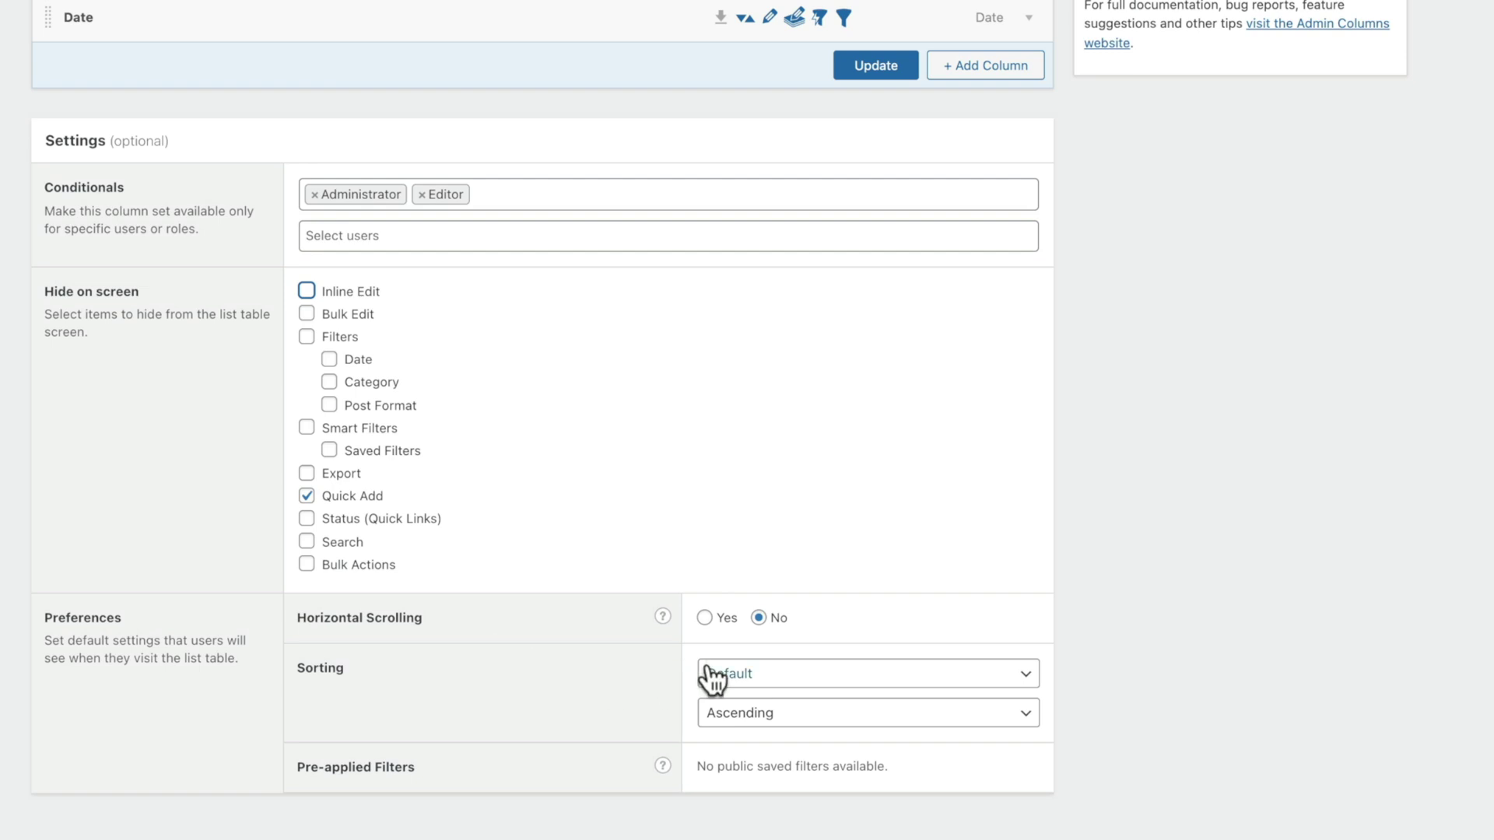
View the available sorting columns and sort directions in the column set's preferences.
left_click(851, 685)
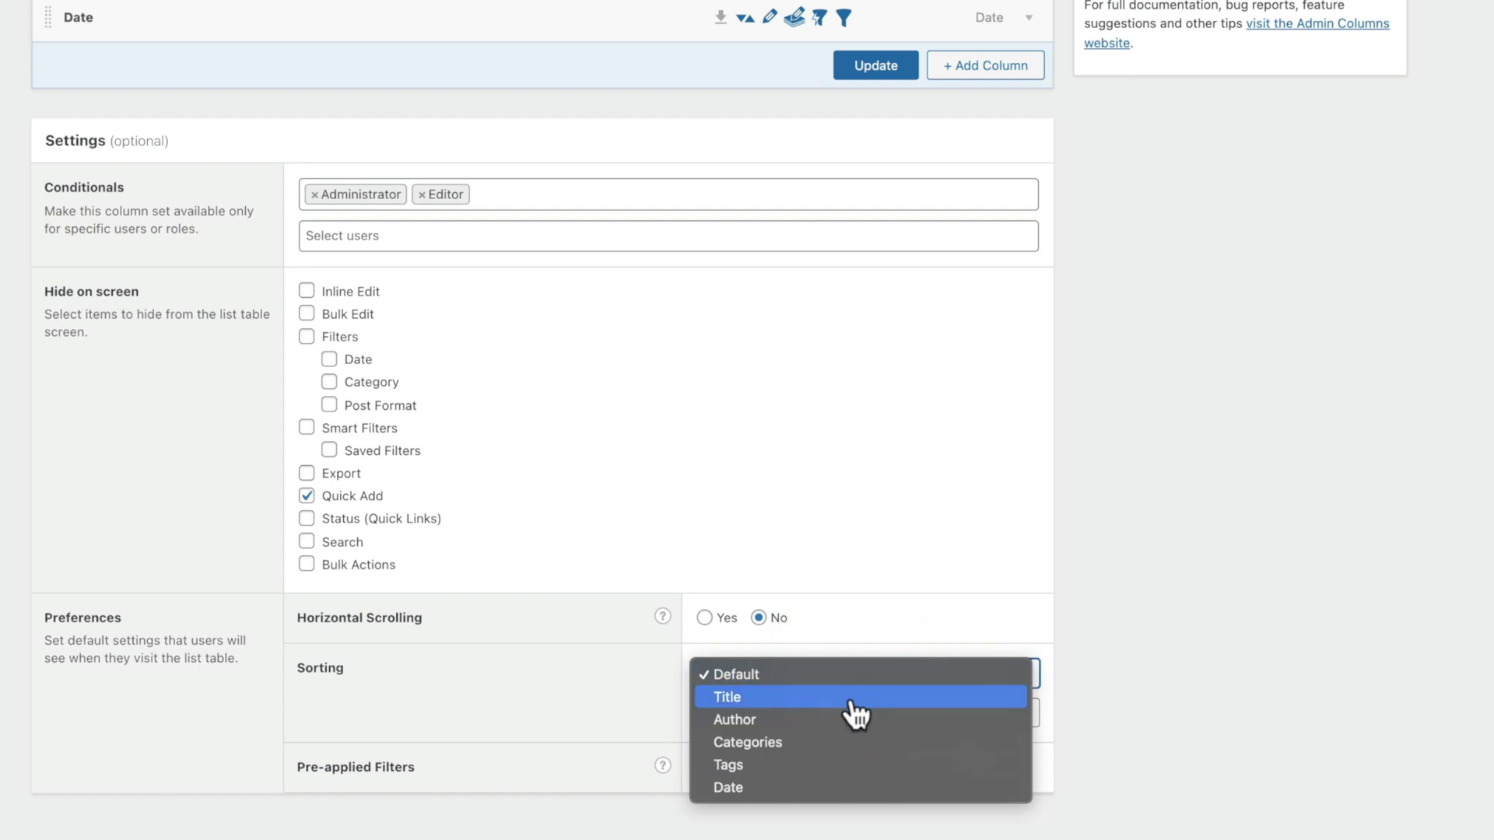
left_click(606, 698)
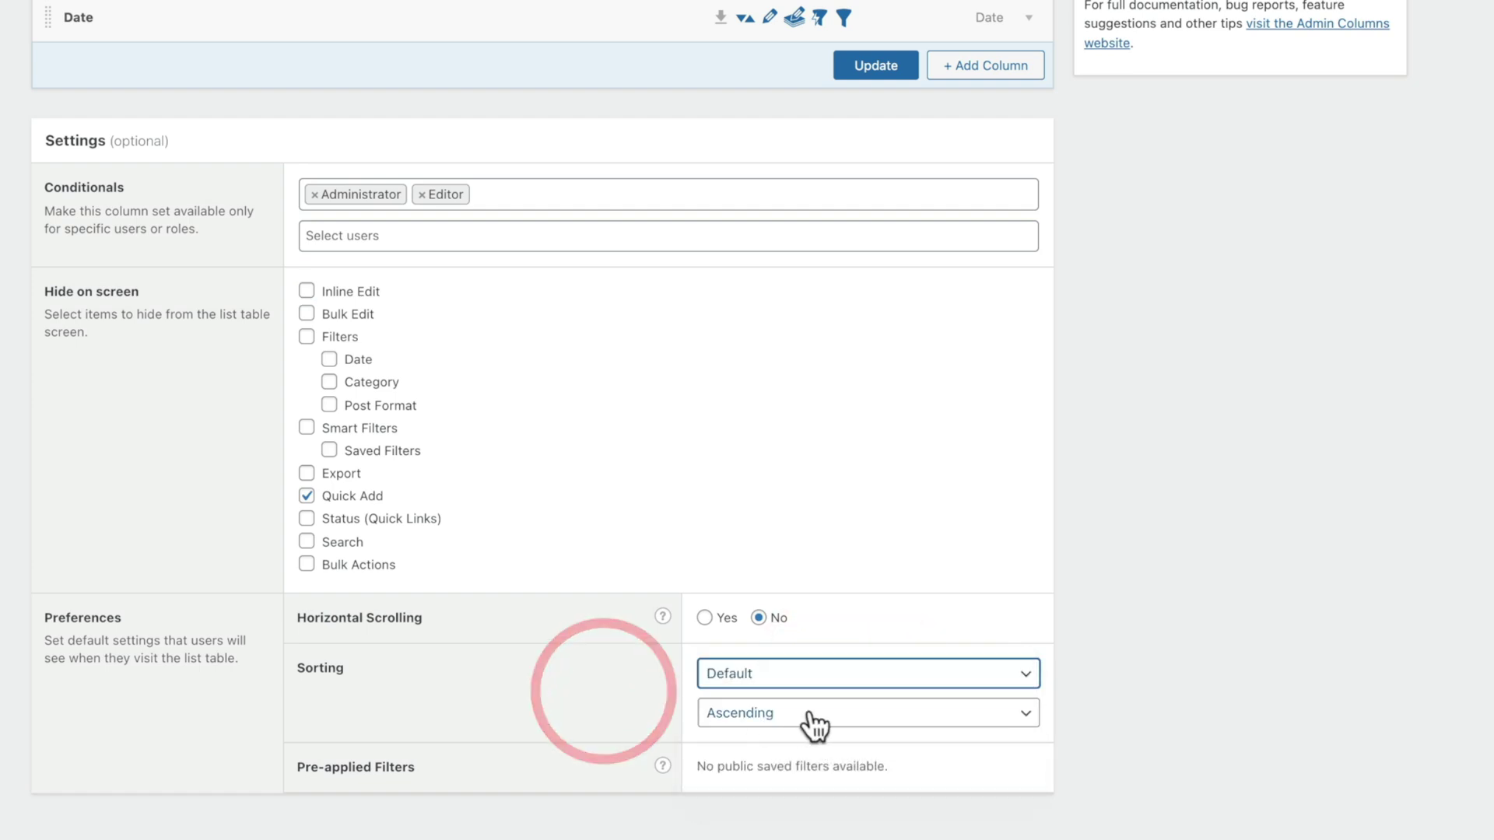
left_click(809, 712)
left_click(619, 712)
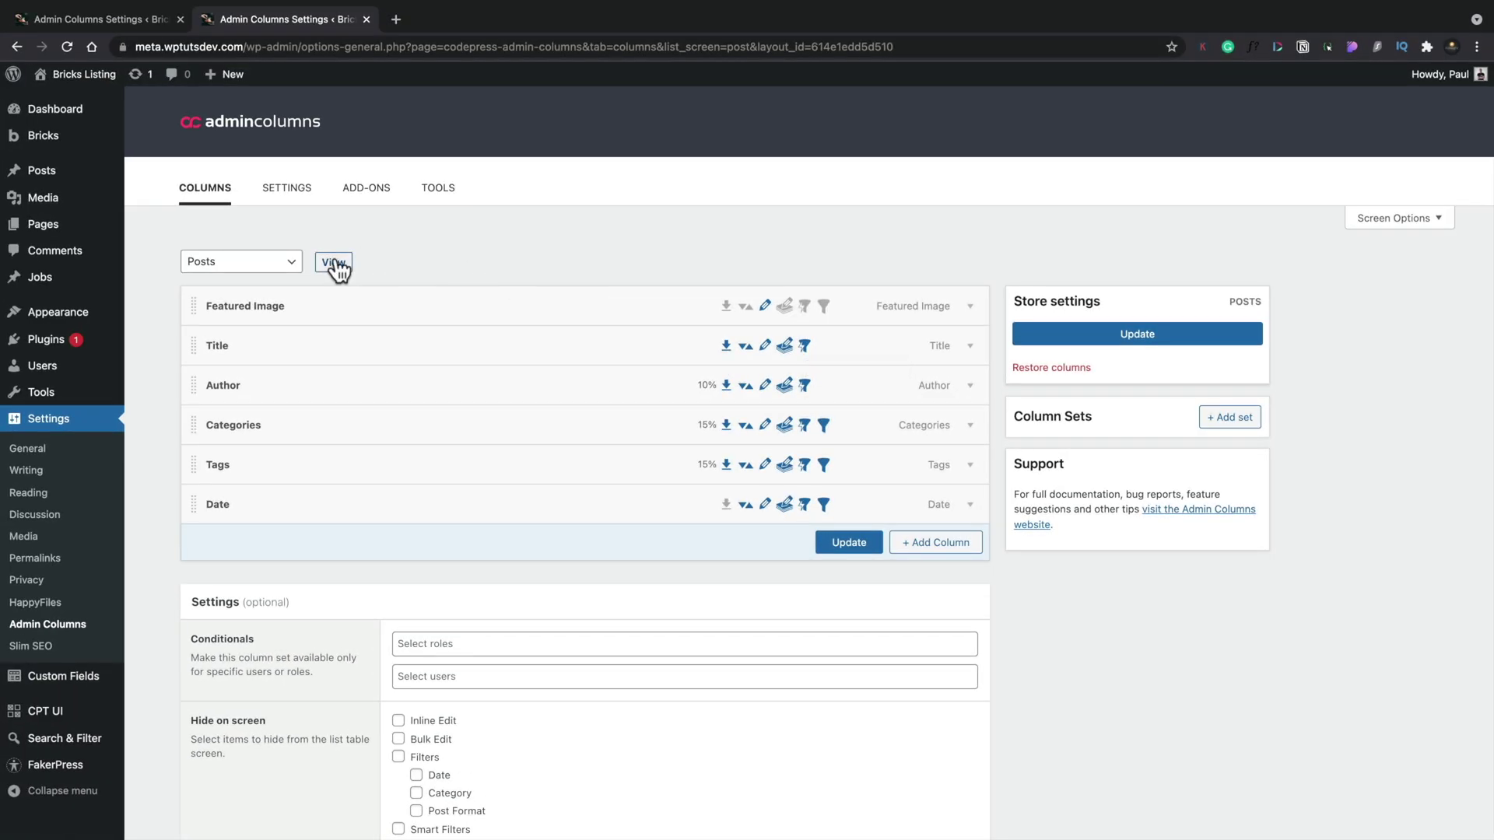
Open the Posts list table and add a filter where Author is the listed administrator user.
left_click(335, 263)
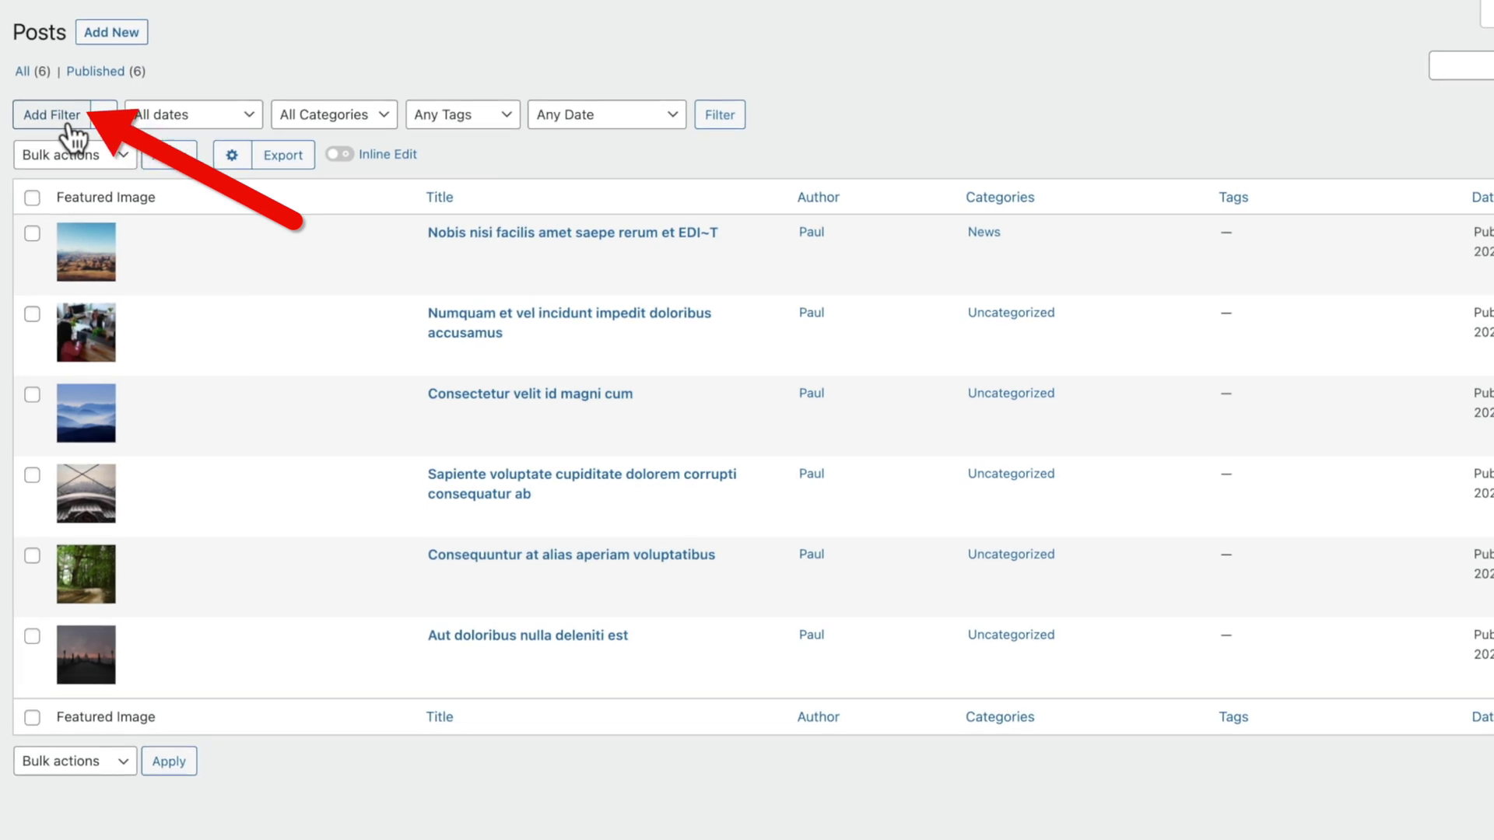
left_click(70, 120)
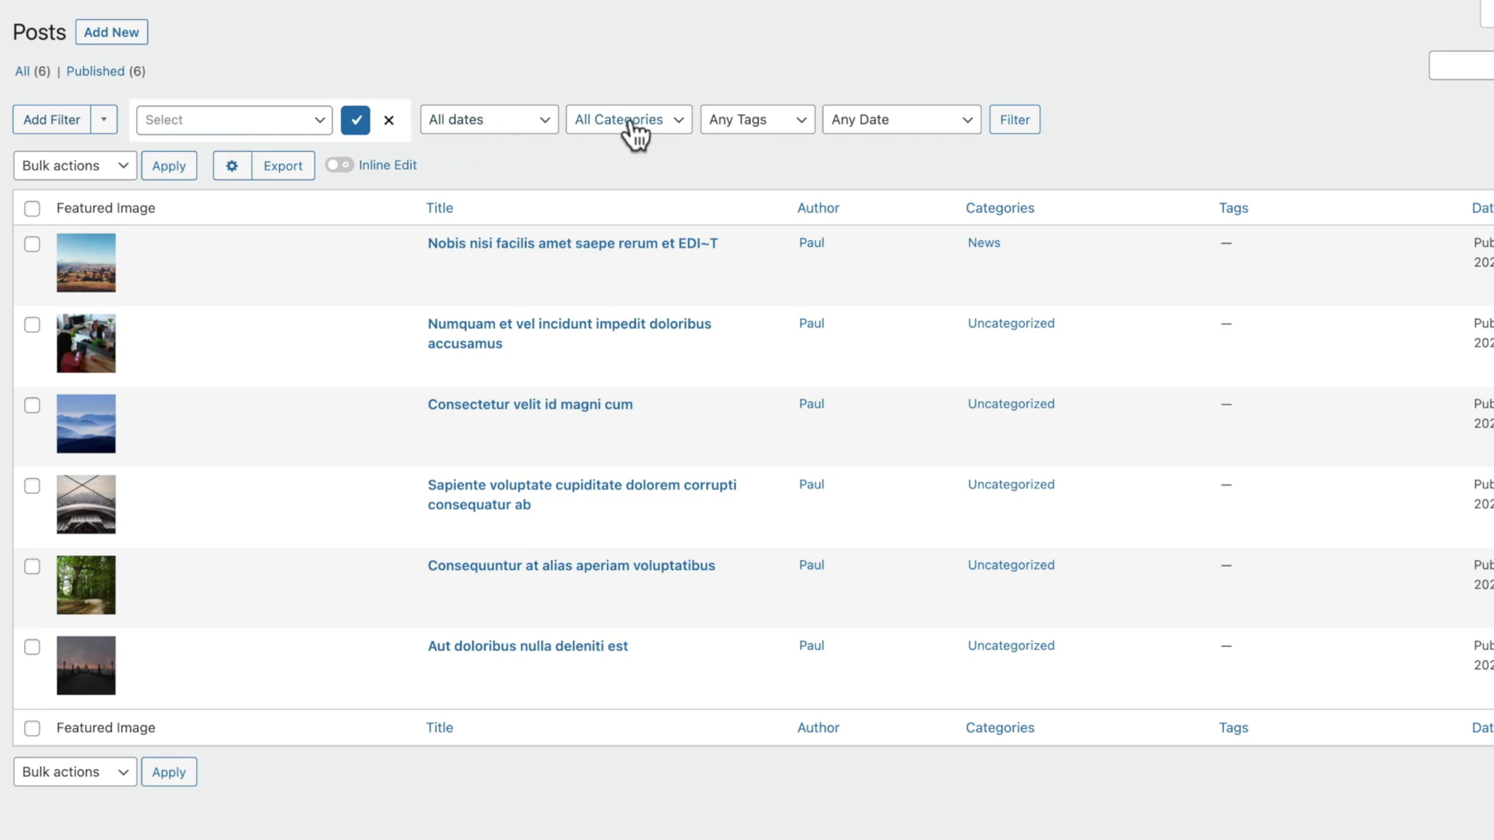
left_click(311, 123)
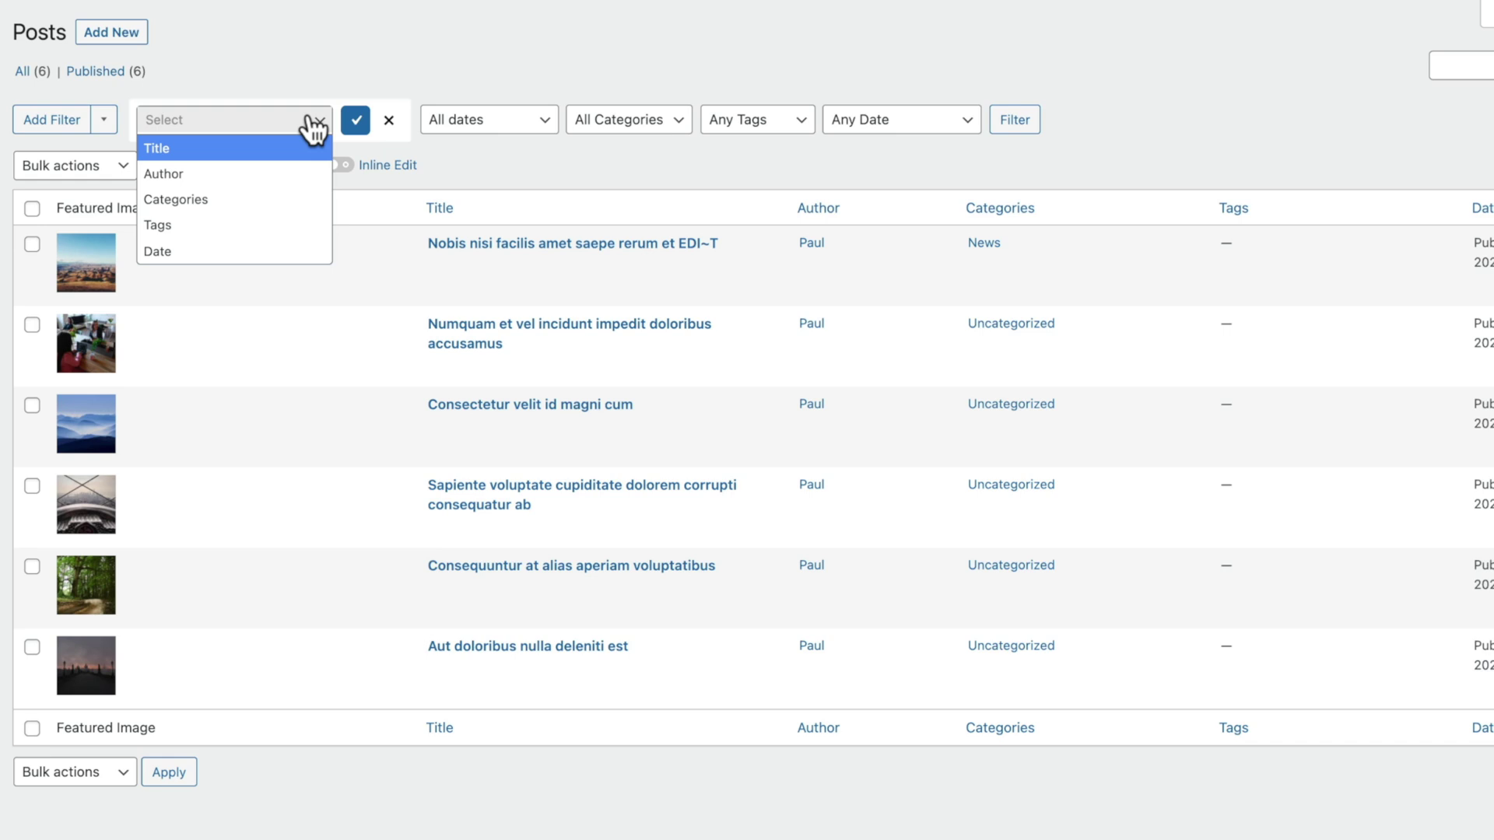
left_click(198, 174)
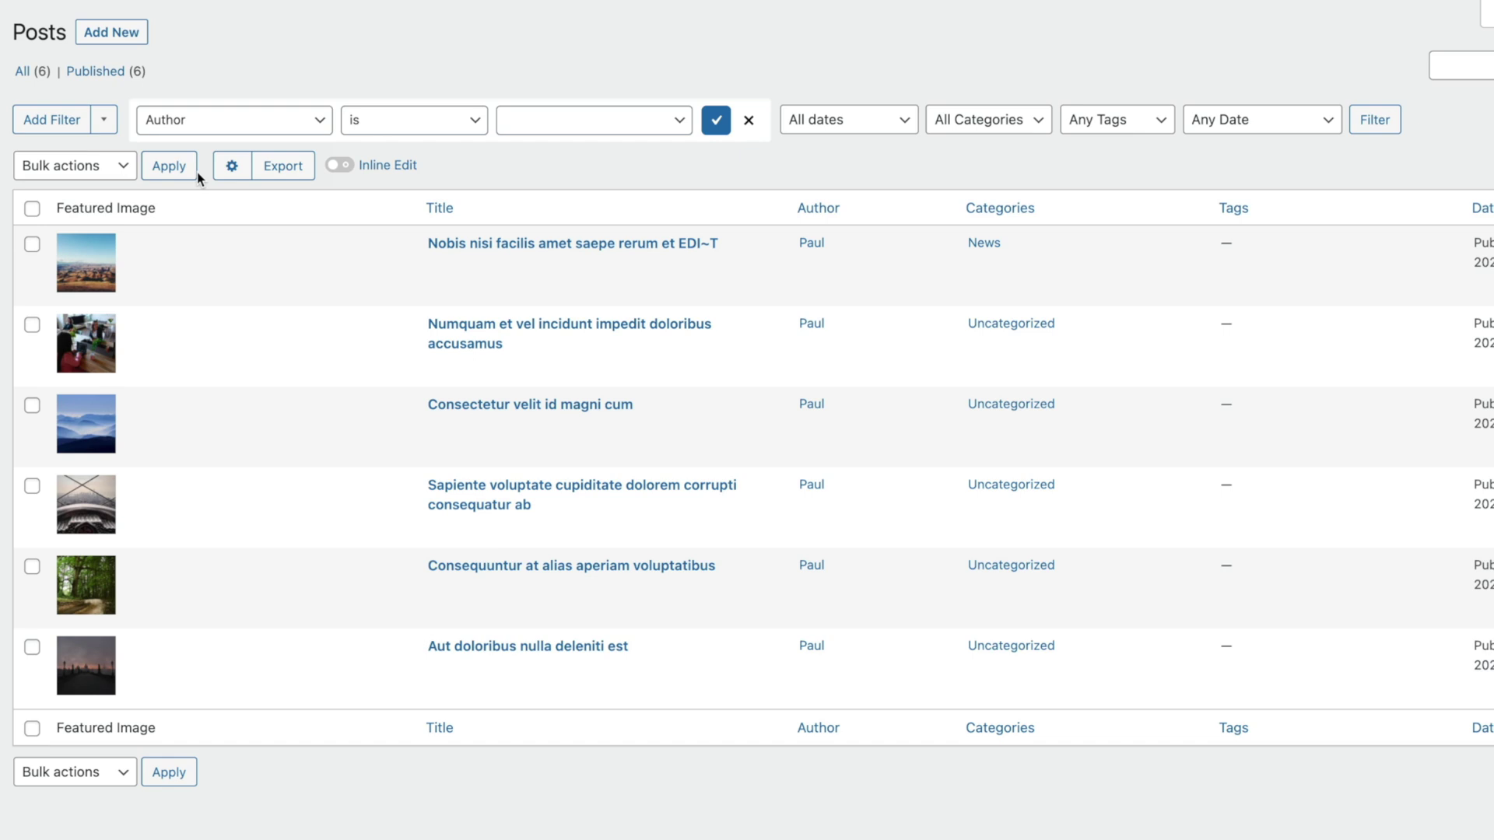
left_click(629, 129)
left_click(619, 151)
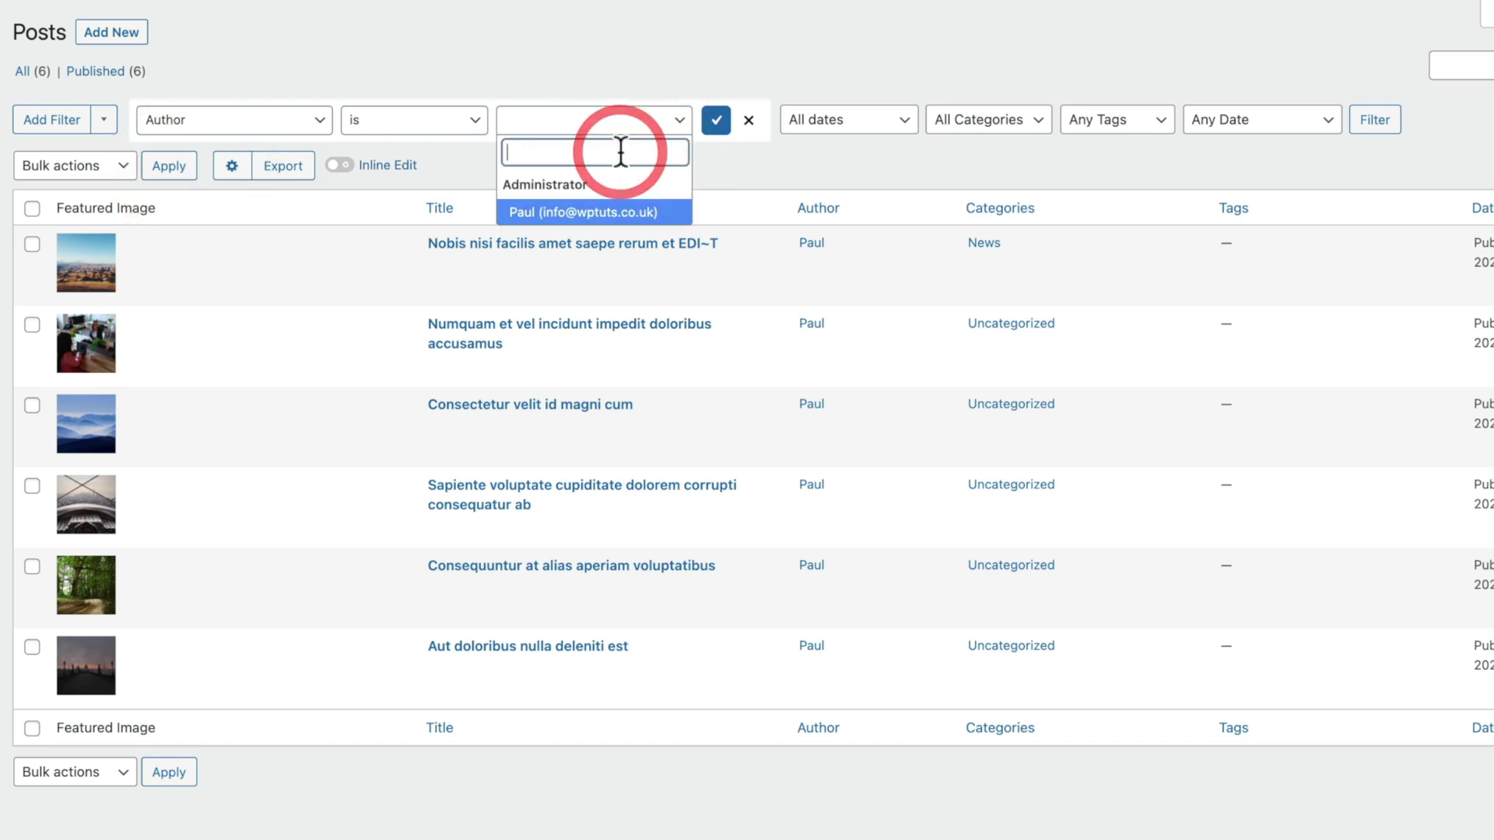
left_click(616, 212)
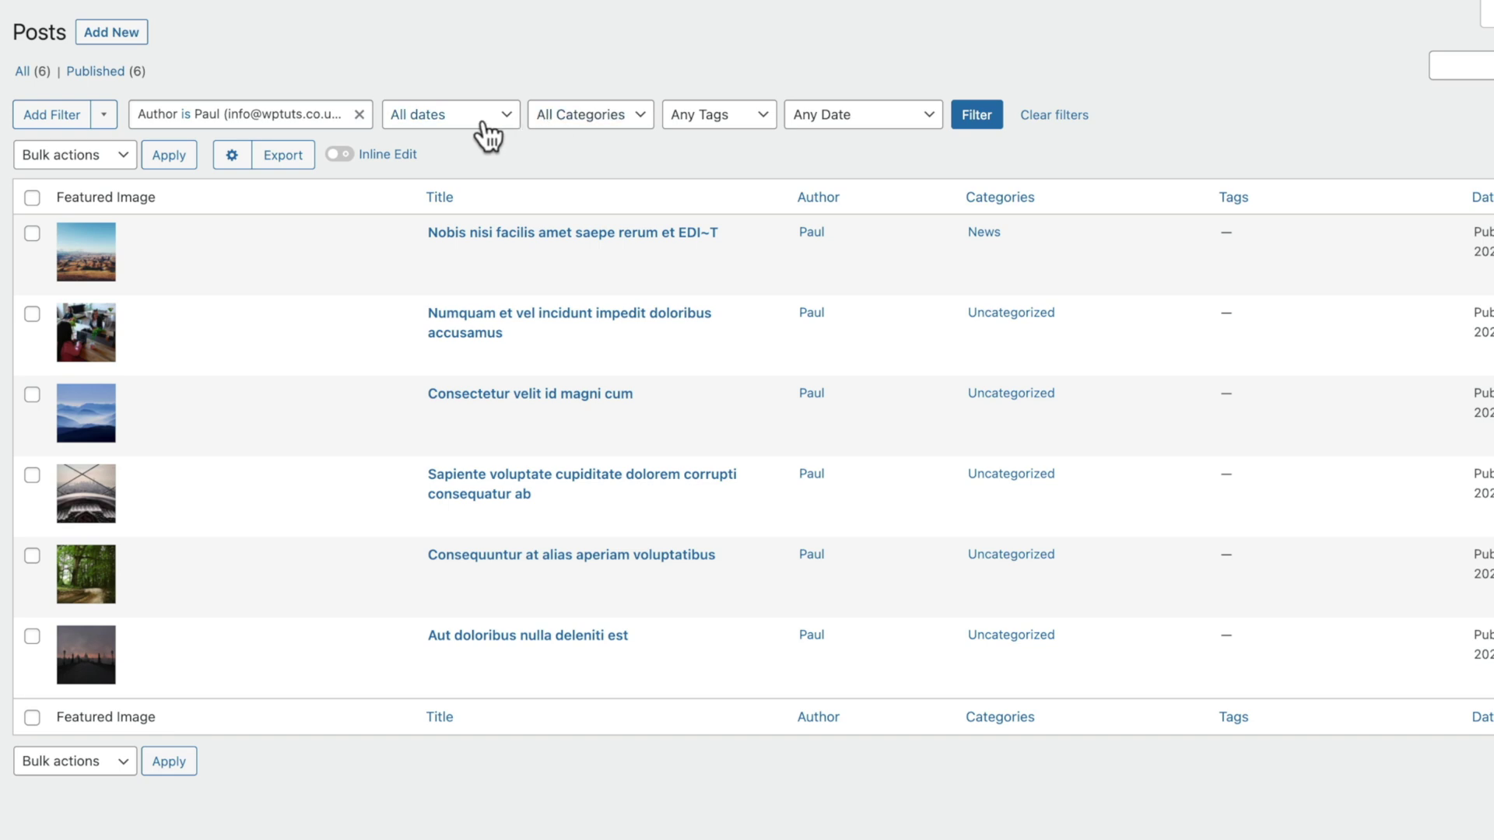
Save the active author filter under the name "Filter by author".
left_click(104, 115)
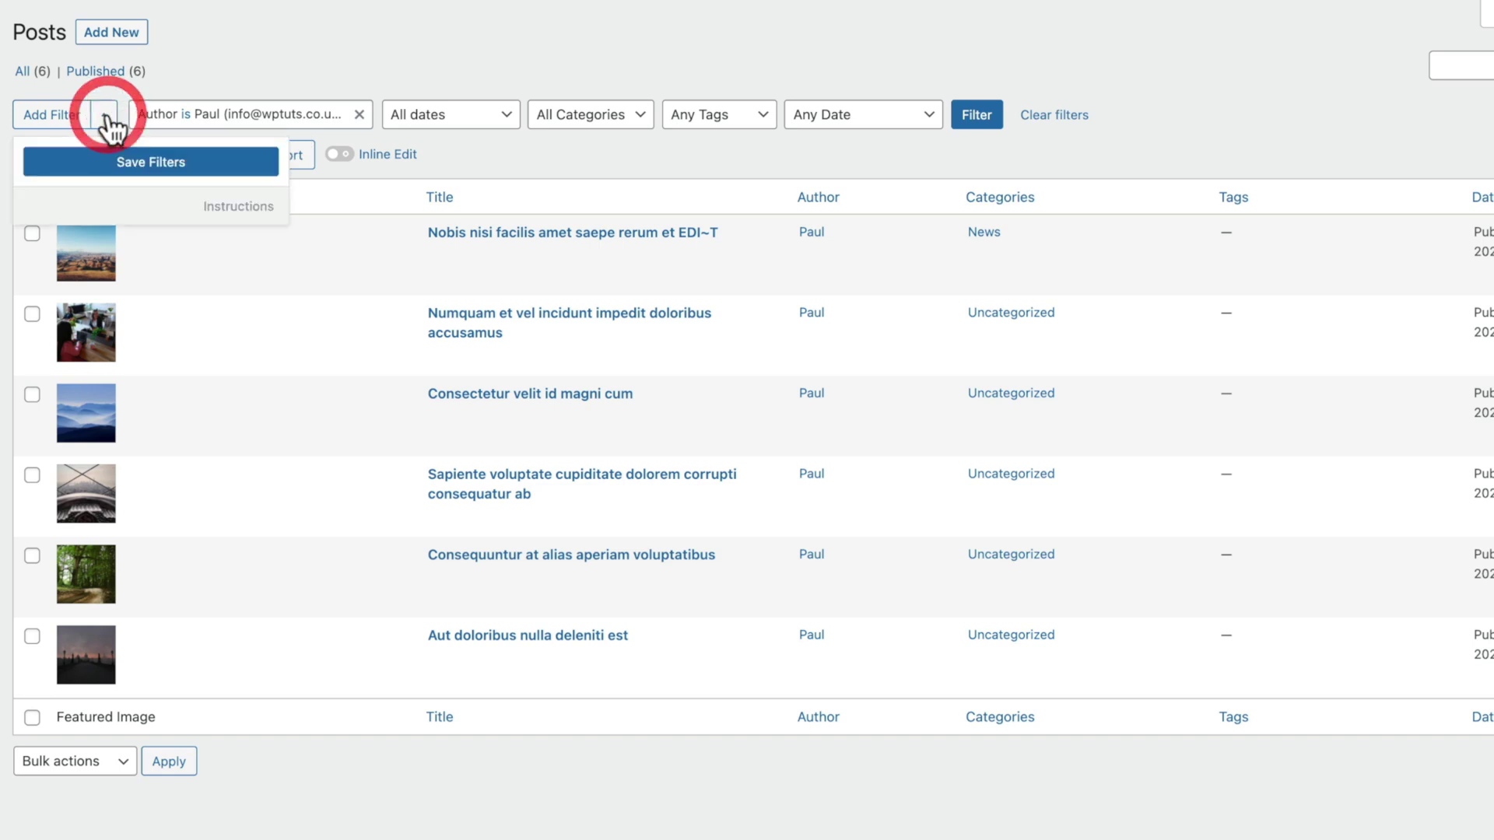
left_click(144, 164)
left_click(759, 429)
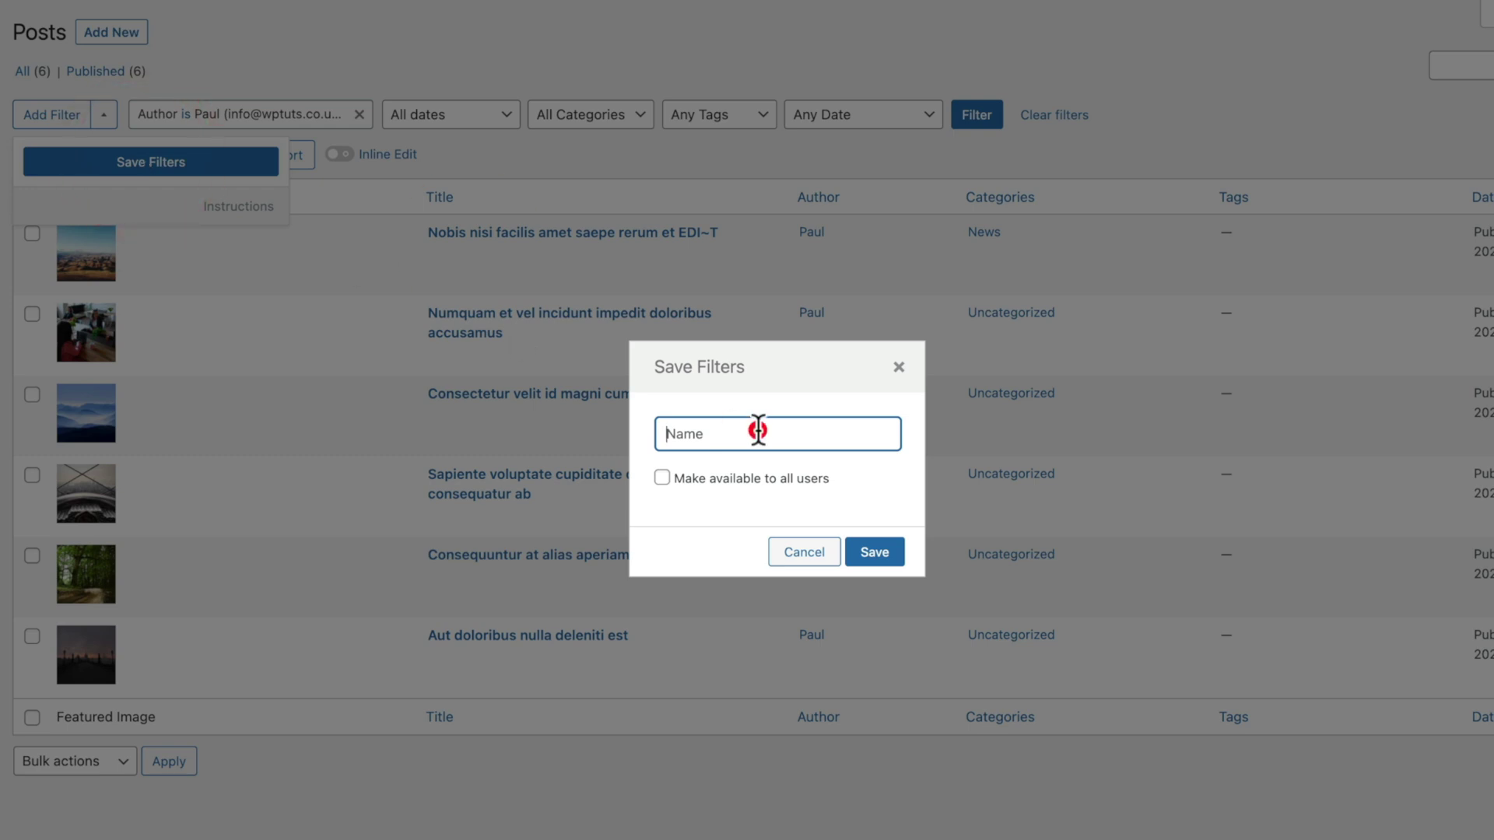
type("Filter by author")
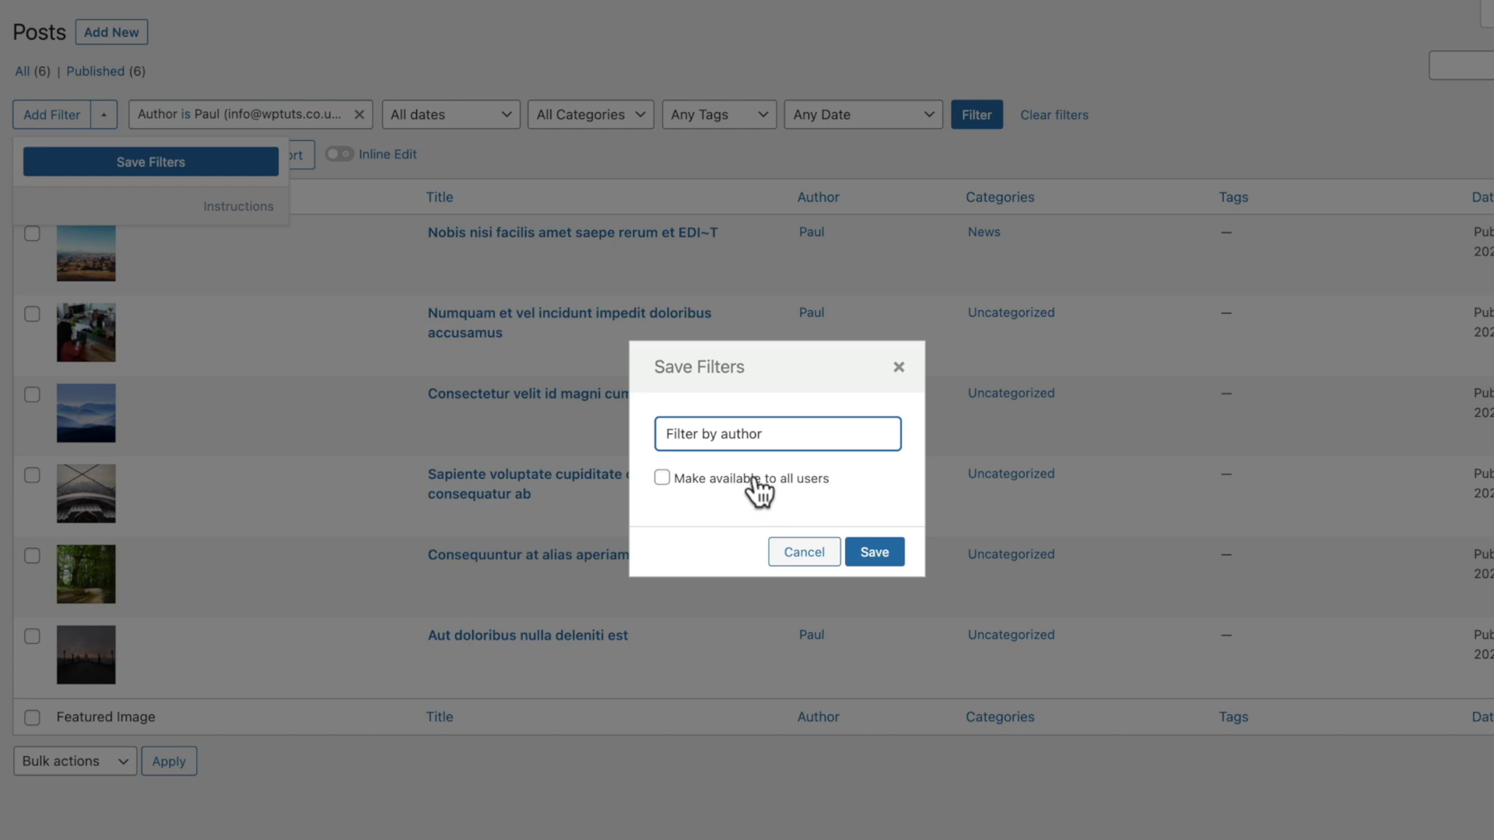
left_click(875, 553)
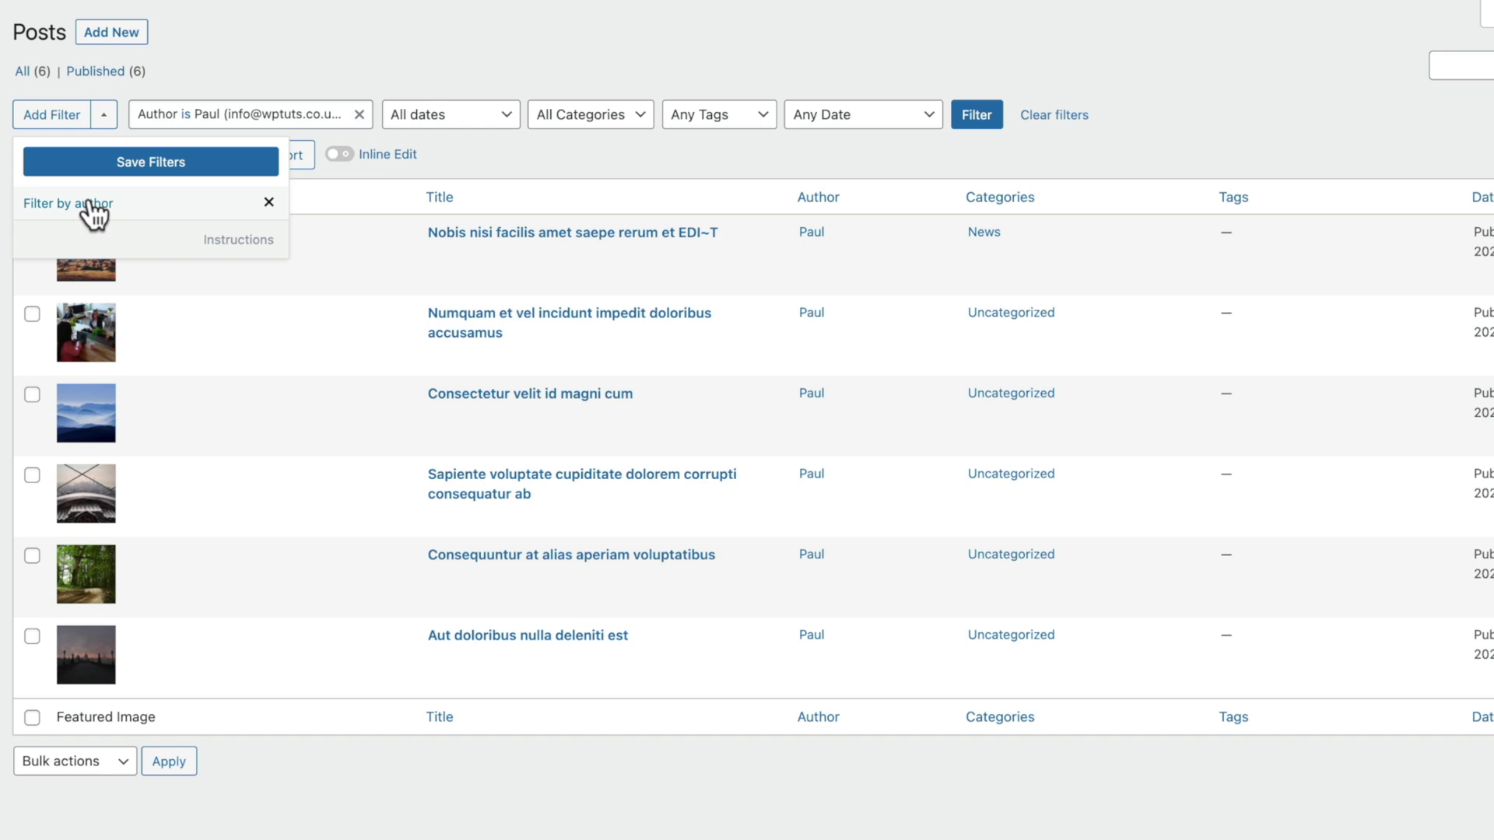
left_click(492, 152)
Clear the active author filter, reapply it from the saved "Filter by author" and select all the listed posts.
left_click(358, 114)
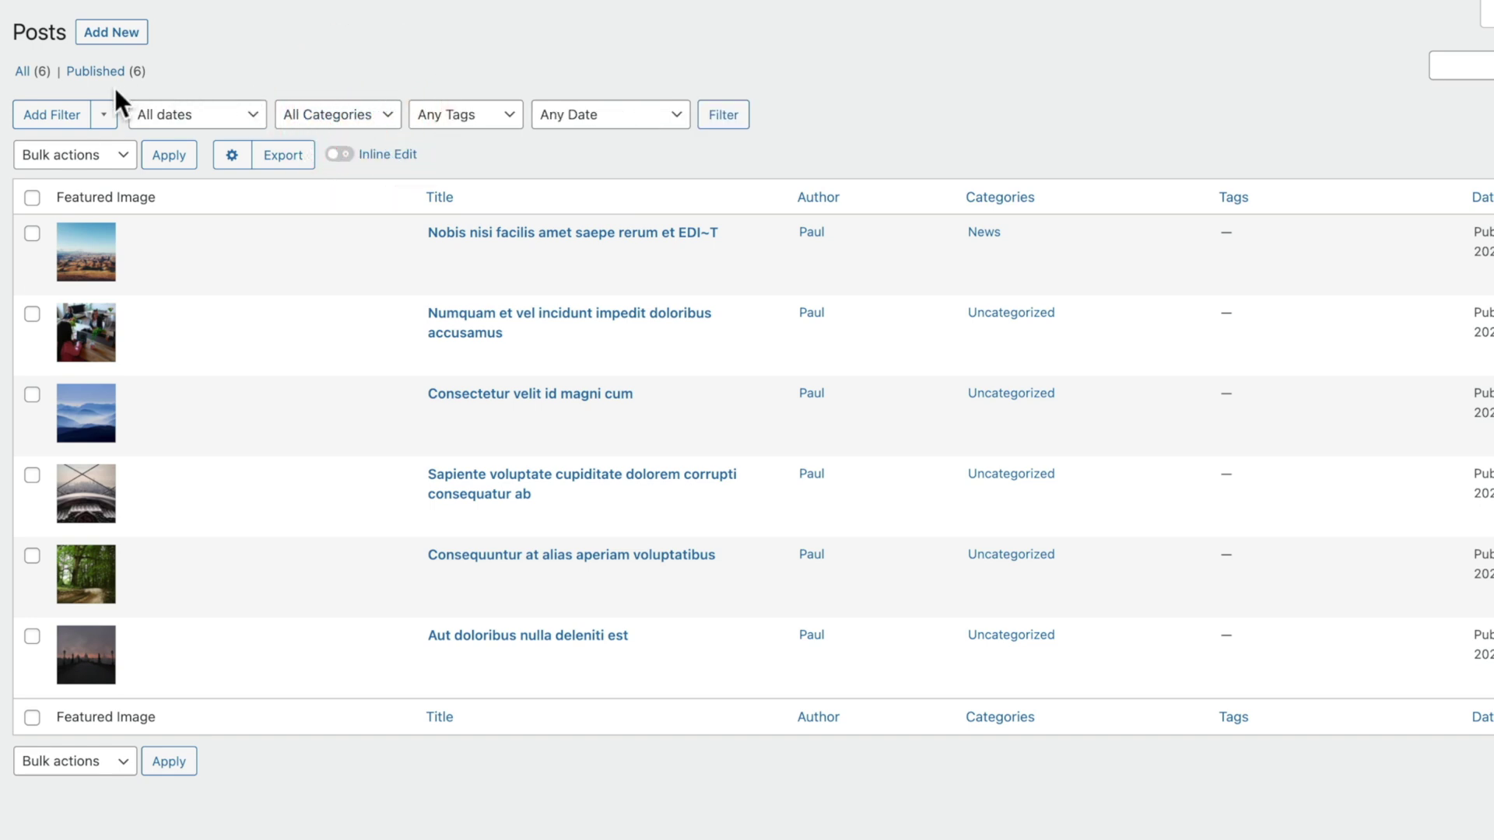
left_click(104, 114)
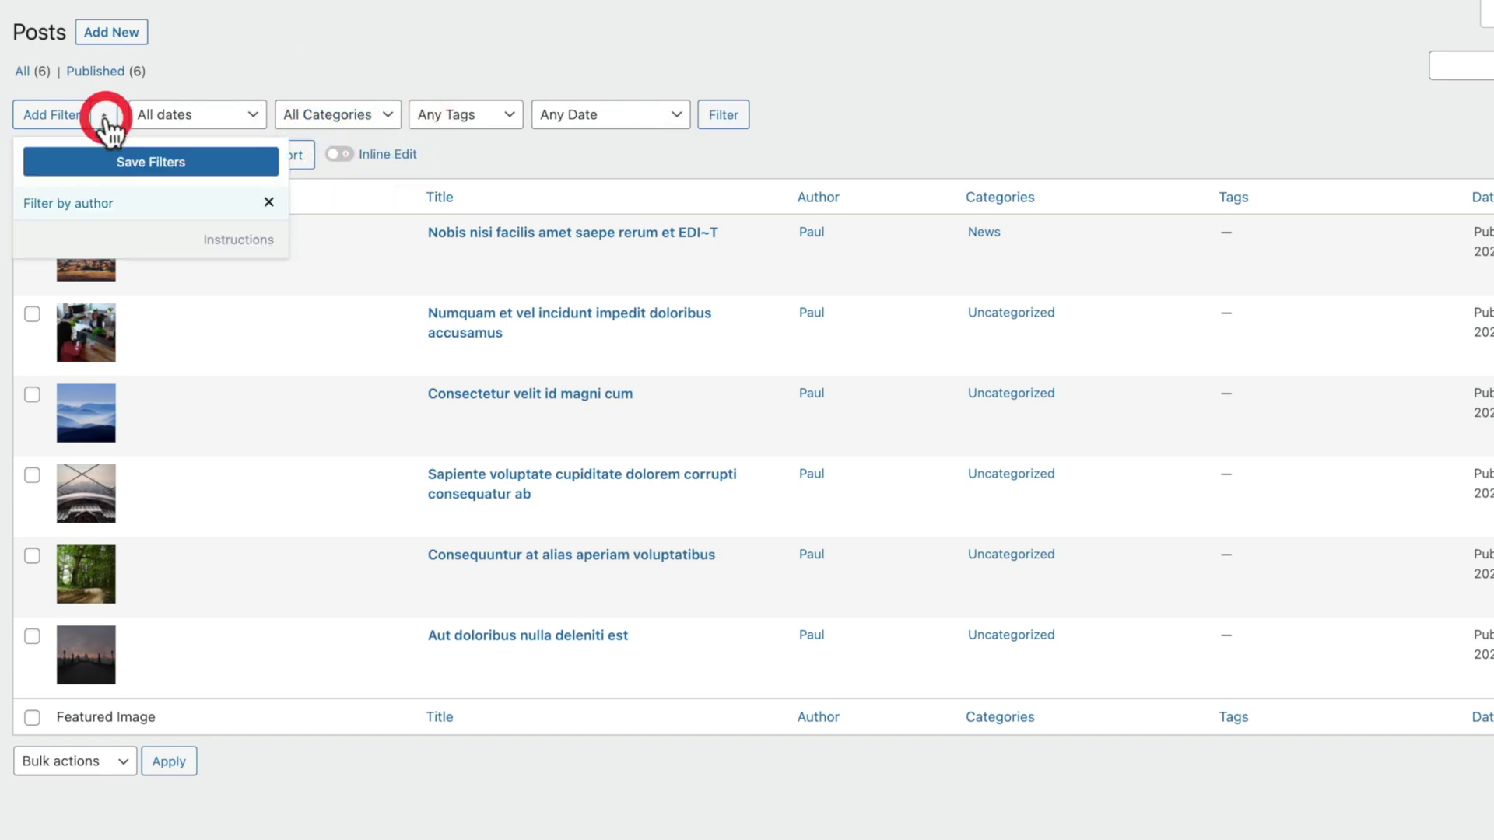
left_click(89, 205)
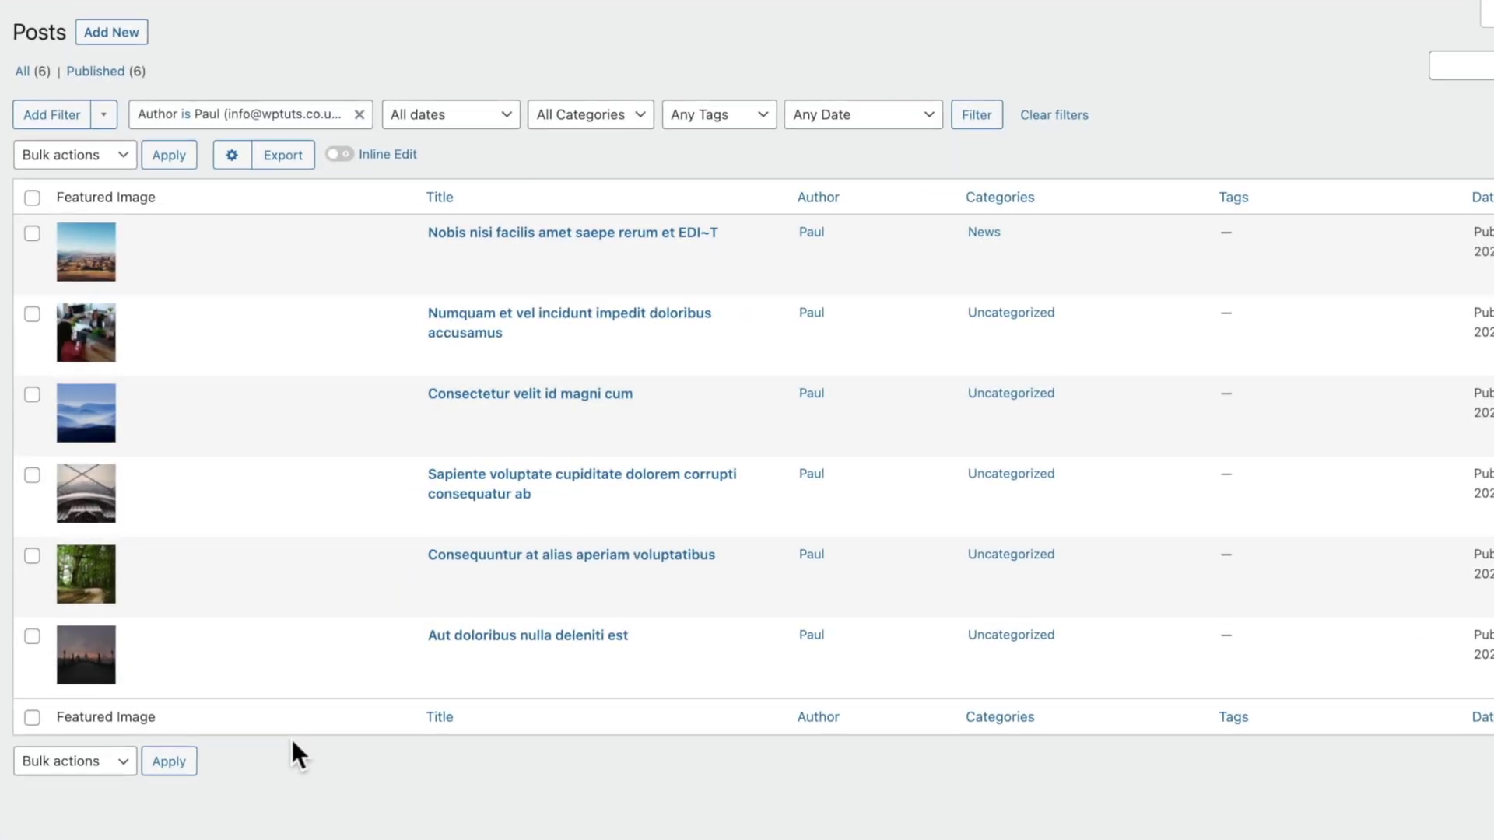
left_click(31, 197)
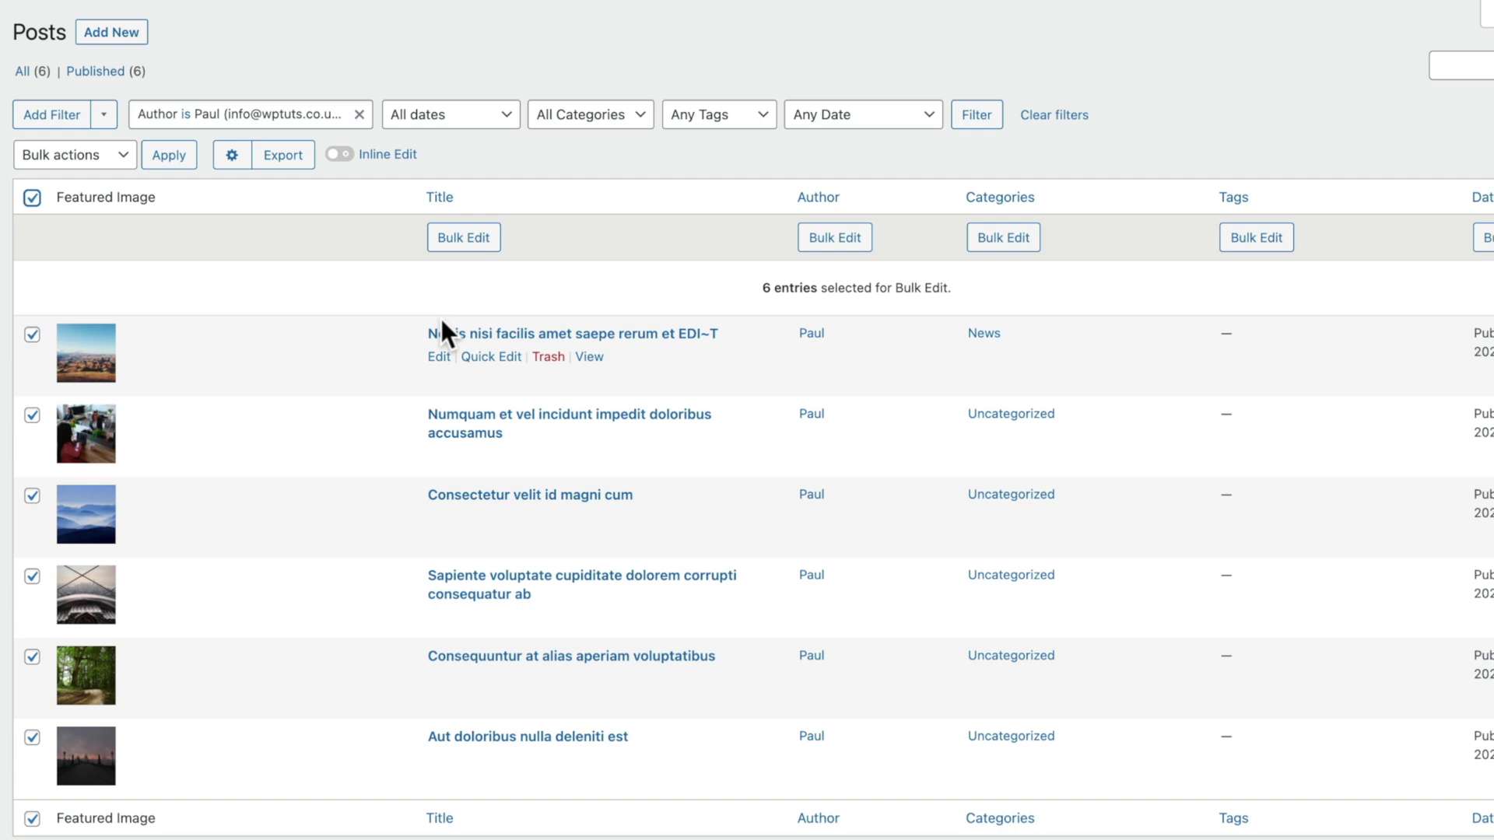
Open the export and import tools of Admin Columns and select the Posts list table for export.
left_click(232, 155)
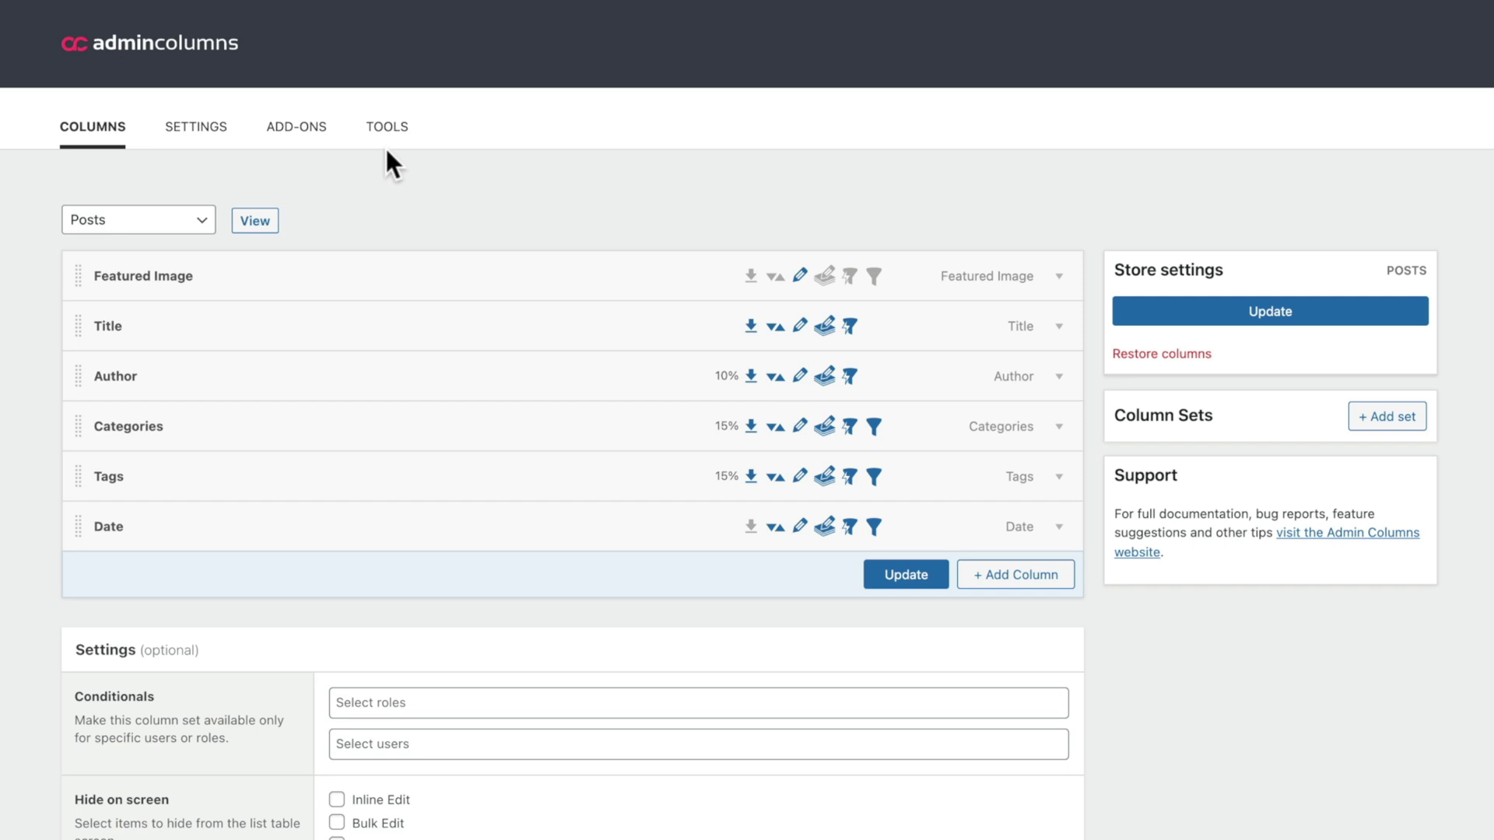
left_click(388, 132)
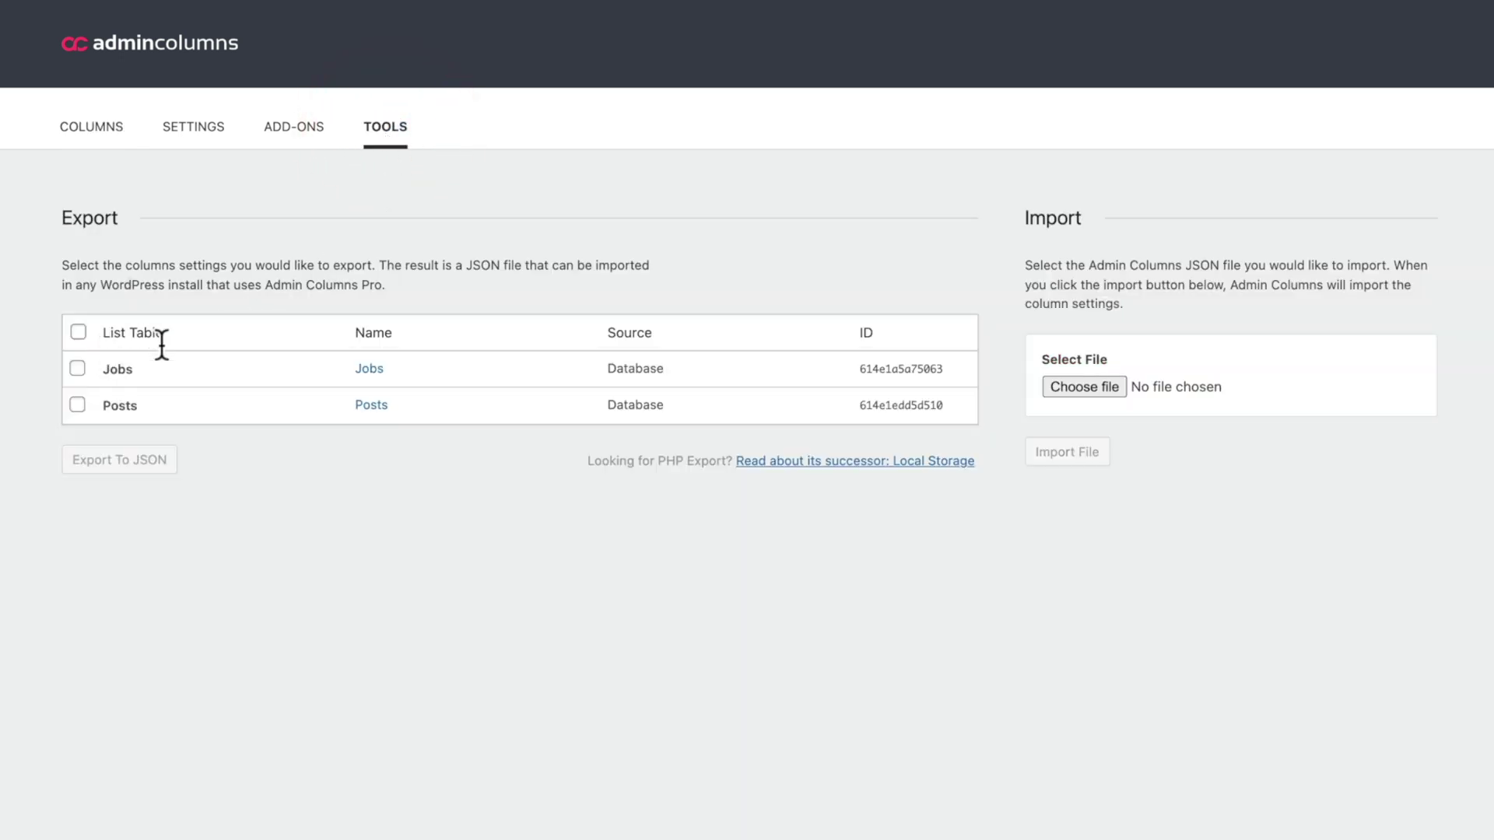
left_click(77, 405)
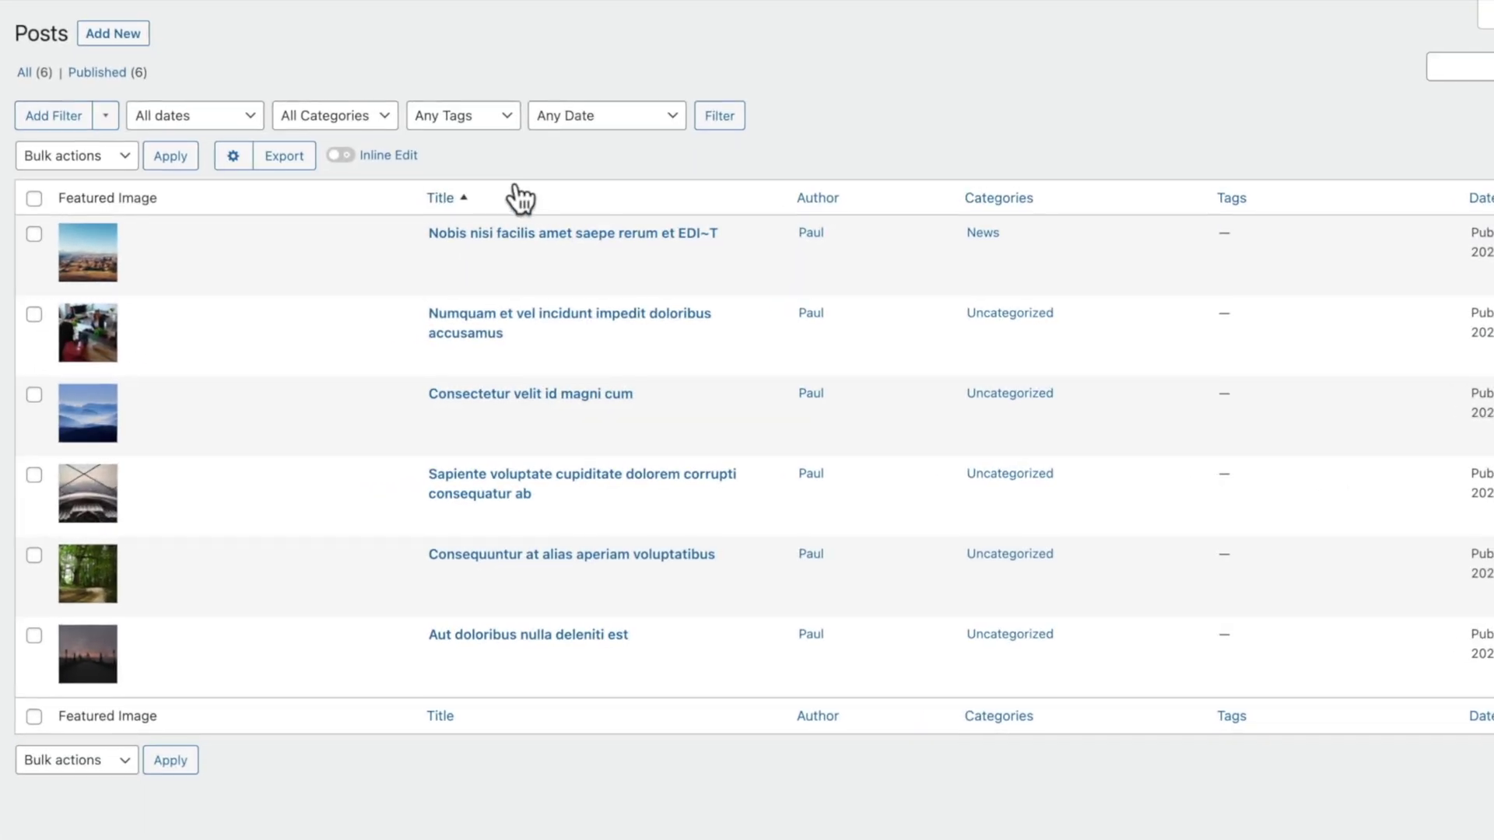
Enable Inline Edit on the Posts list table and shorten the first post's title to "Nobis nisi facilis amet saepe rerum et".
left_click(350, 158)
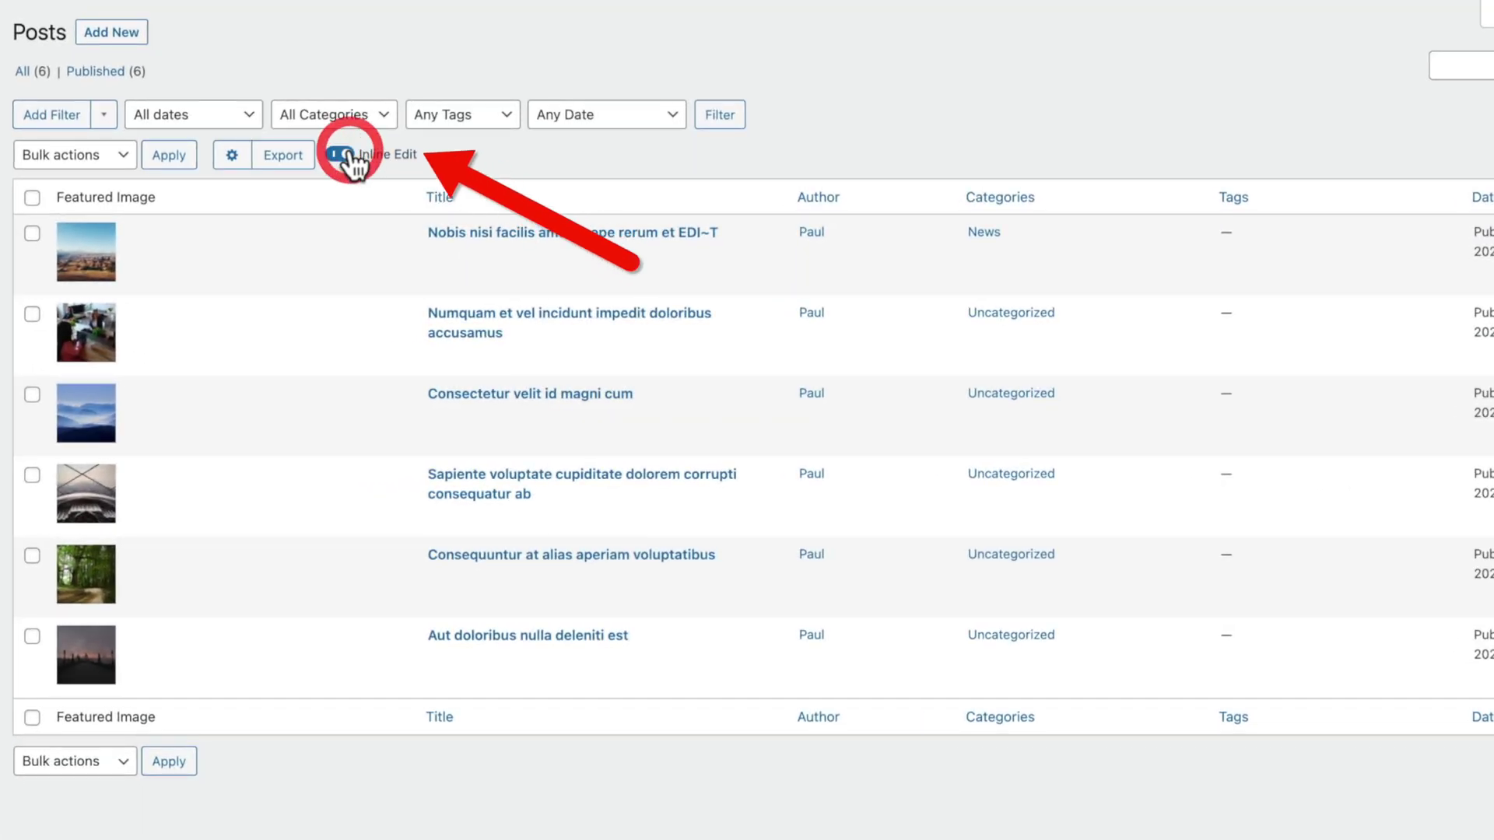
mouse_move(293, 234)
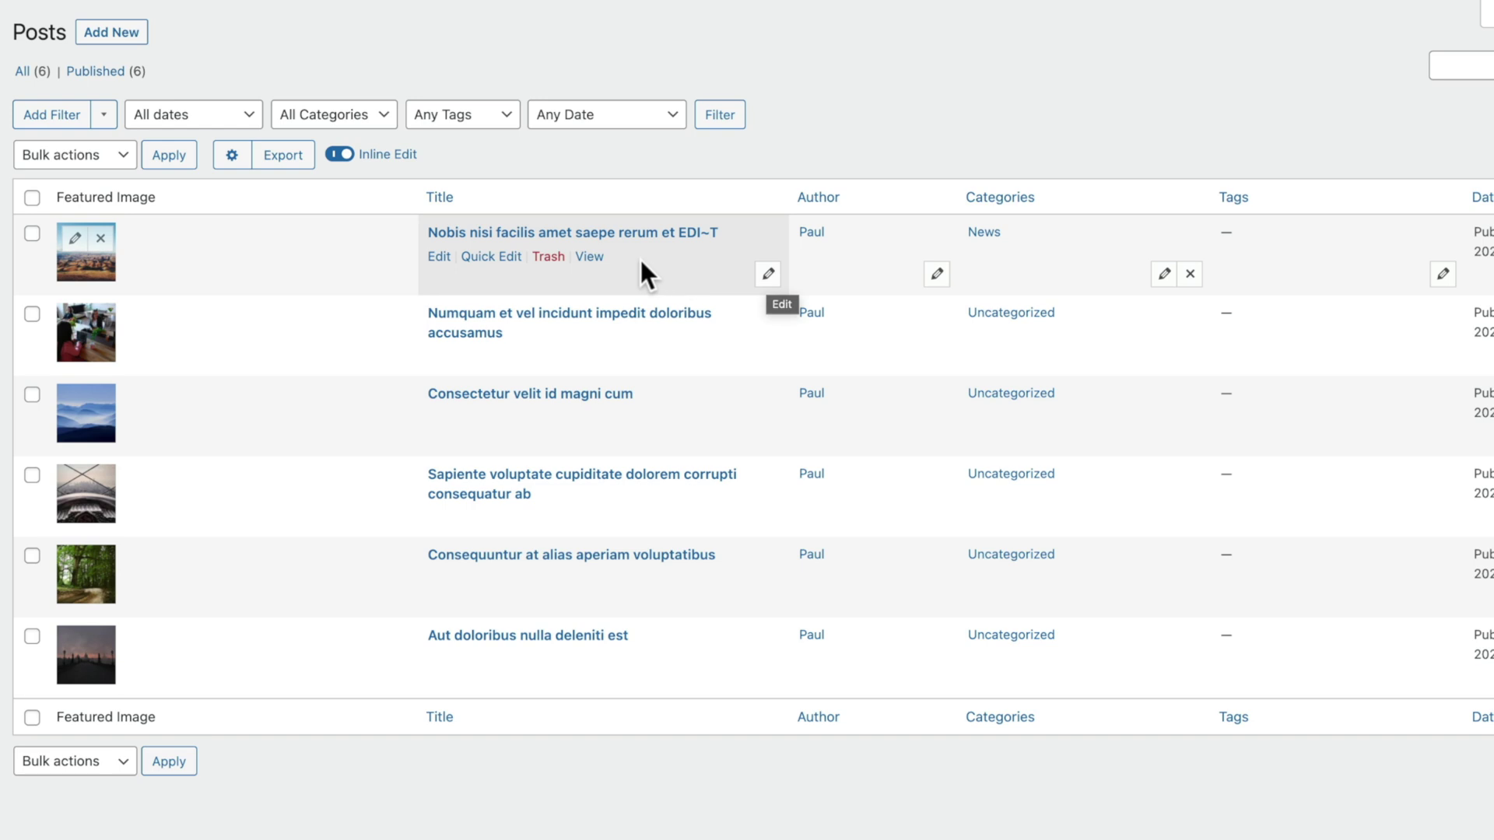
left_click(768, 277)
left_click_drag(854, 295, 787, 297)
key("BackSpace")
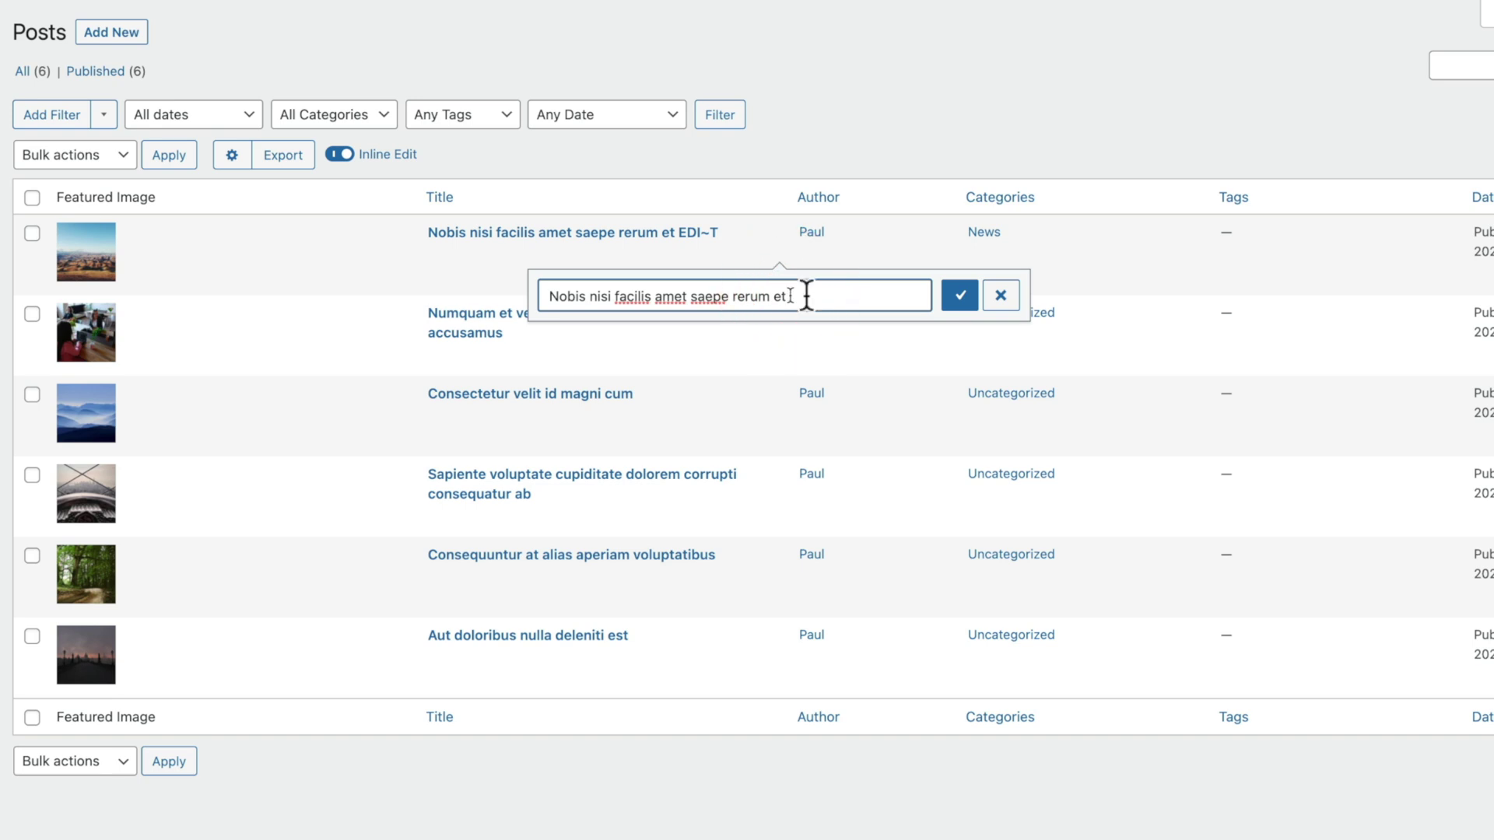
left_click(963, 298)
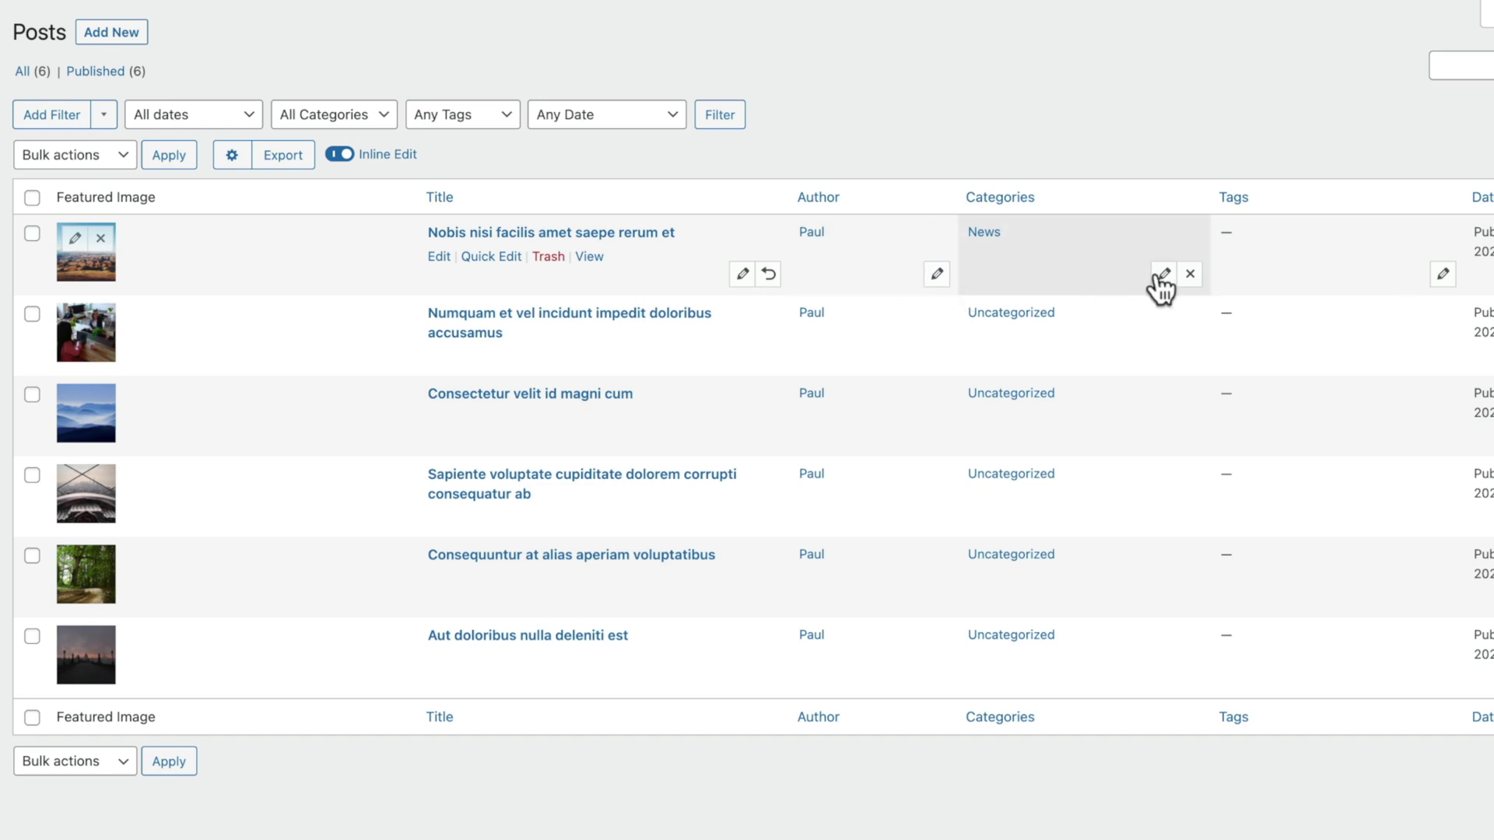
Add the Education category to the first post with inline editing, and undo that category change.
left_click(1163, 274)
left_click(933, 273)
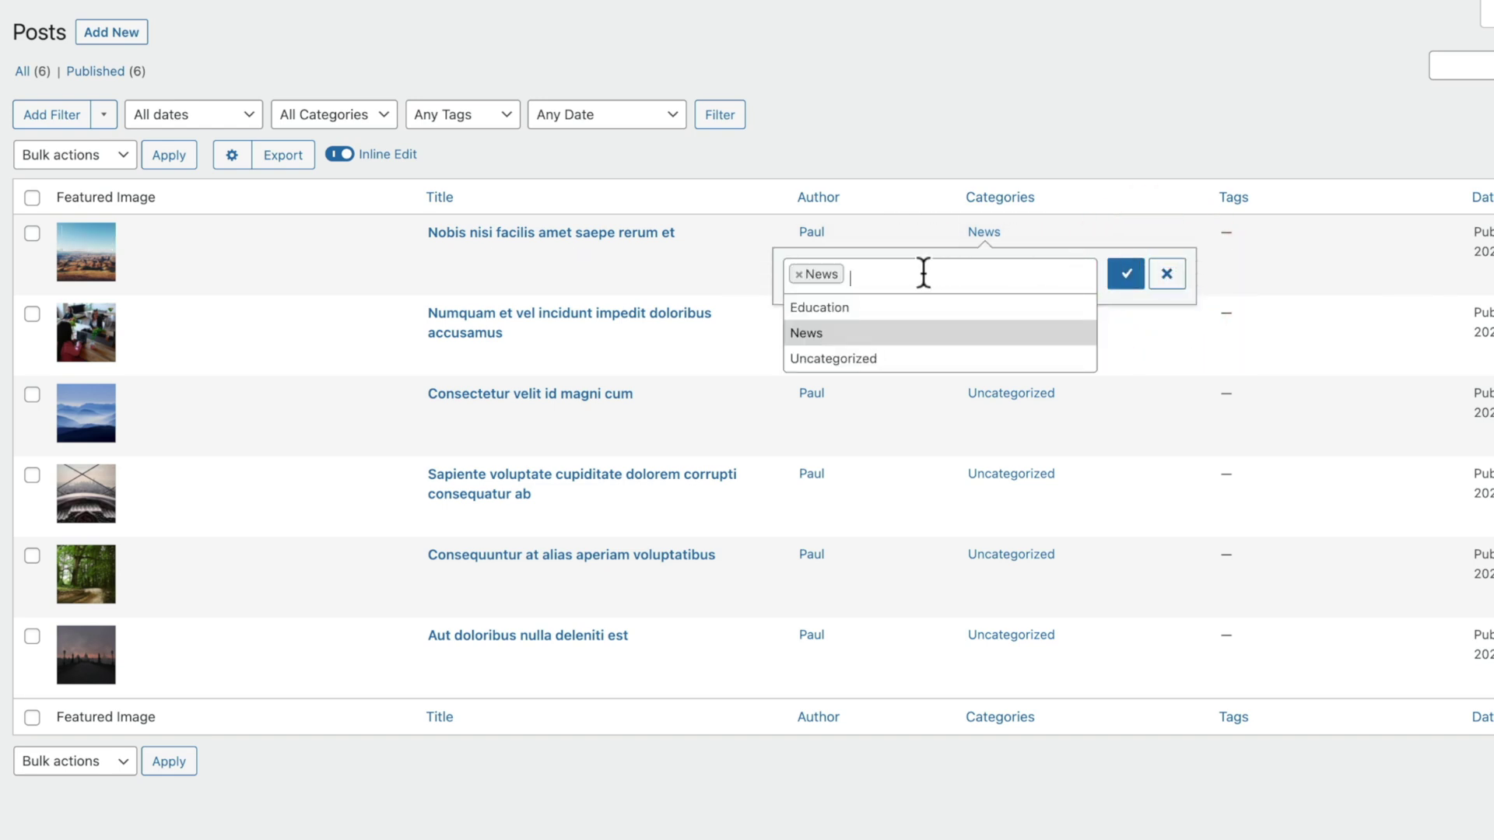
left_click(881, 312)
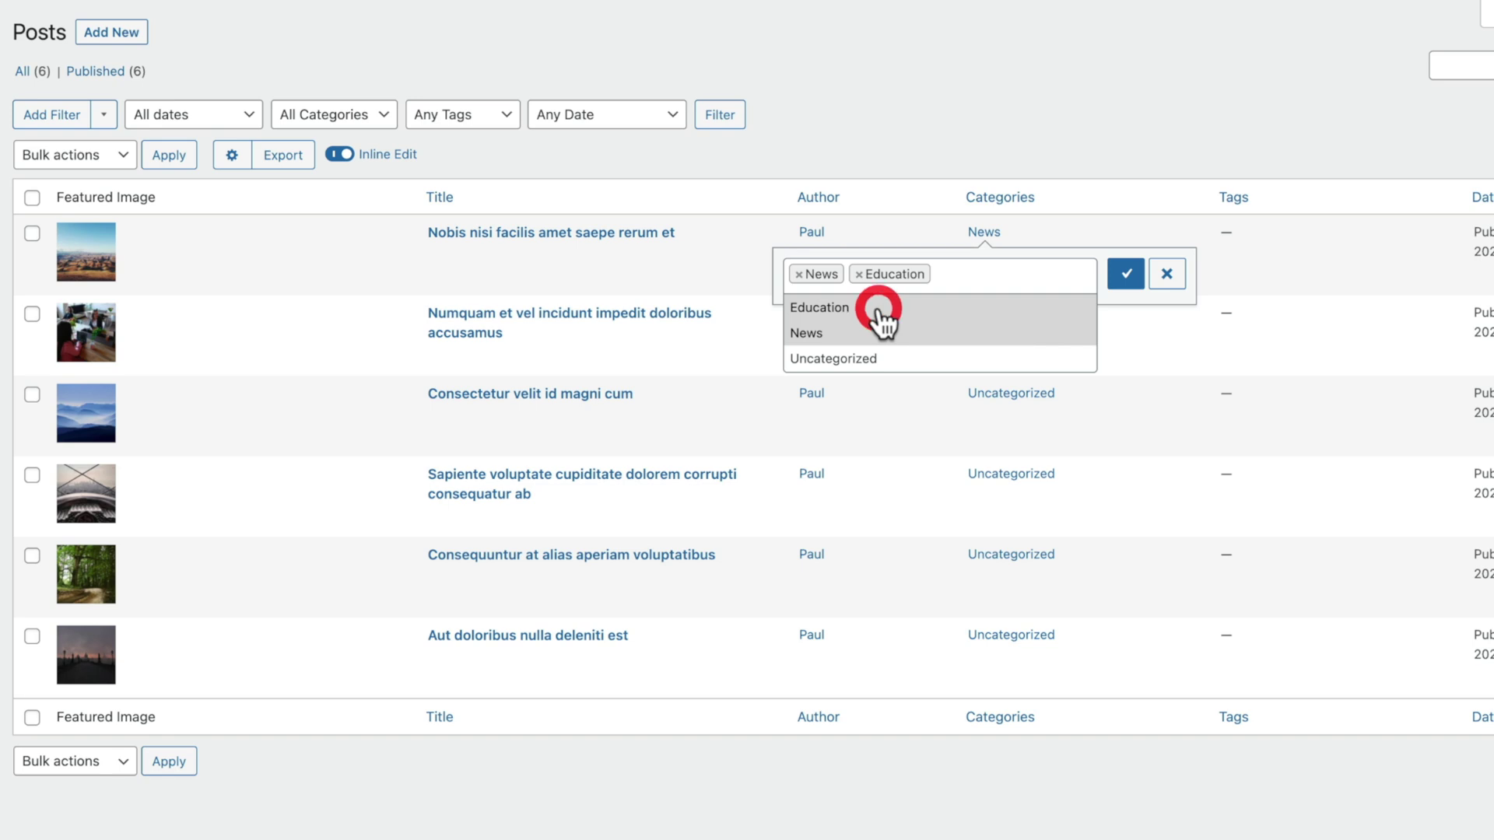
left_click(1120, 276)
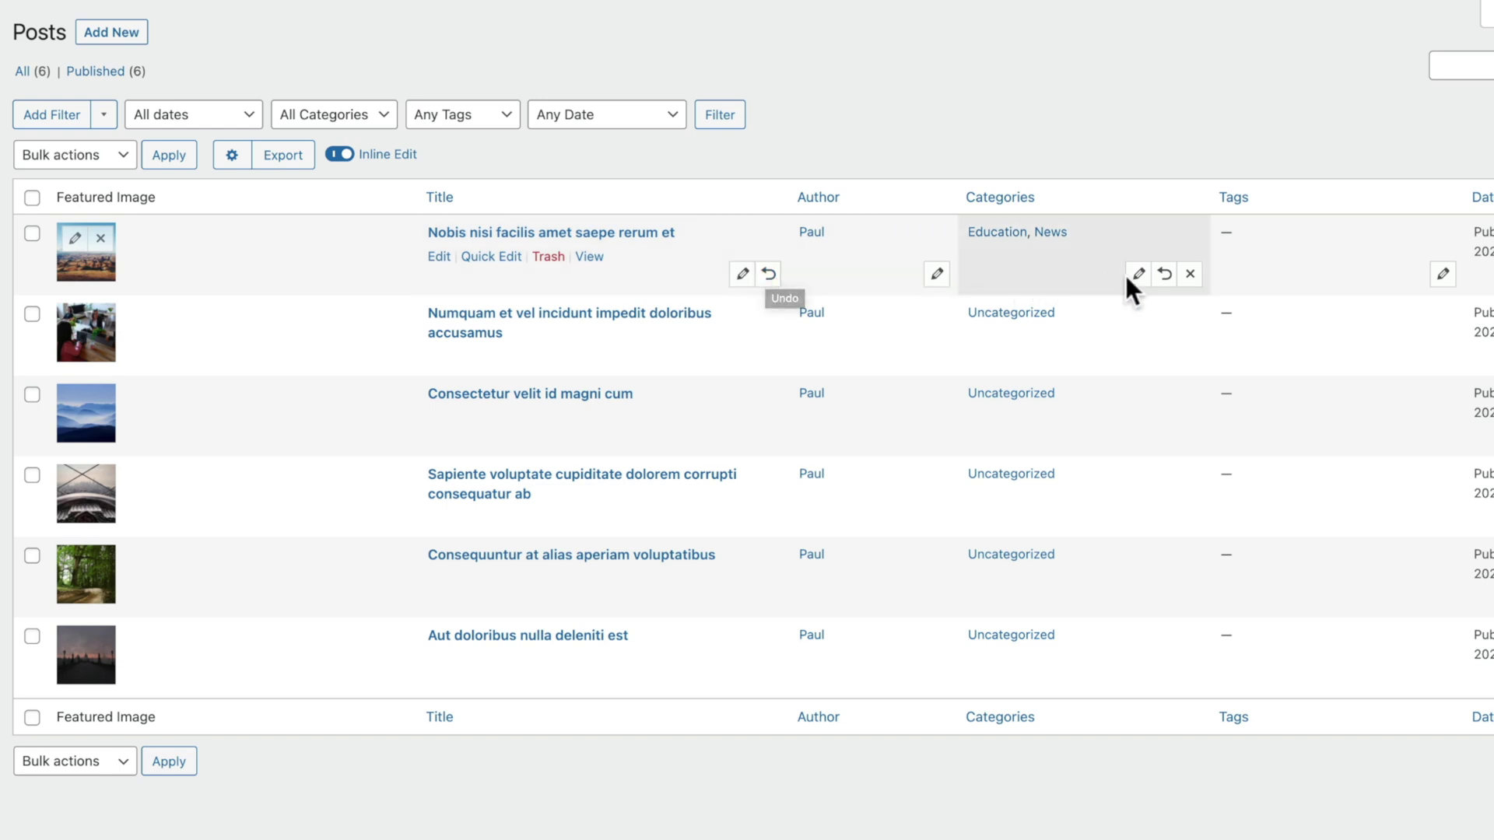
left_click(1166, 277)
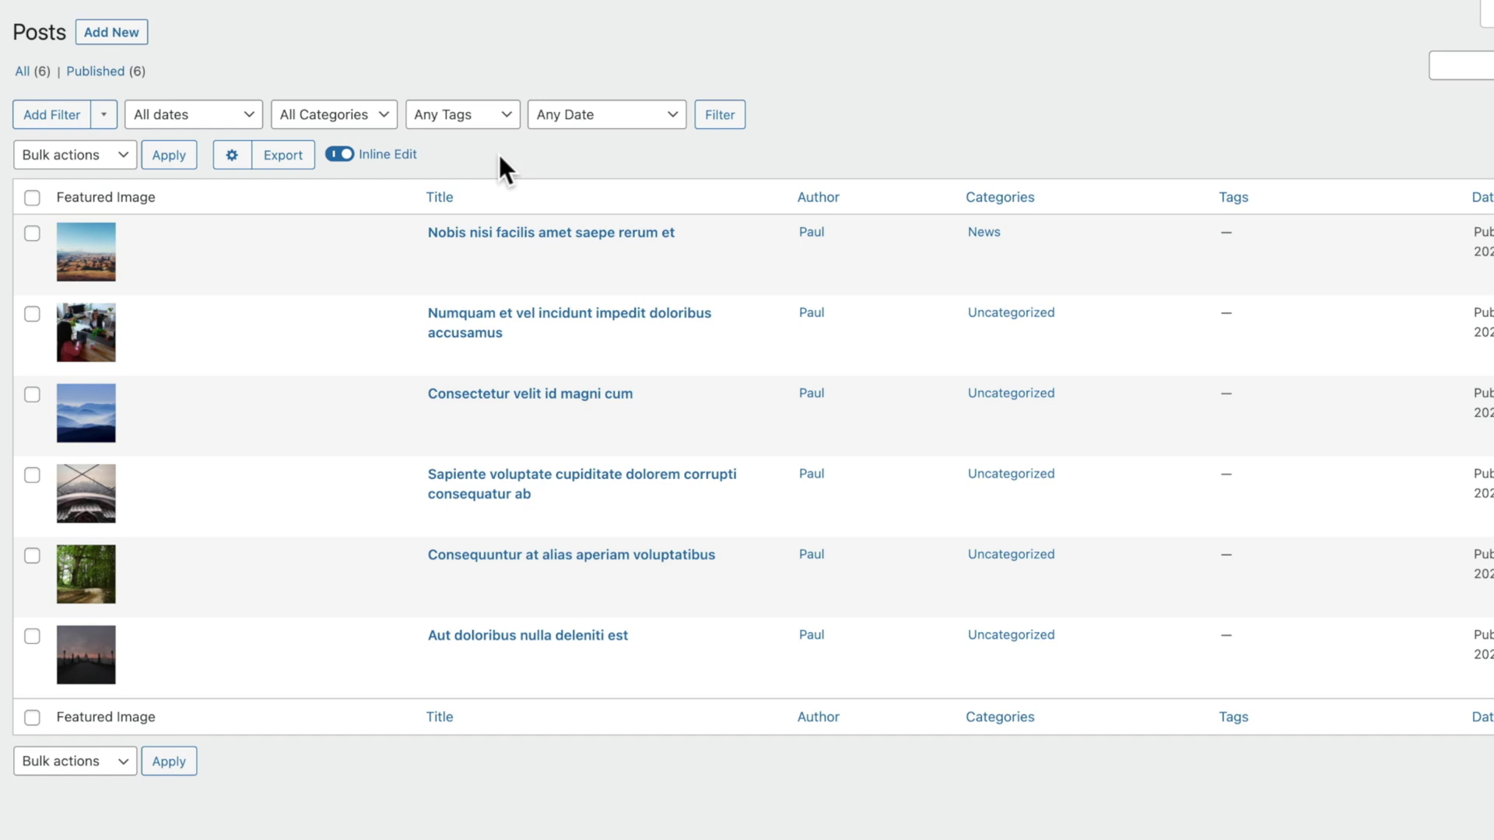
Bulk edit the categories of all listed posts to add Education, and deselect all posts when done.
left_click(31, 198)
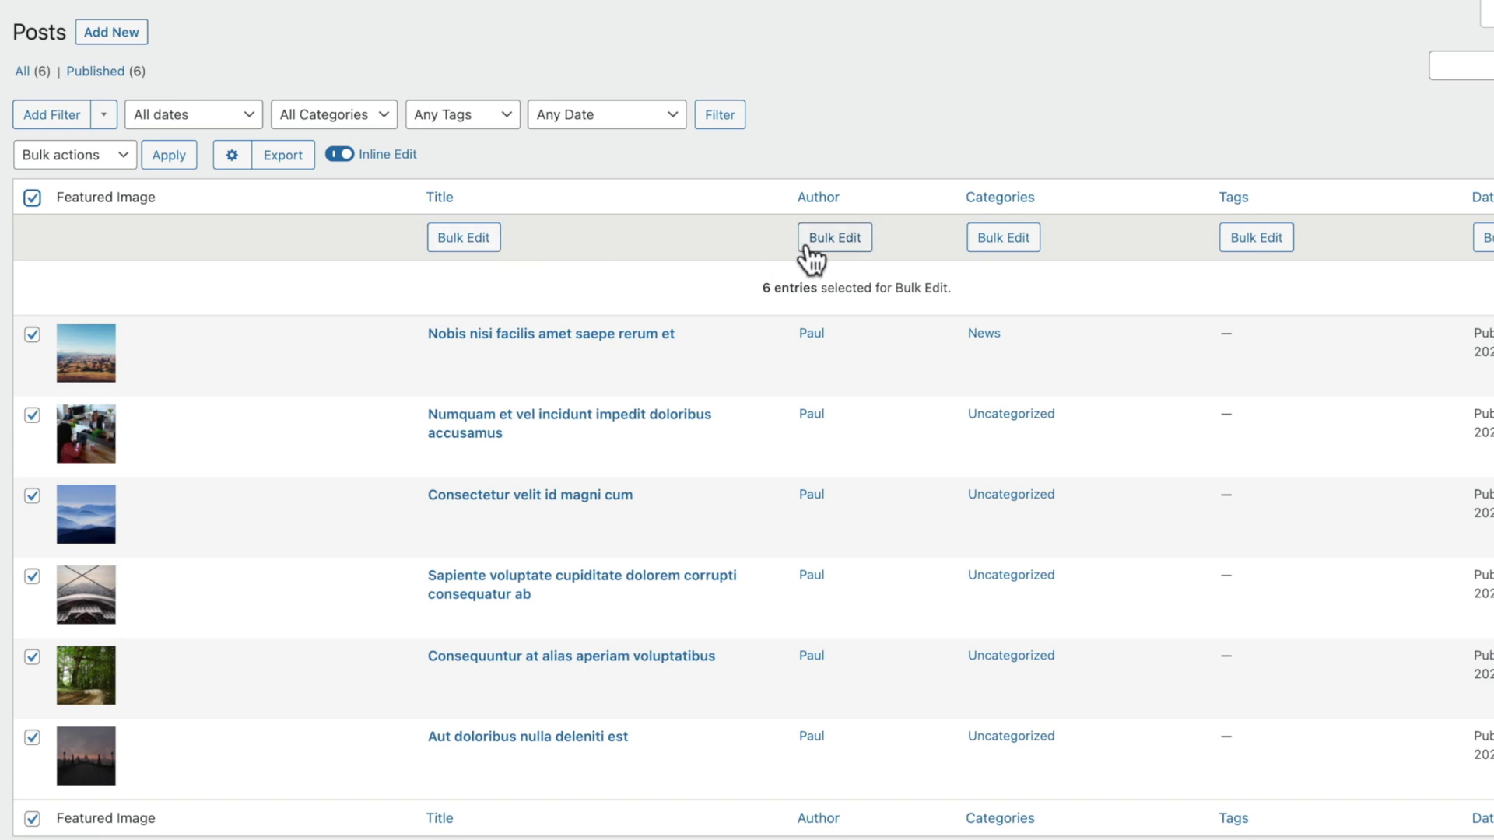
left_click(976, 241)
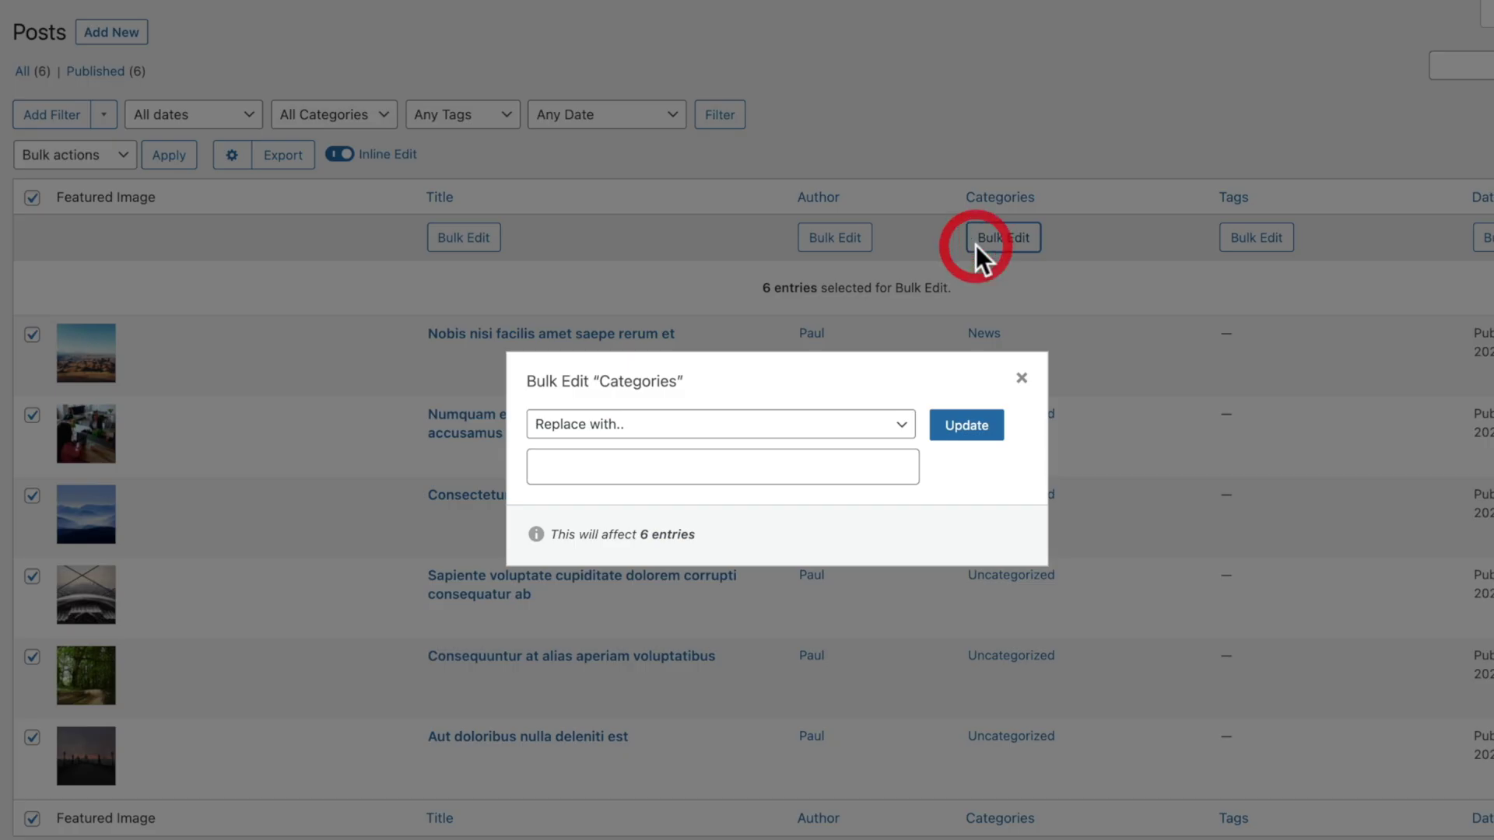
left_click(750, 424)
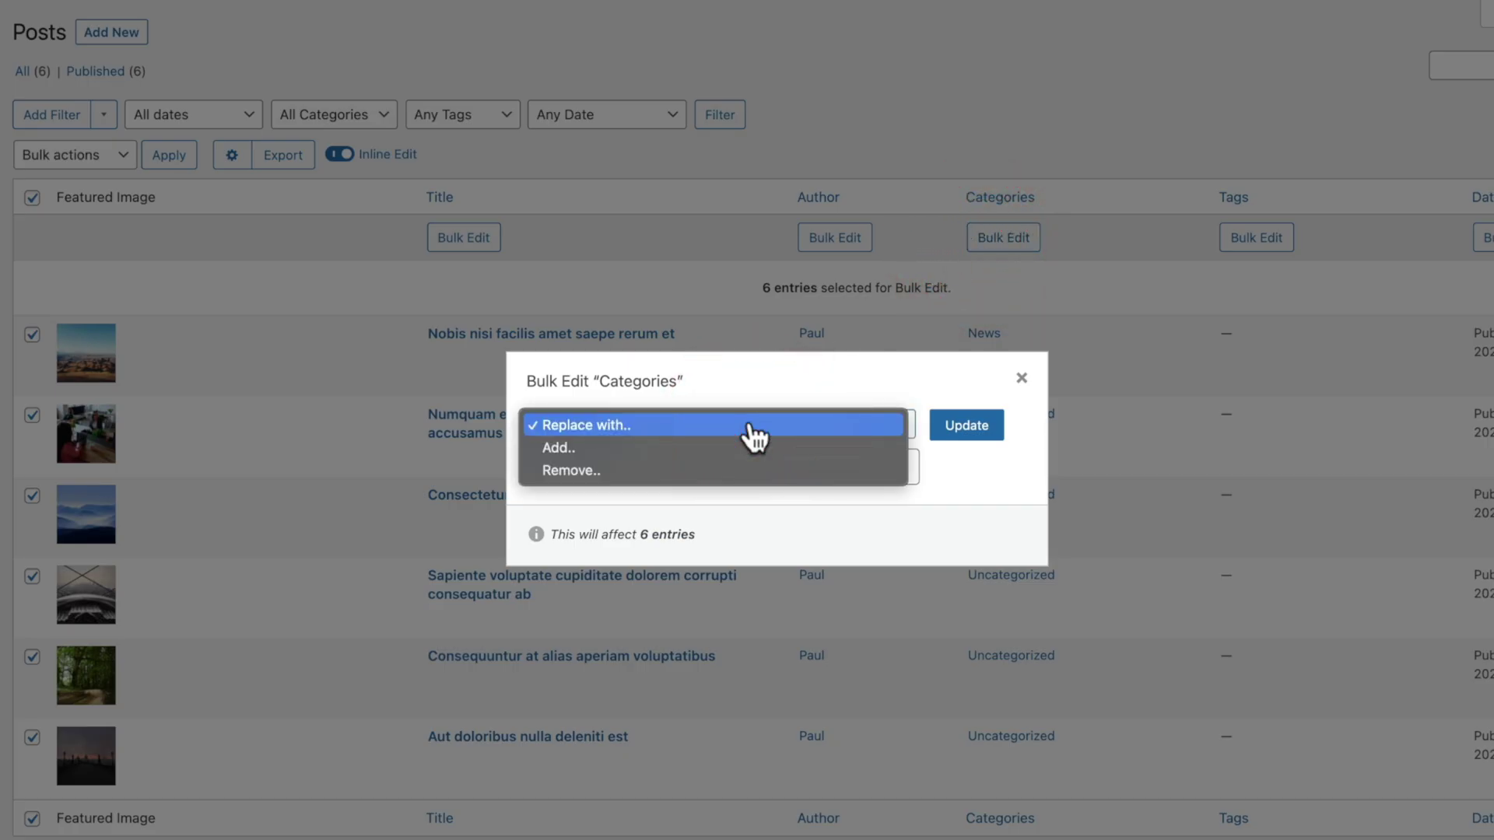
left_click(689, 447)
left_click(610, 466)
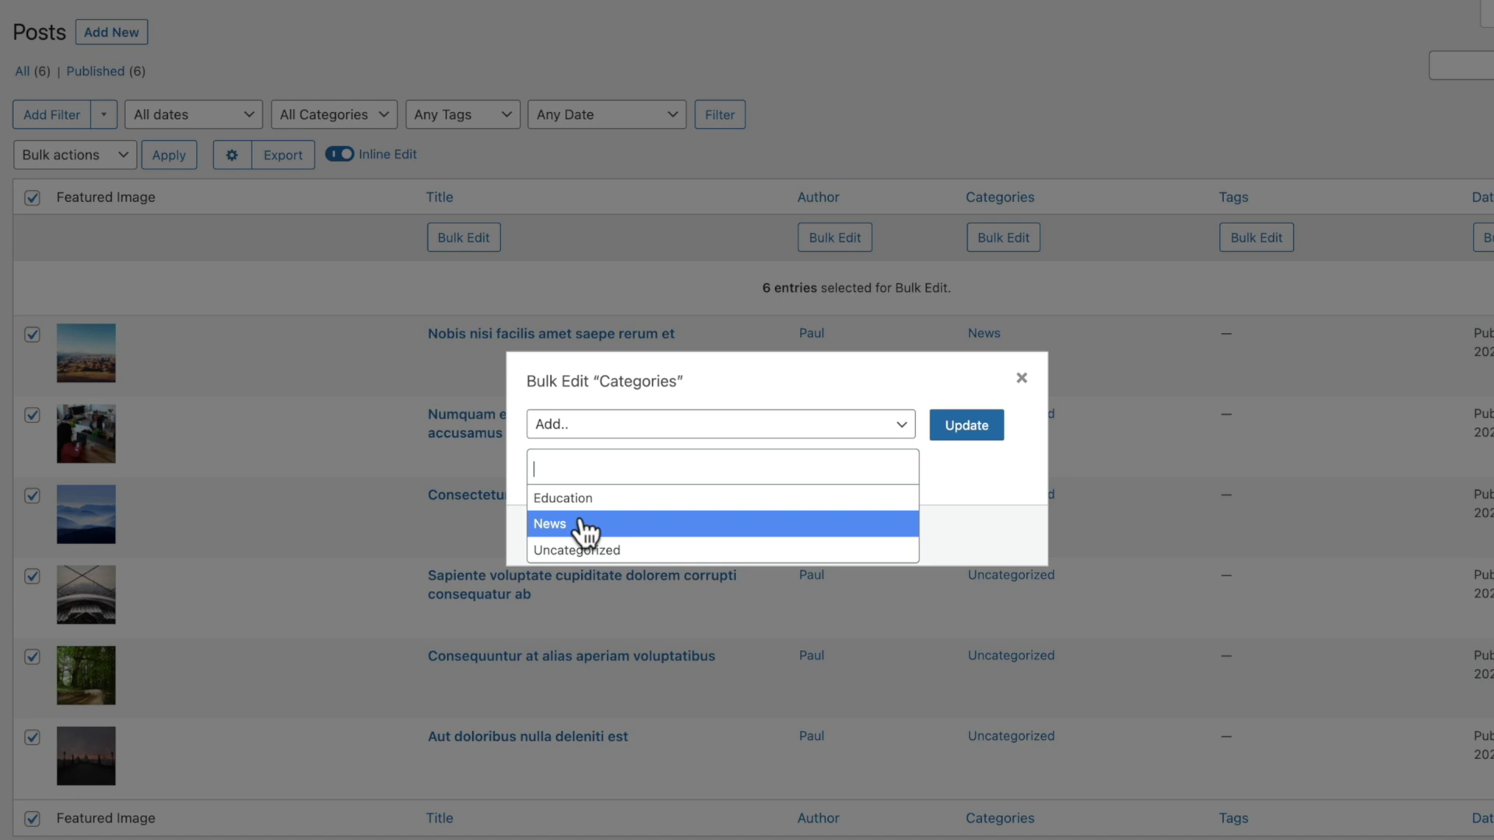
left_click(583, 499)
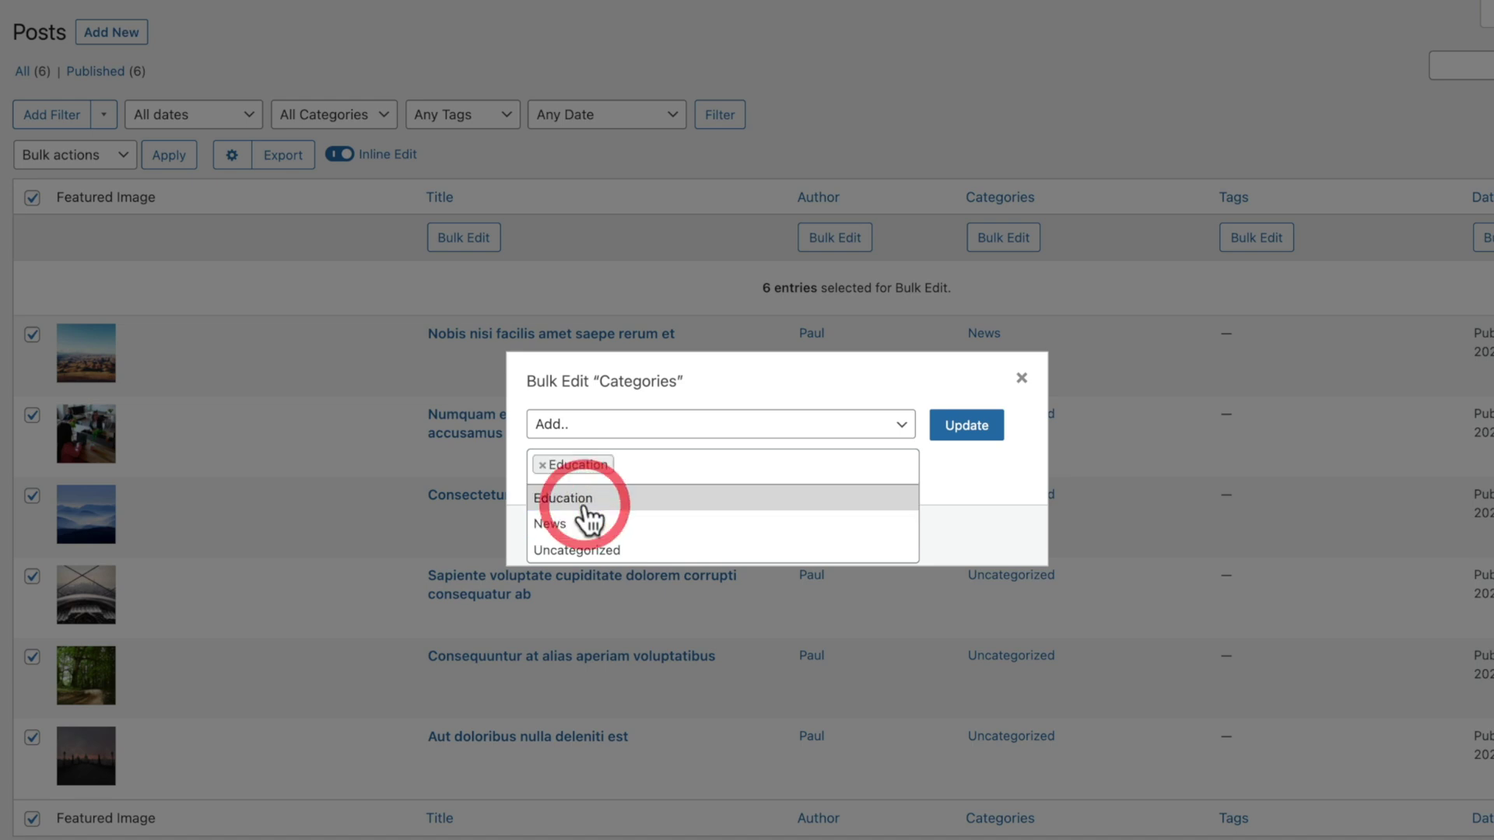
left_click(988, 425)
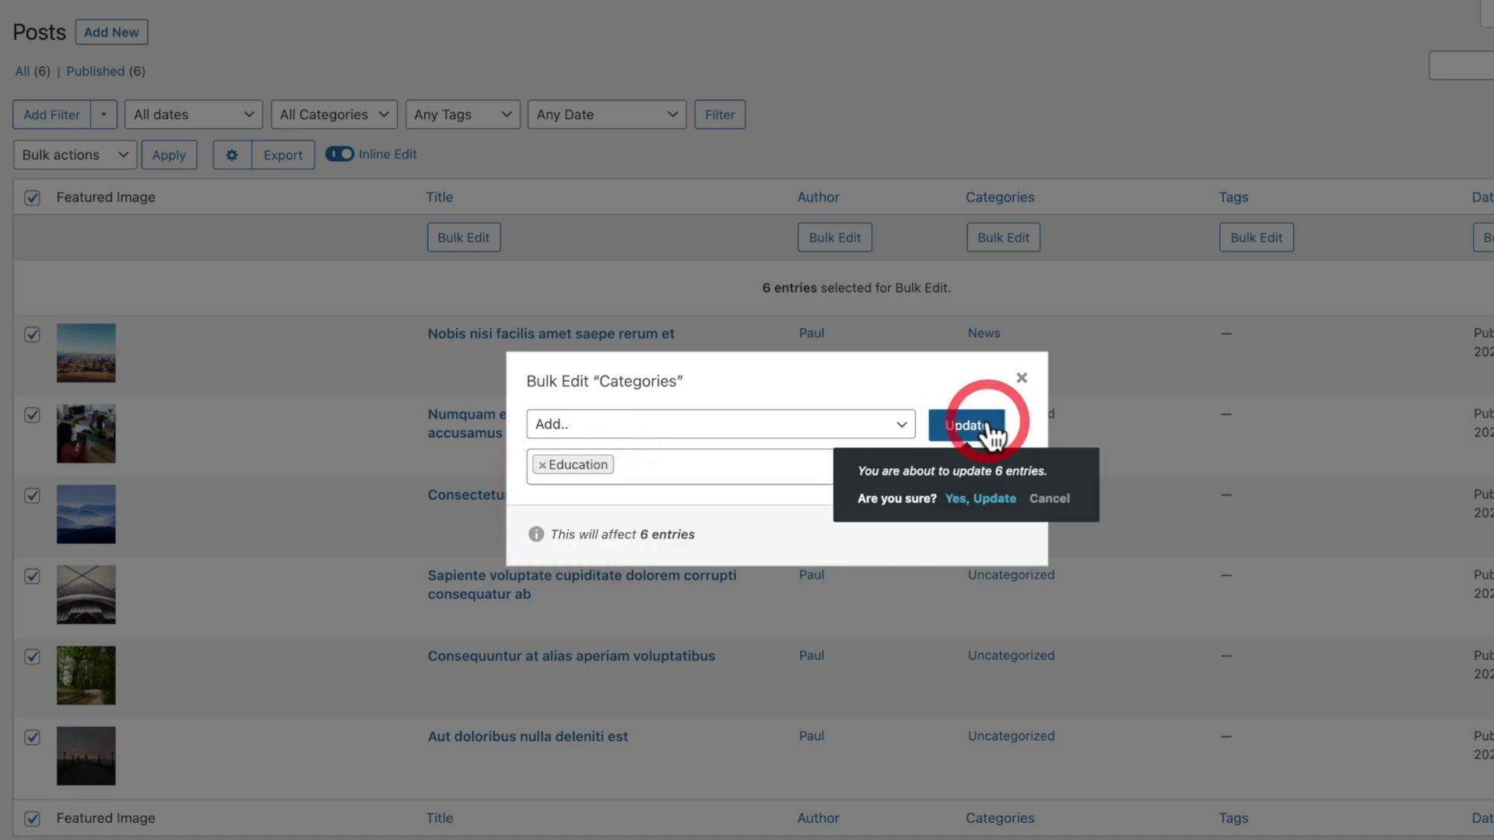
left_click(969, 498)
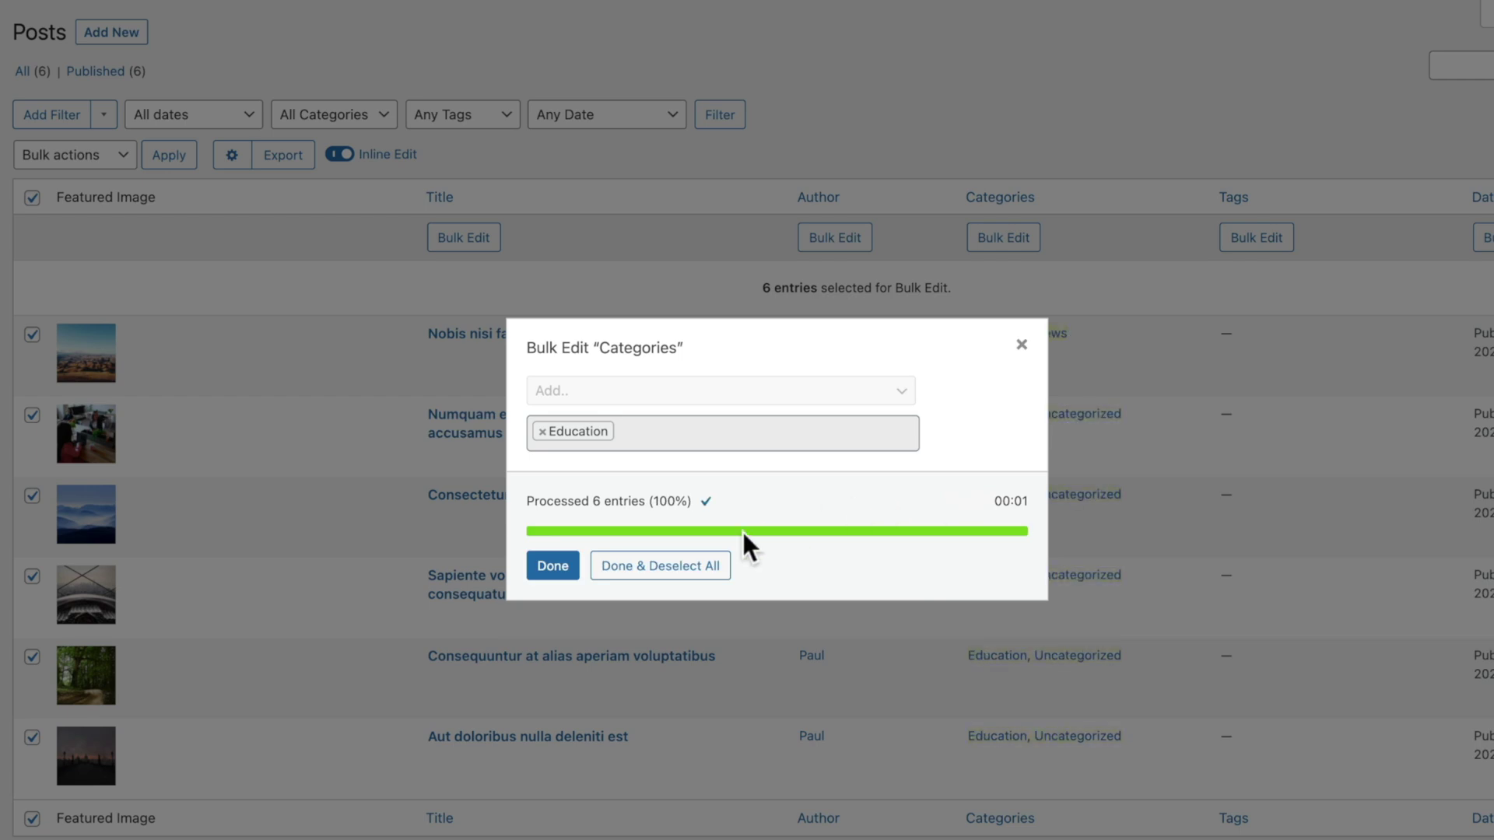
left_click(674, 567)
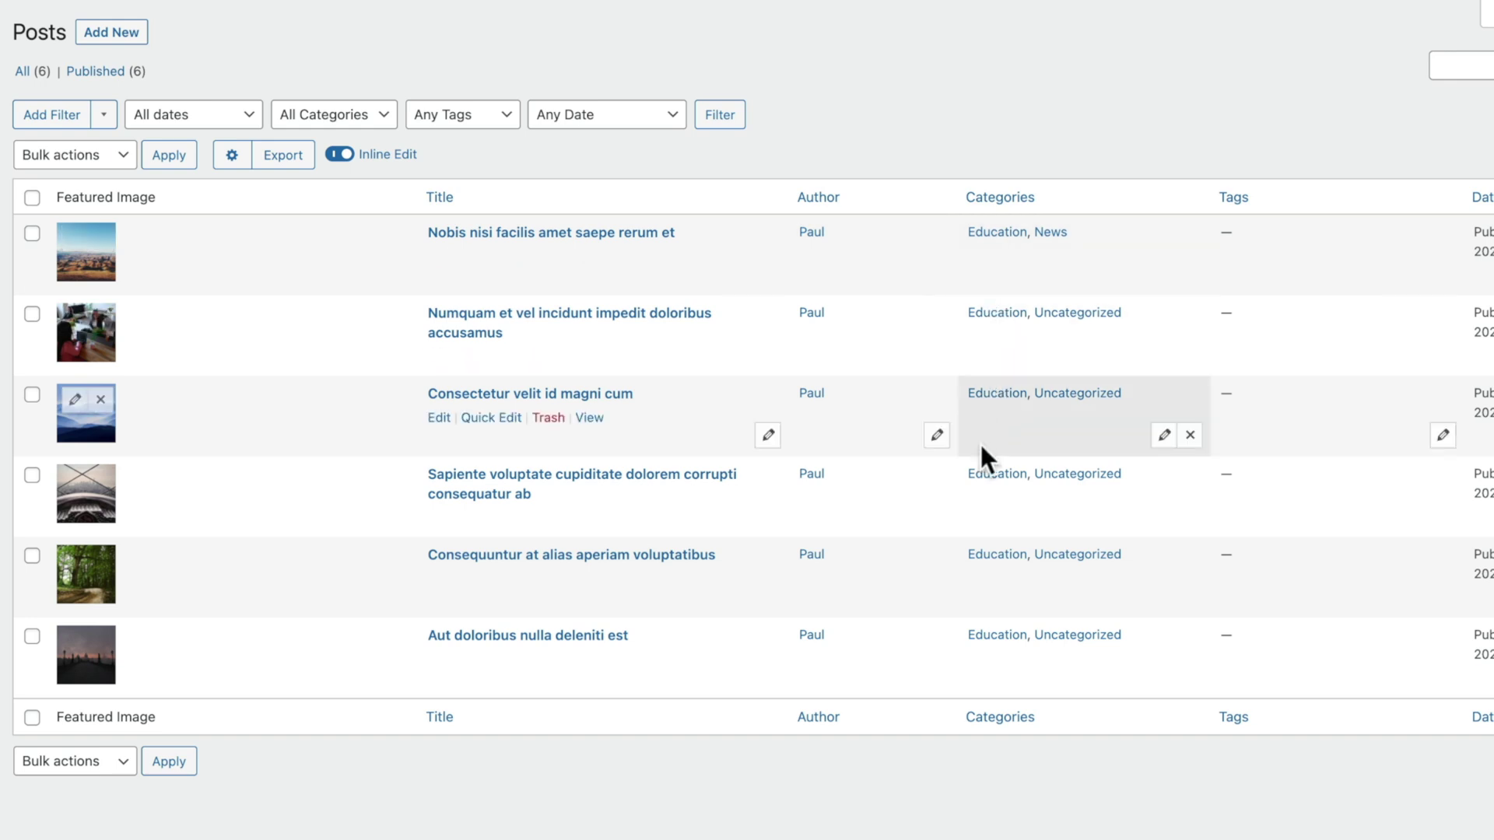
Select only the second, third and fourth posts in the list for bulk editing.
left_click(32, 314)
left_click(32, 395)
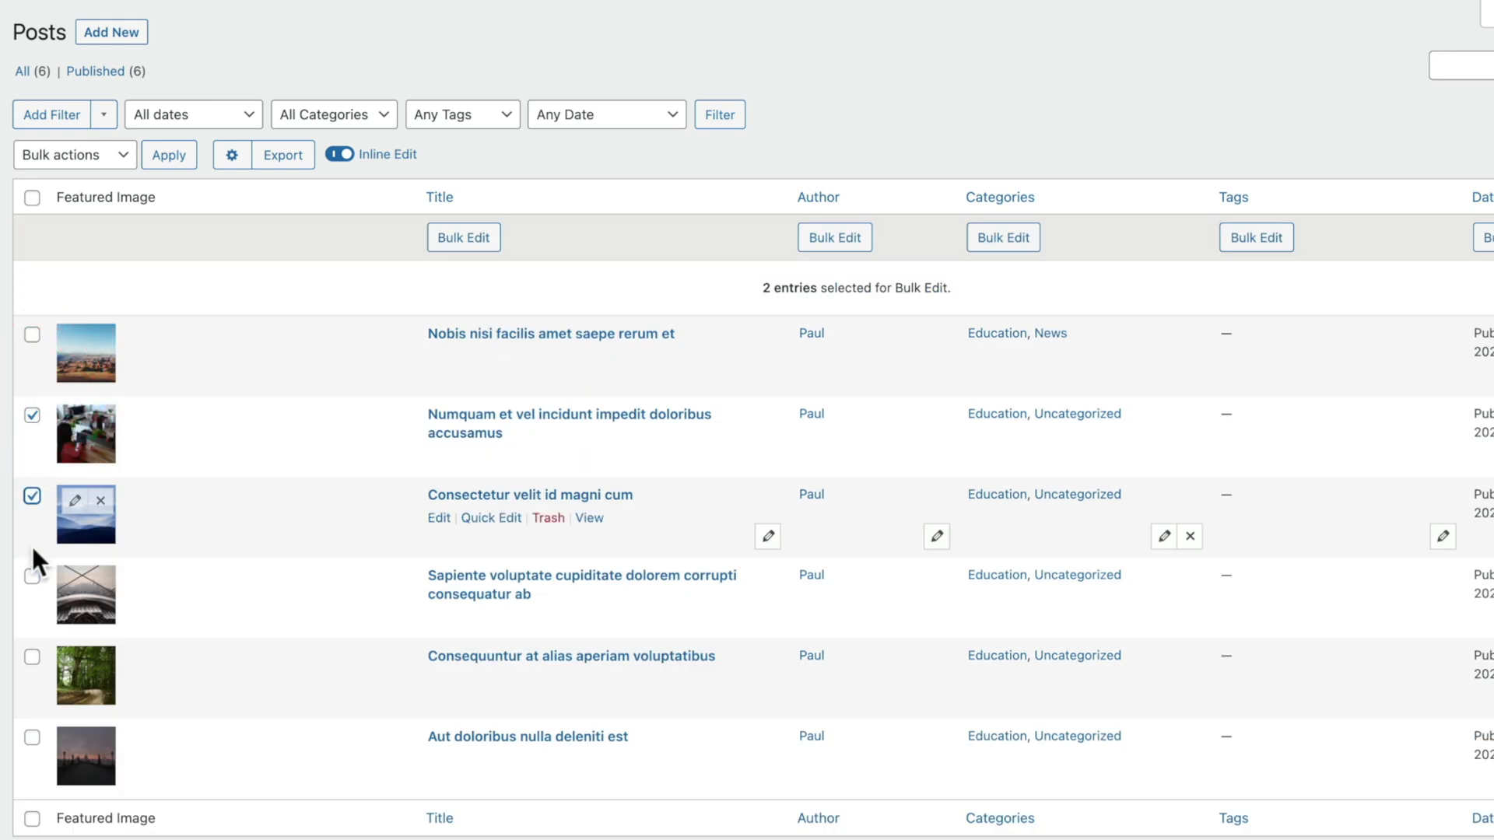
left_click(32, 576)
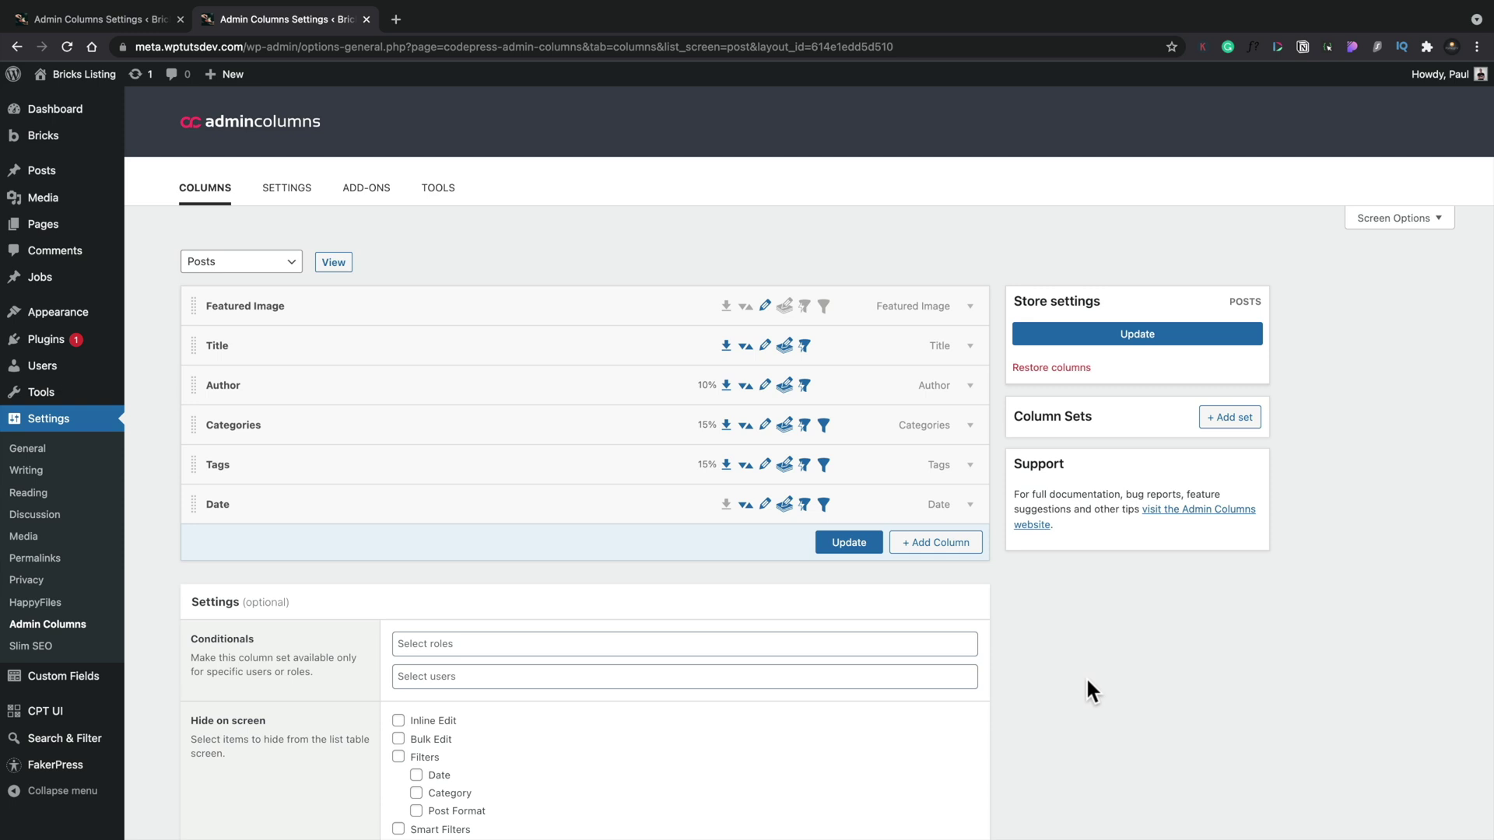
Stop hiding Quick Add in the Posts column settings, update them and view the Posts list table.
scroll(1086, 675, "down", 3)
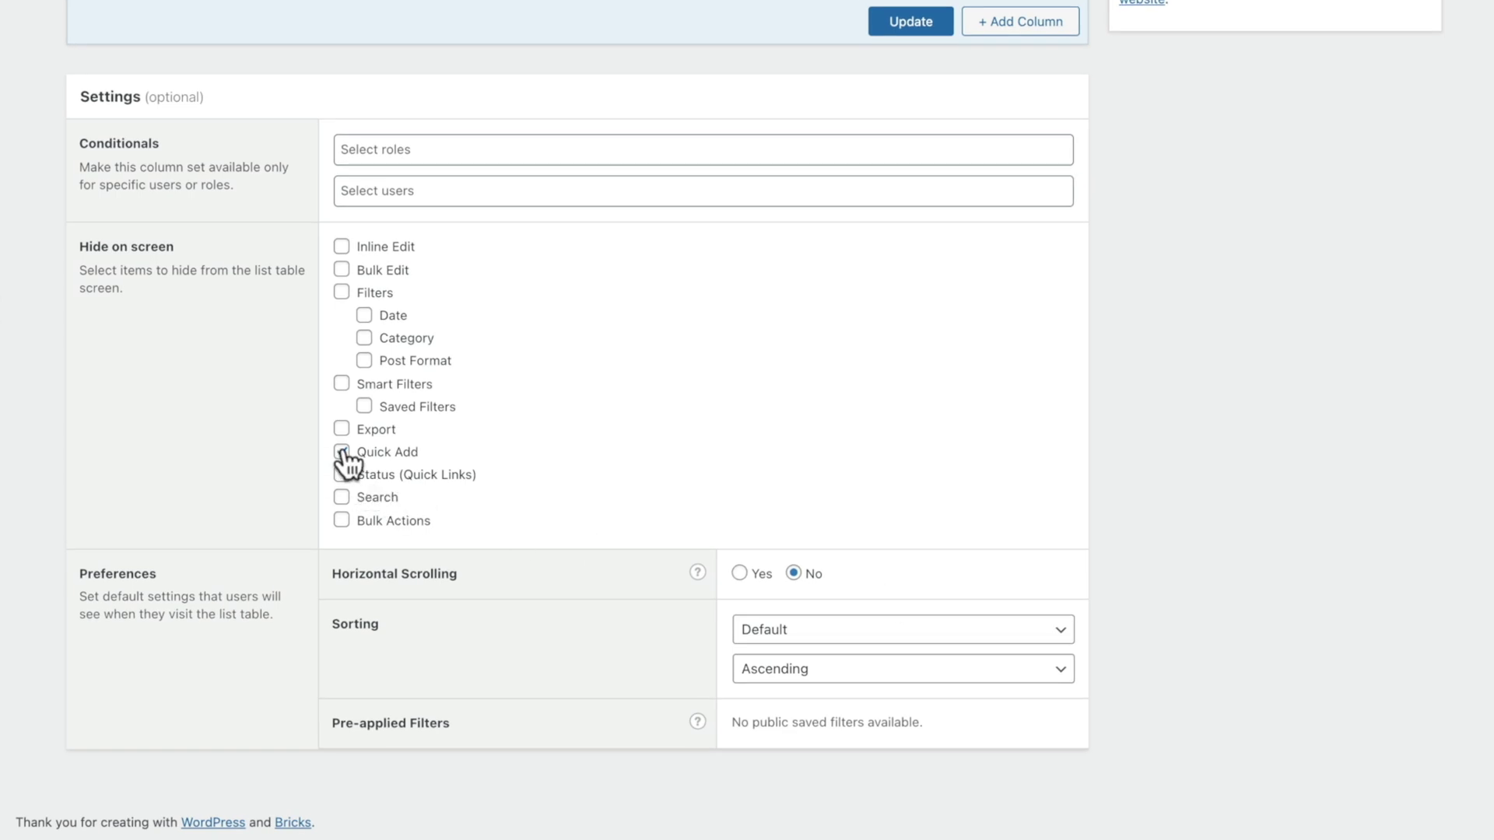
left_click(341, 452)
left_click(914, 22)
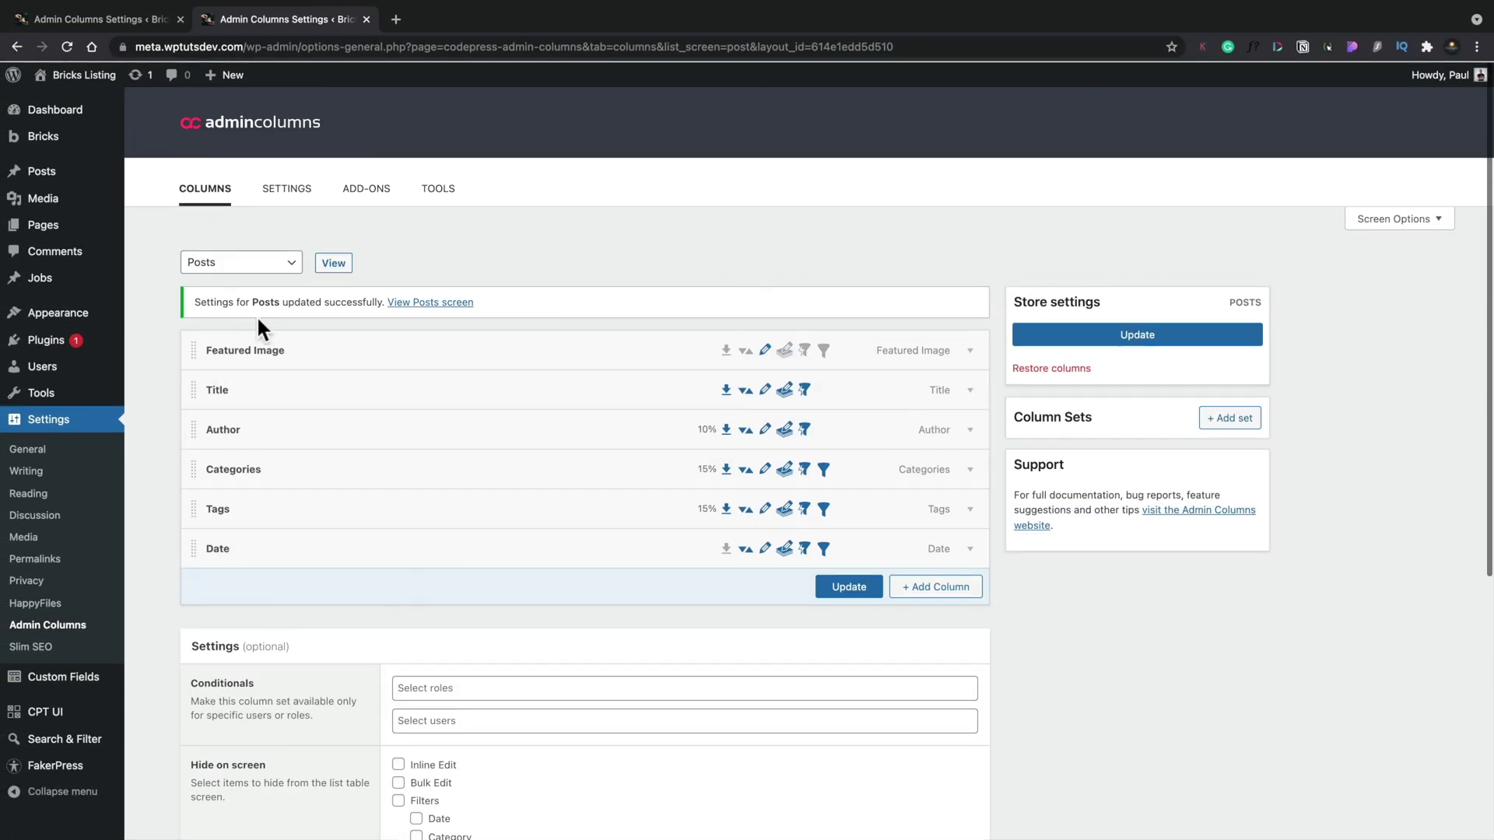
left_click(331, 265)
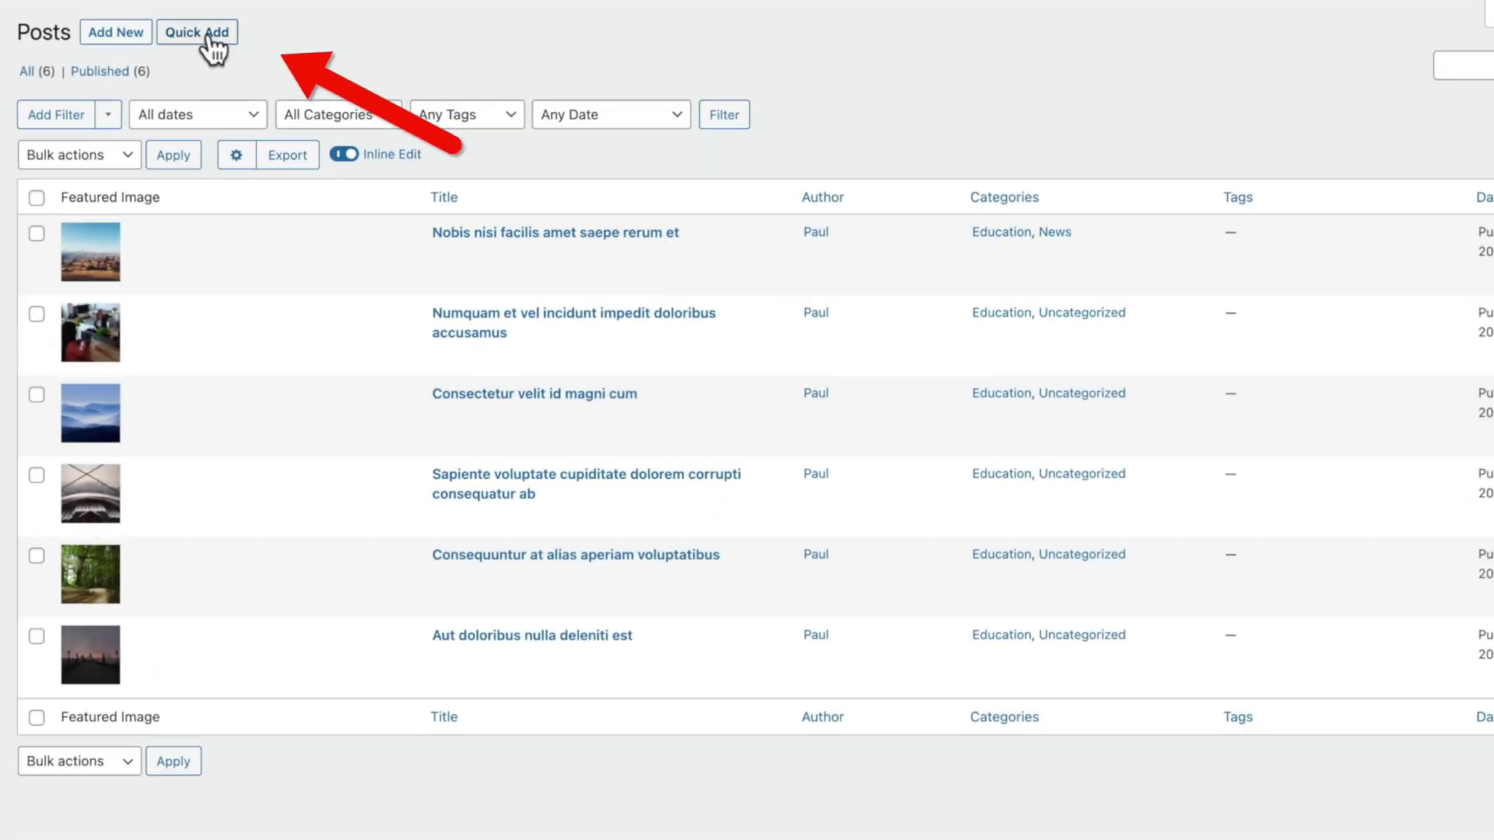
Quick-add a new draft post and set its featured image inline to the black-and-white staircase photo from the media library.
left_click(207, 36)
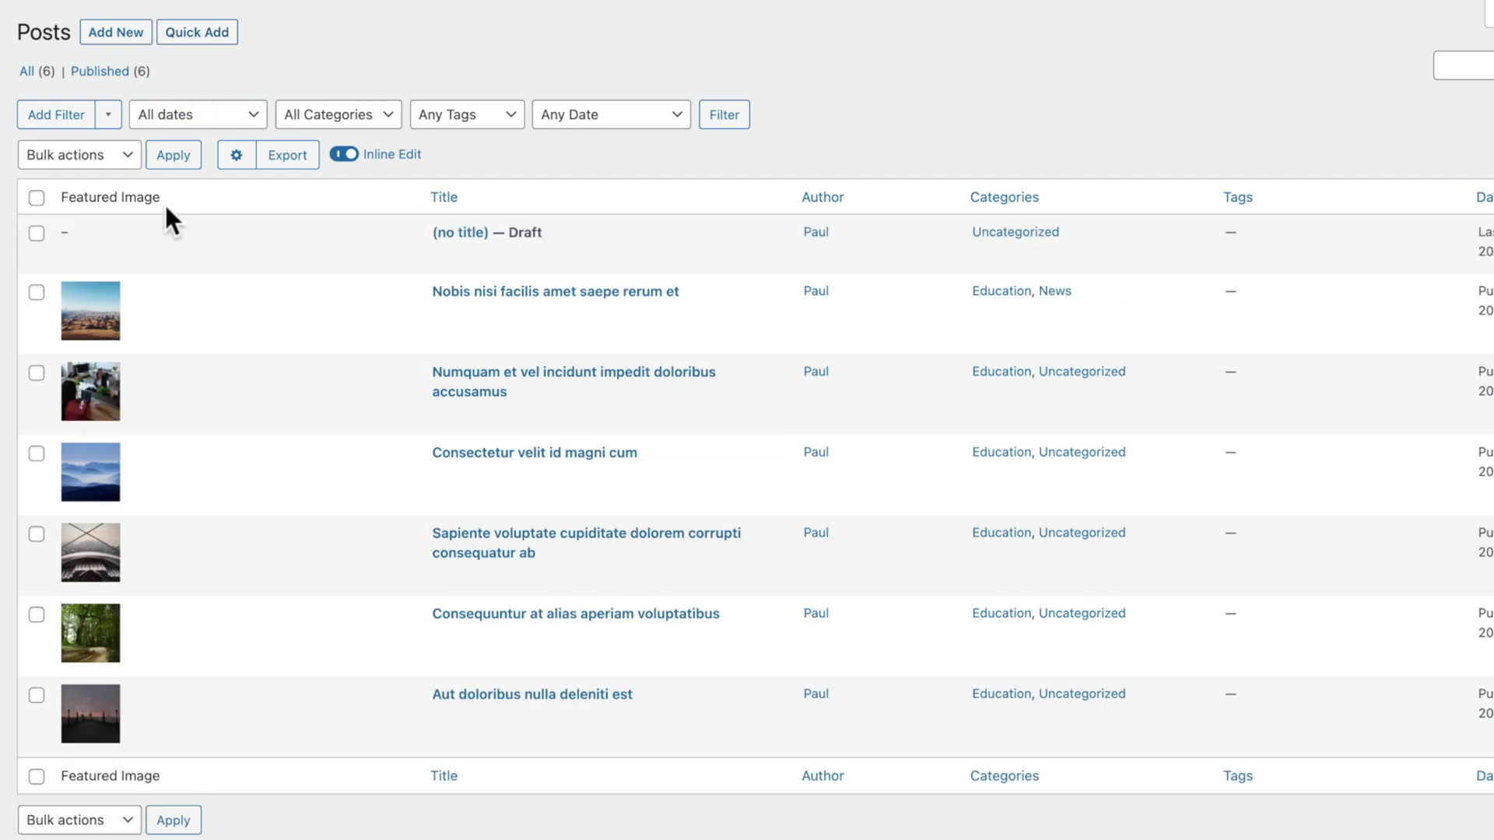
mouse_move(154, 258)
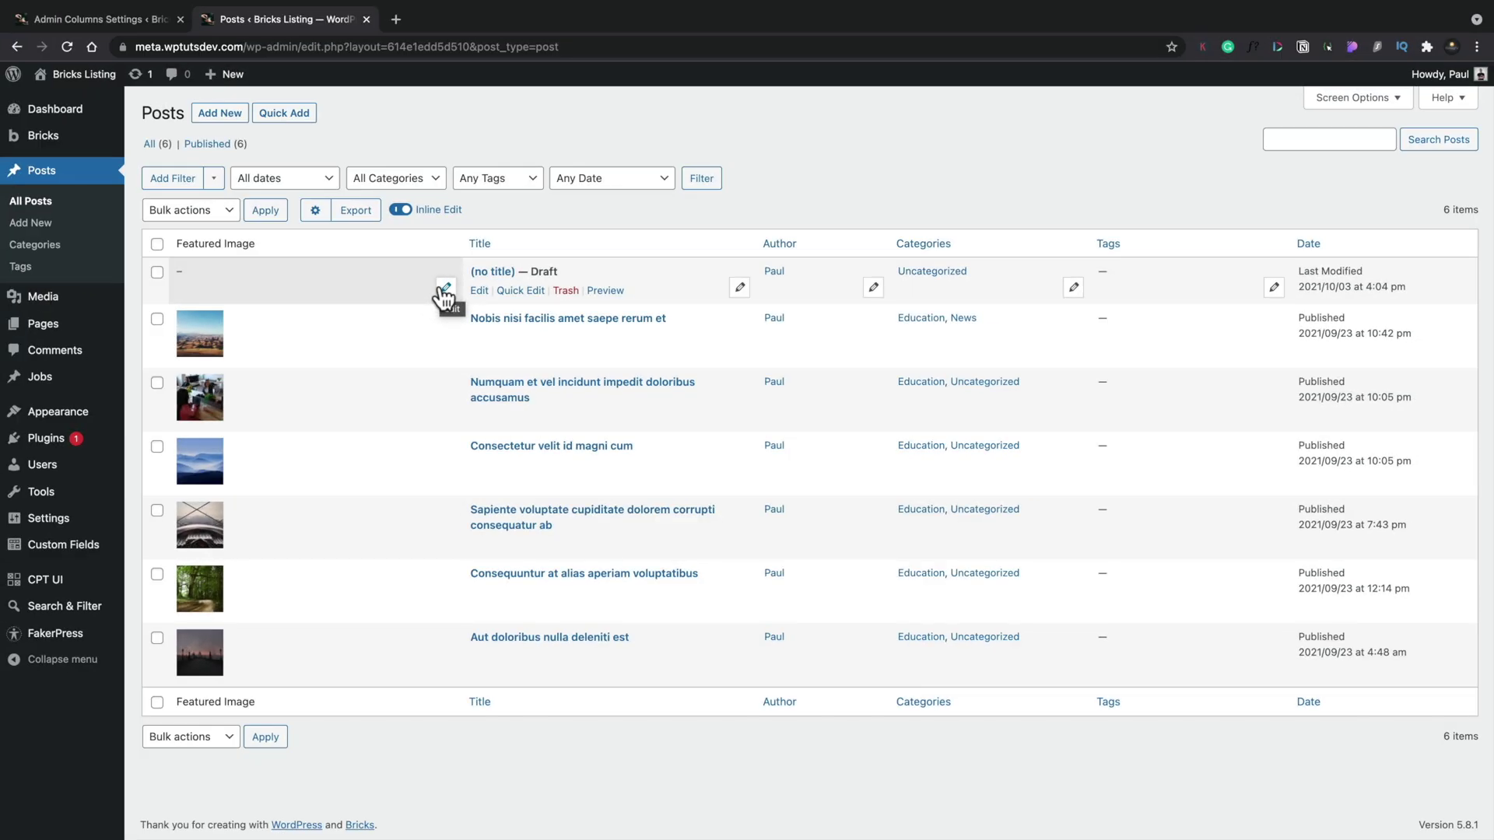
left_click(446, 287)
left_click(529, 350)
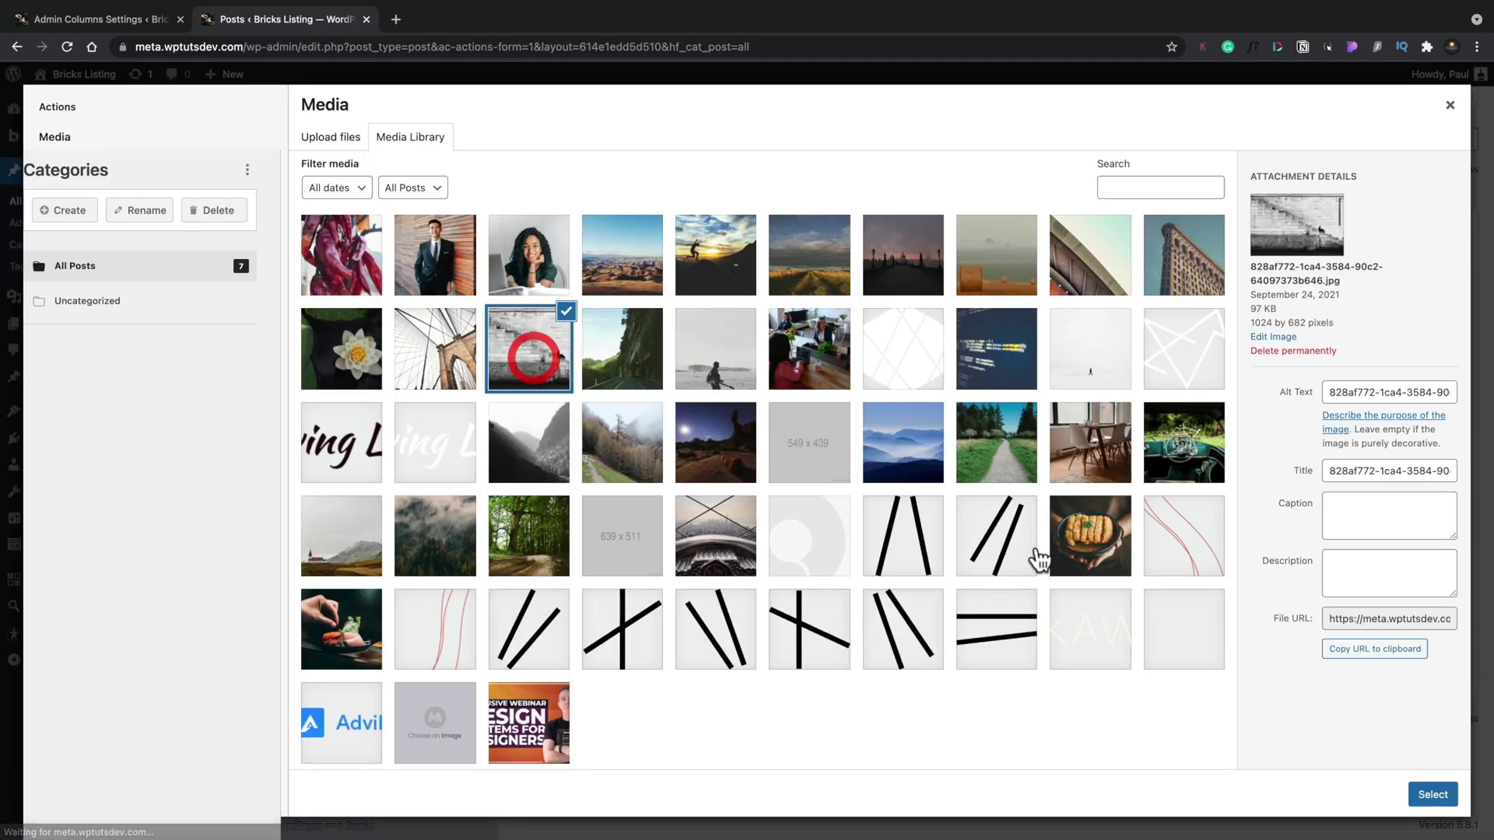
left_click(1436, 795)
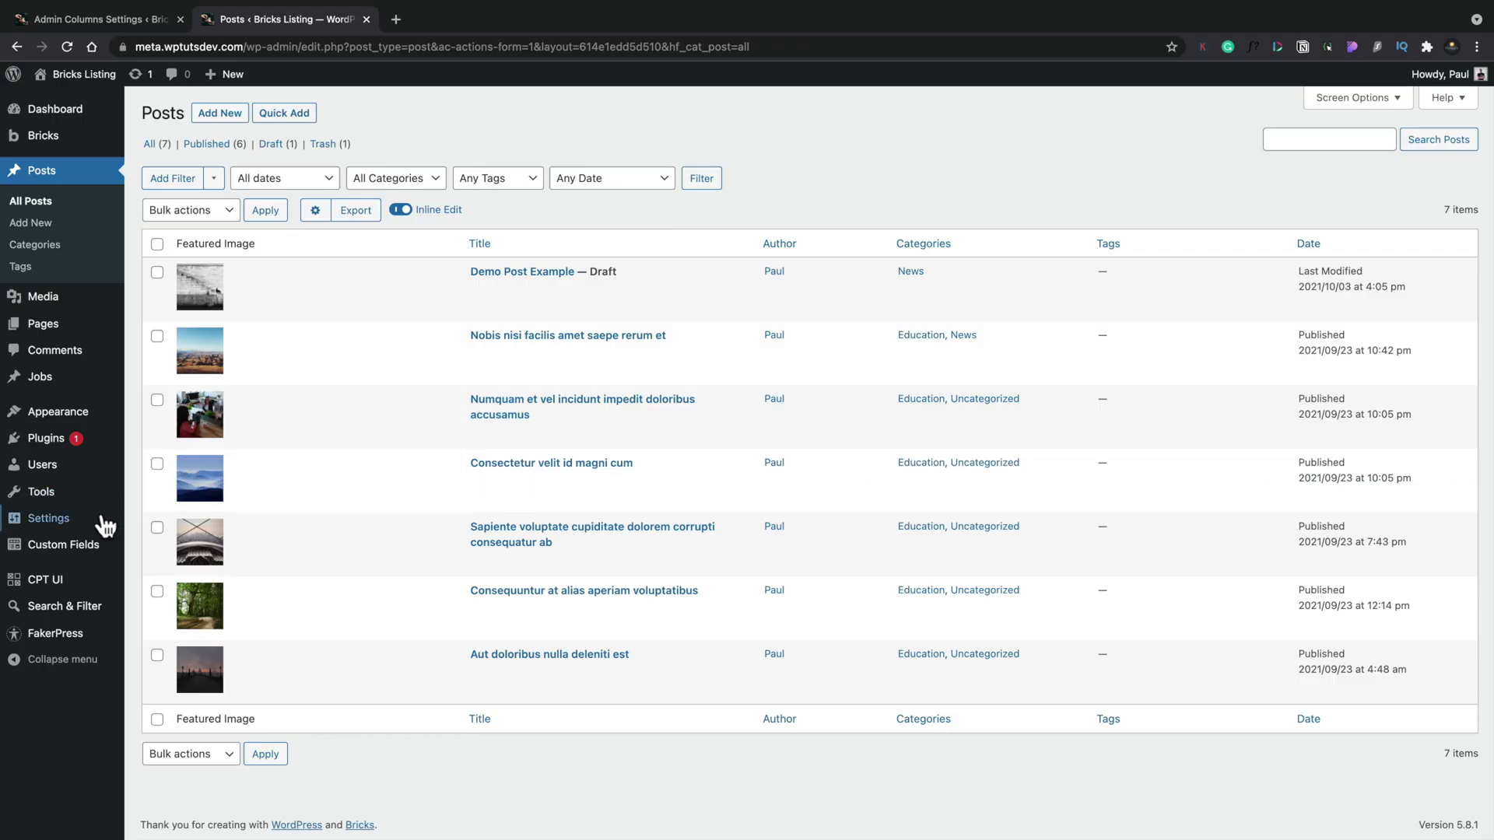
Open the Admin Columns settings and examine the active and available integration add-ons, through to Yoast SEO.
mouse_move(72, 535)
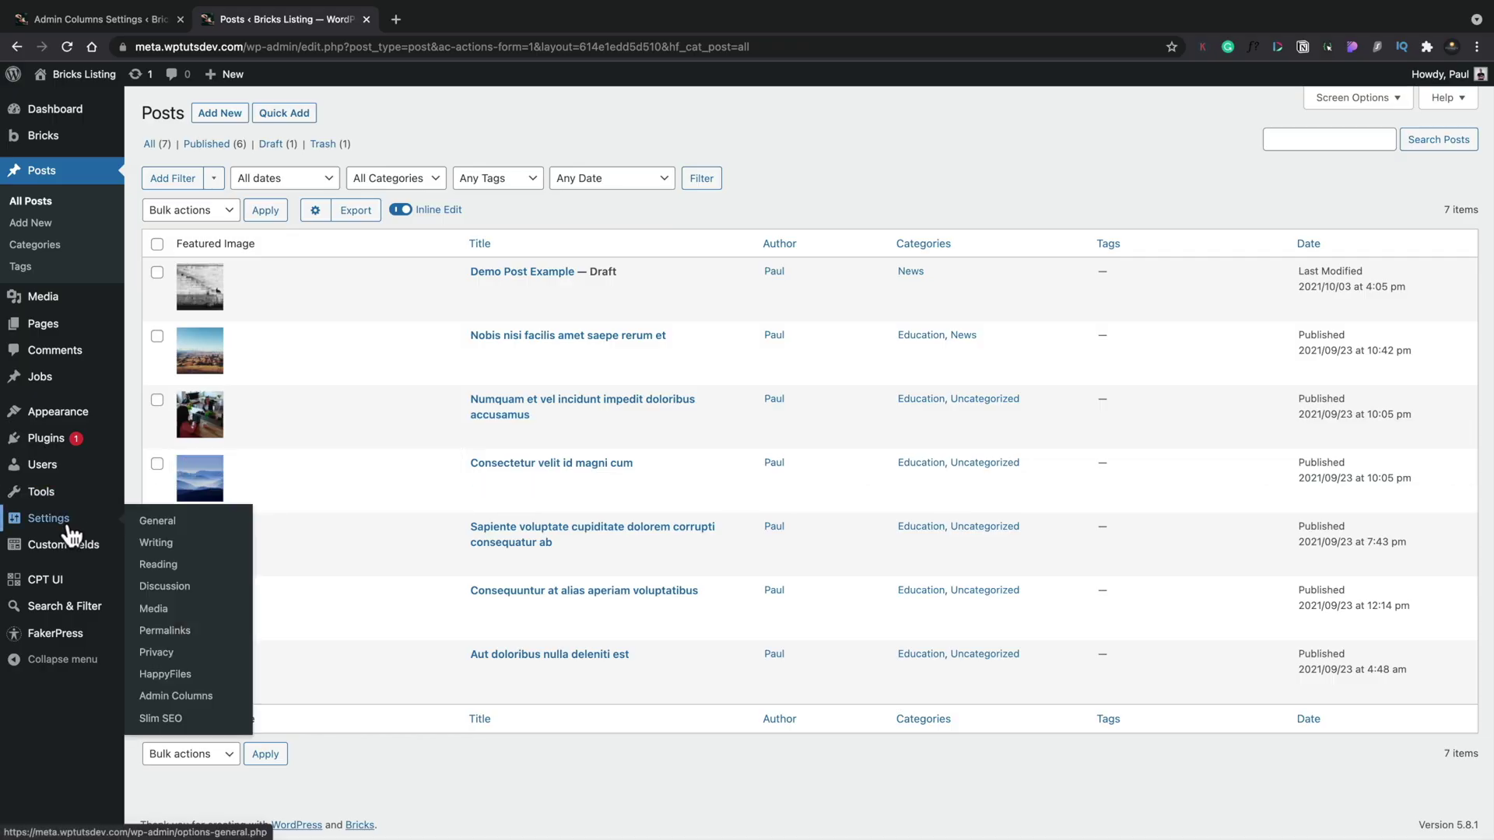
left_click(192, 702)
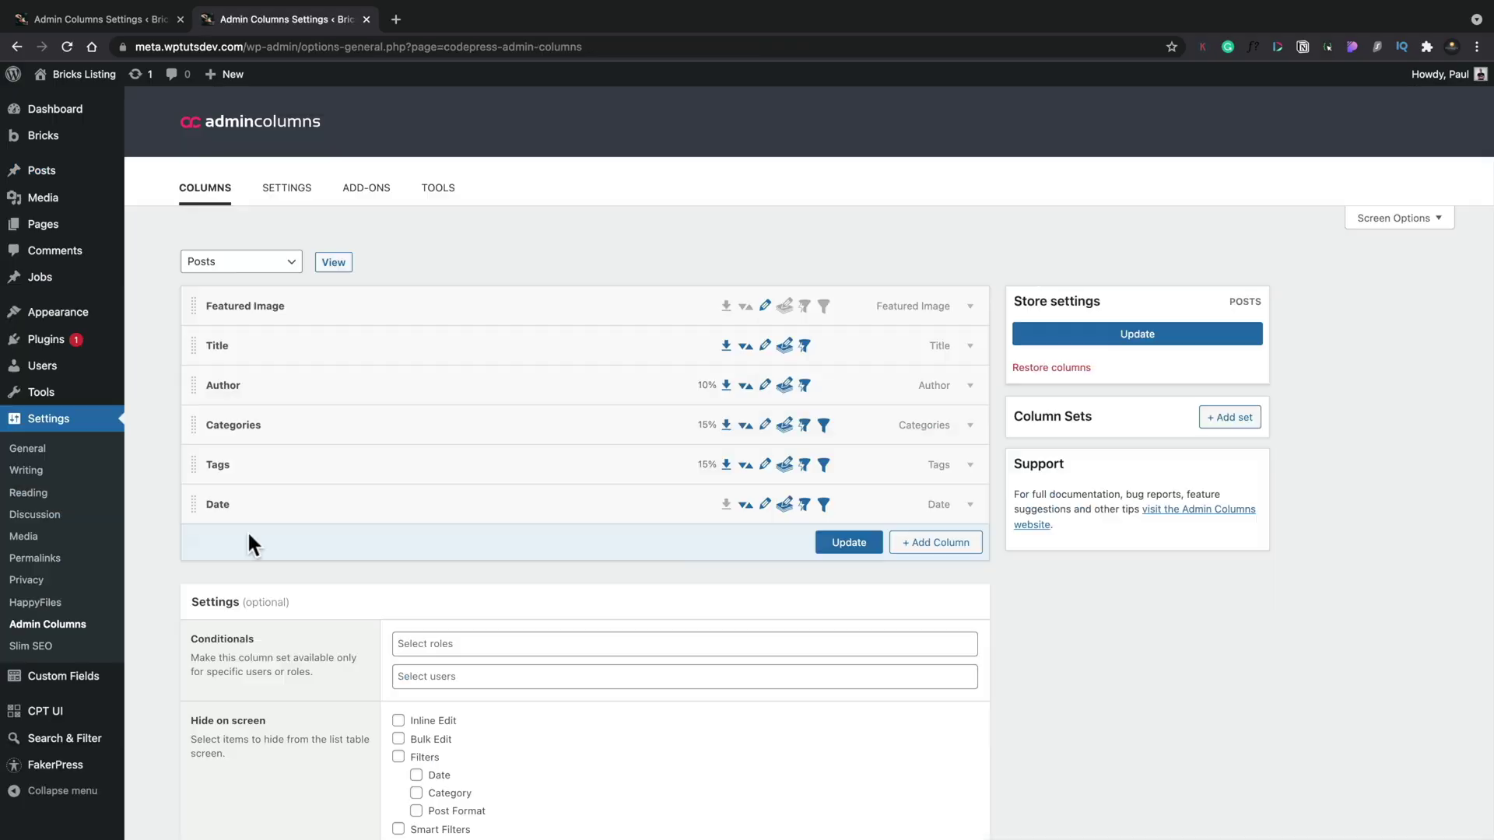
left_click(357, 199)
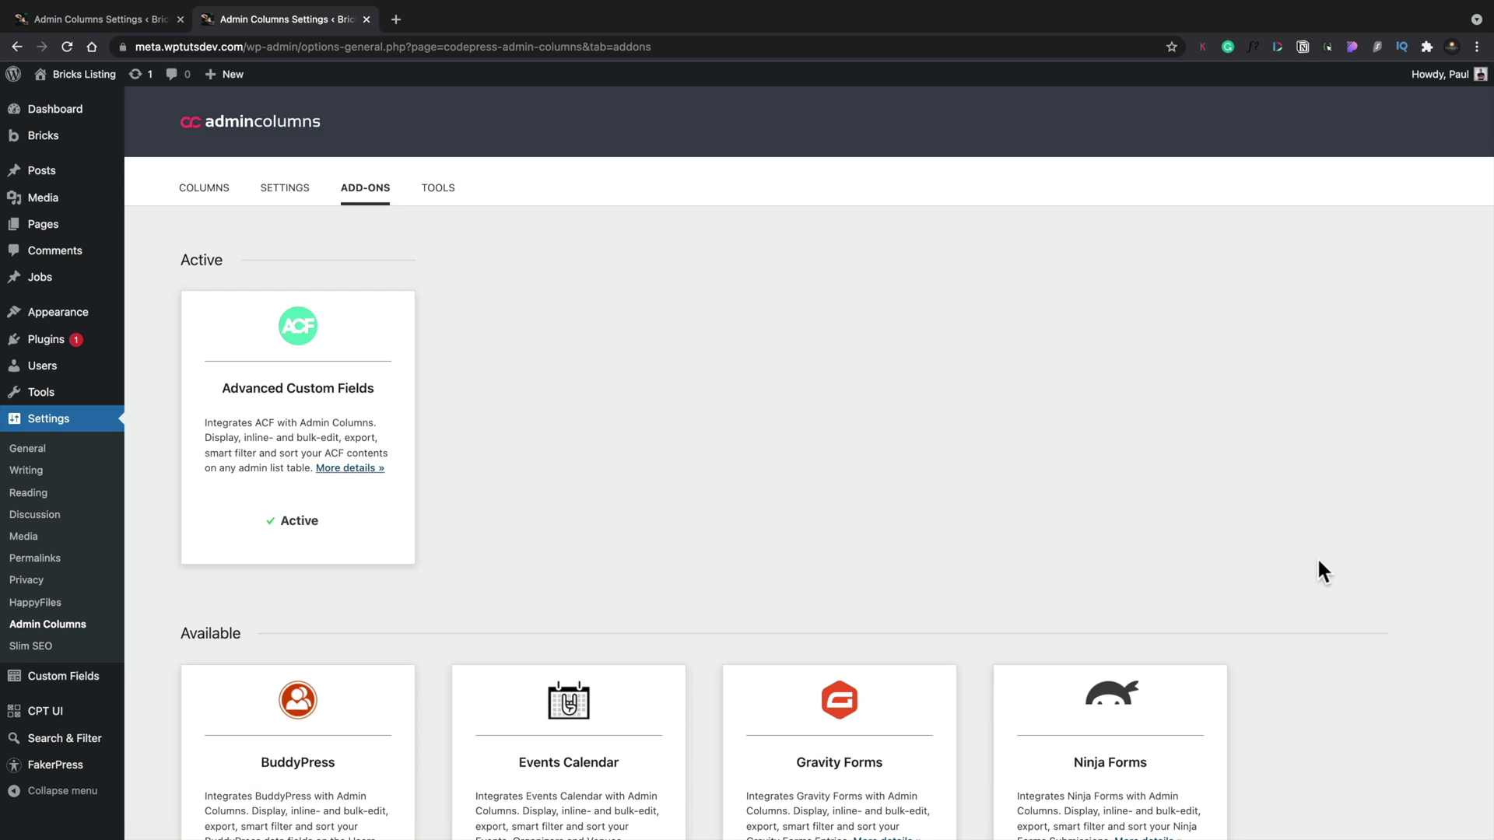
scroll(1319, 562, "down", 5)
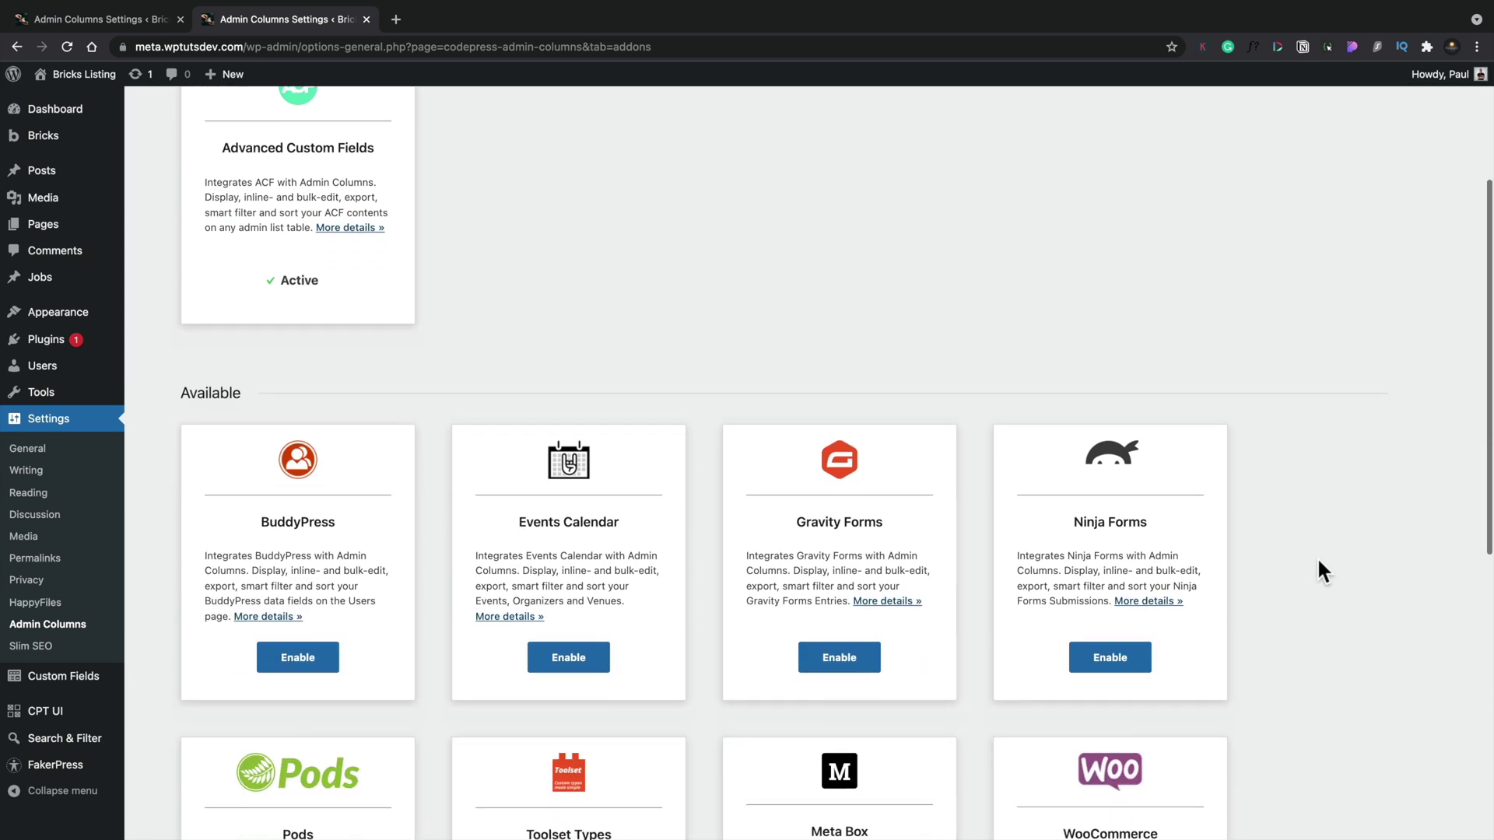
scroll(1318, 561, "down", 5)
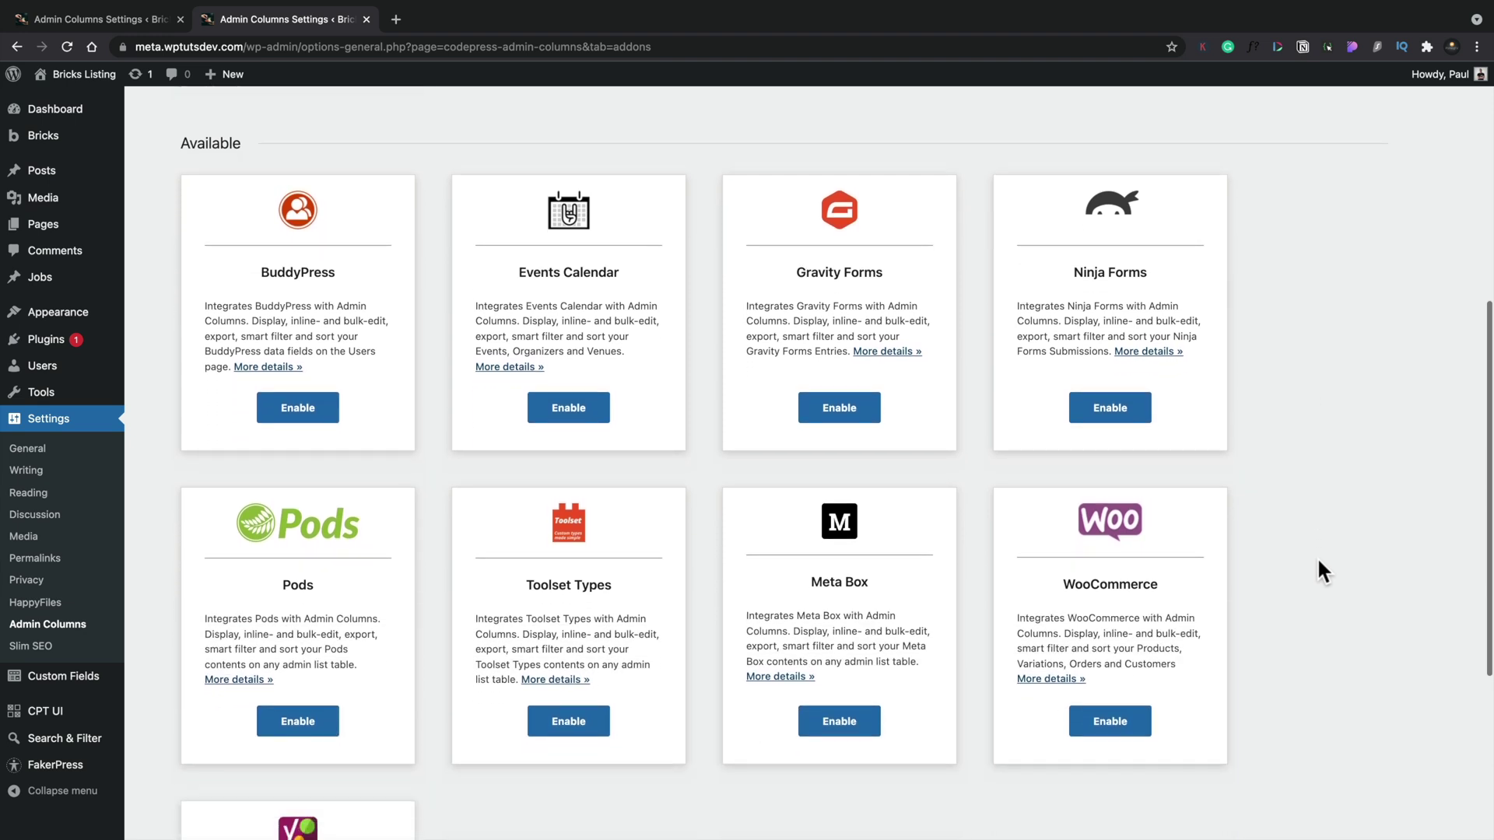
scroll(1319, 561, "down", 2)
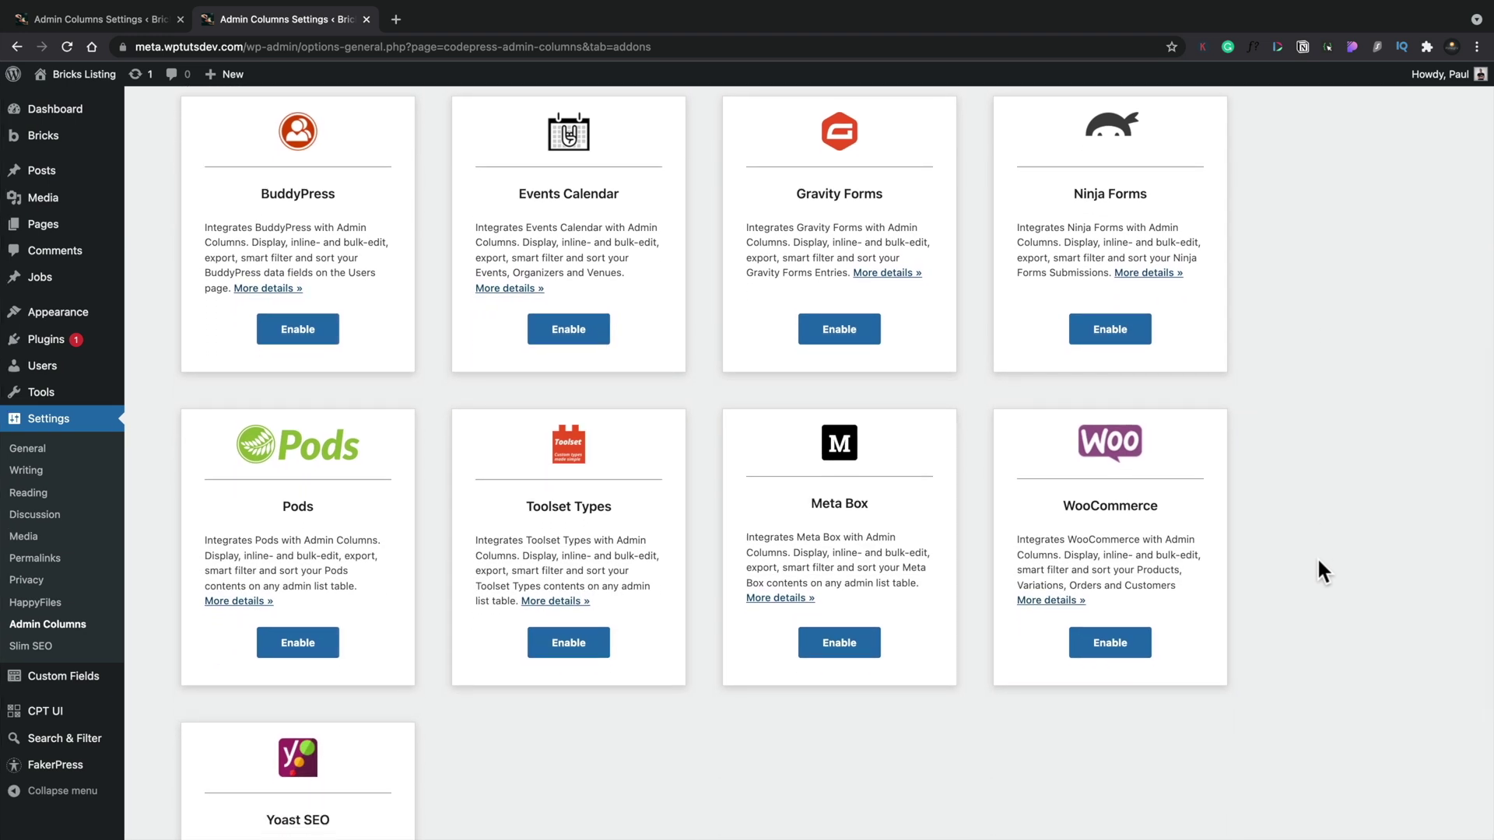
scroll(1318, 561, "down", 4)
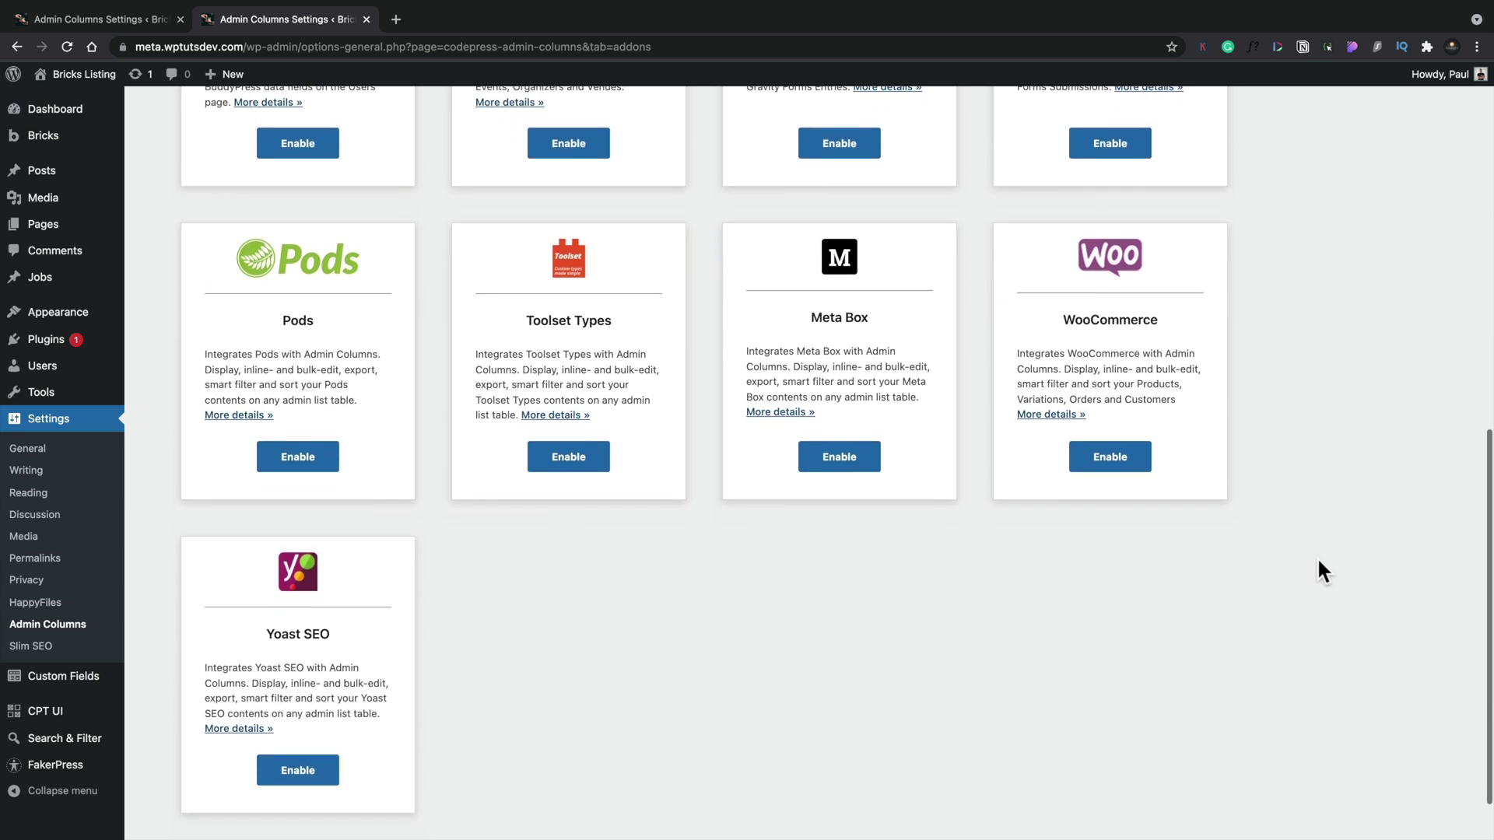
scroll(1318, 561, "down", 2)
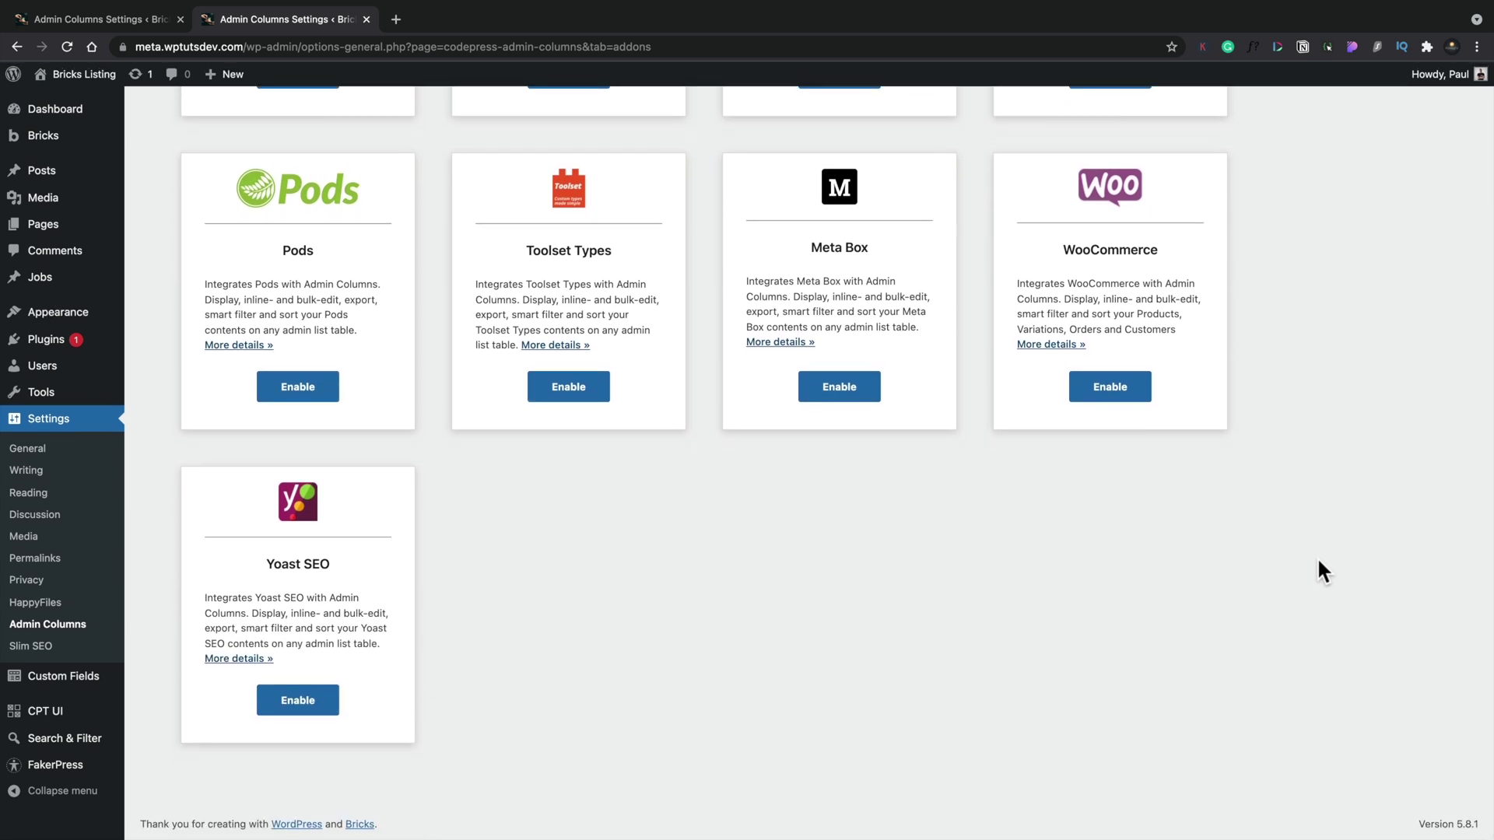